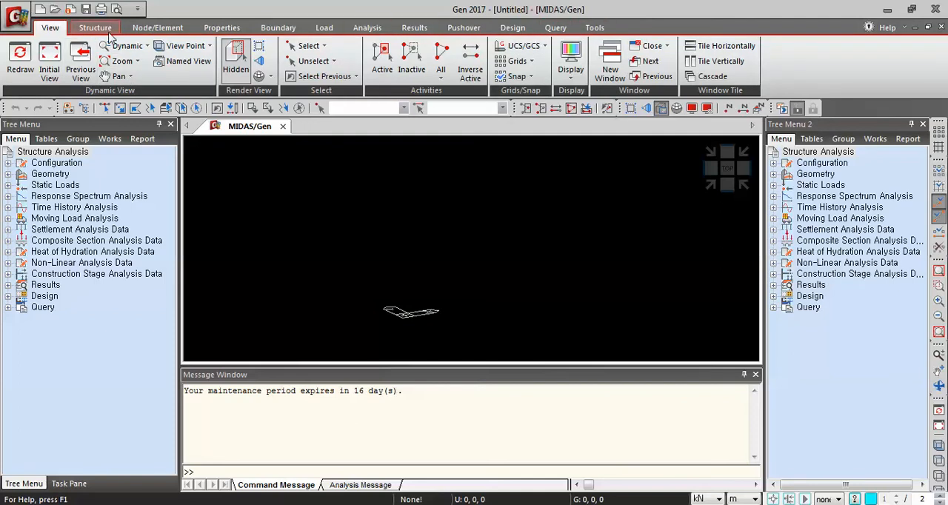
Define a point grid with grid spacing dx, dy of 1, 1 m and apply it
{"action": "left_click", "coordinate": [98, 34]}
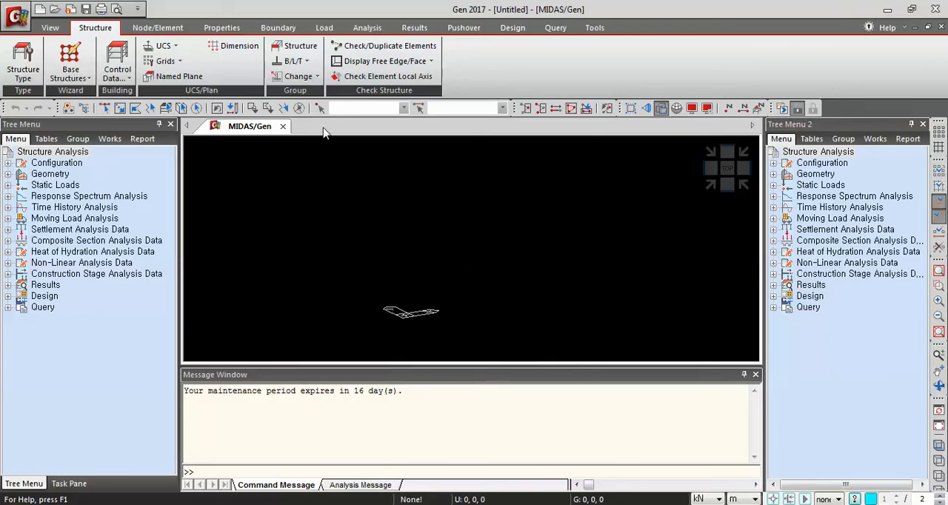
{"action": "left_click", "coordinate": [180, 62]}
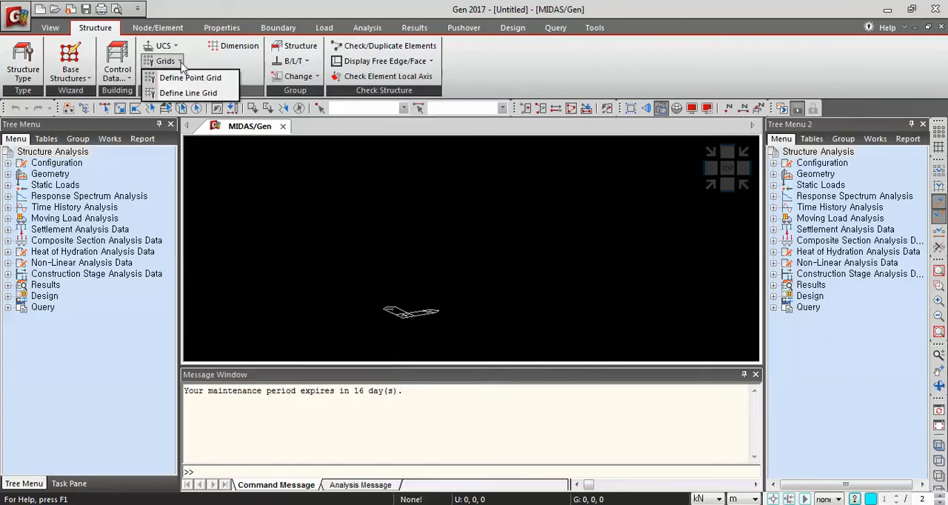
{"action": "left_click", "coordinate": [189, 78]}
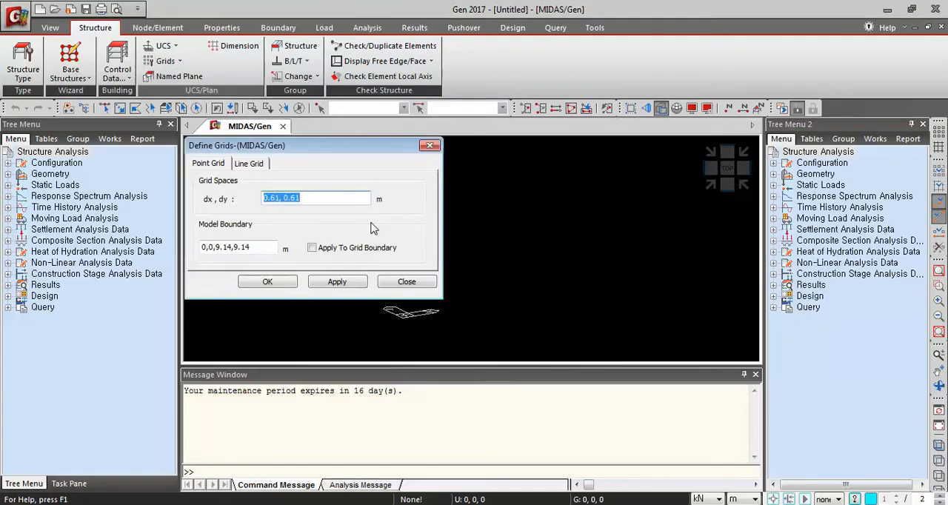
{"action": "left_click_drag", "start_coordinate": [328, 146], "coordinate": [476, 165]}
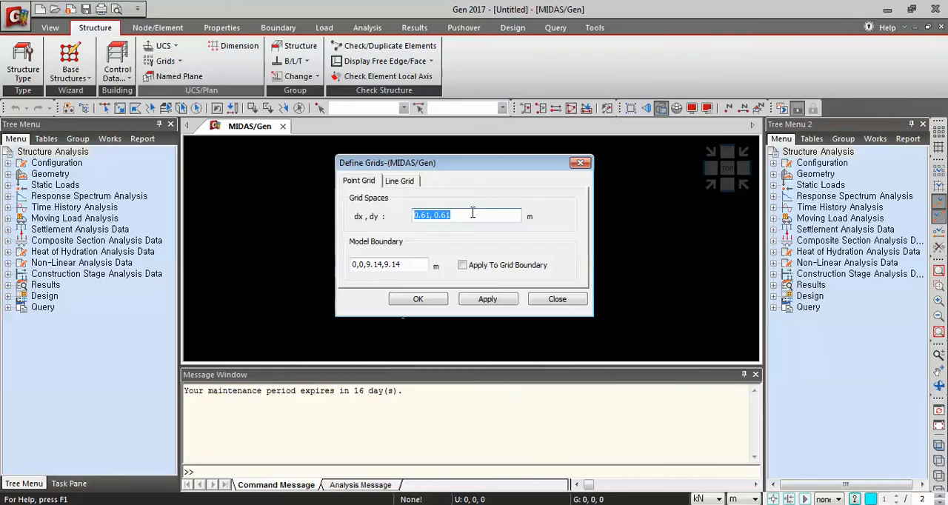
{"action": "type", "text": "1,1"}
{"action": "mouse_move", "coordinate": [476, 165]}
{"action": "left_mouse_down"}
{"action": "mouse_move", "coordinate": [591, 96]}
{"action": "mouse_move", "coordinate": [430, 160]}
{"action": "mouse_move", "coordinate": [451, 162]}
{"action": "mouse_move", "coordinate": [449, 174]}
{"action": "mouse_move", "coordinate": [452, 160]}
{"action": "mouse_move", "coordinate": [475, 154]}
{"action": "mouse_move", "coordinate": [474, 163]}
{"action": "left_mouse_up"}
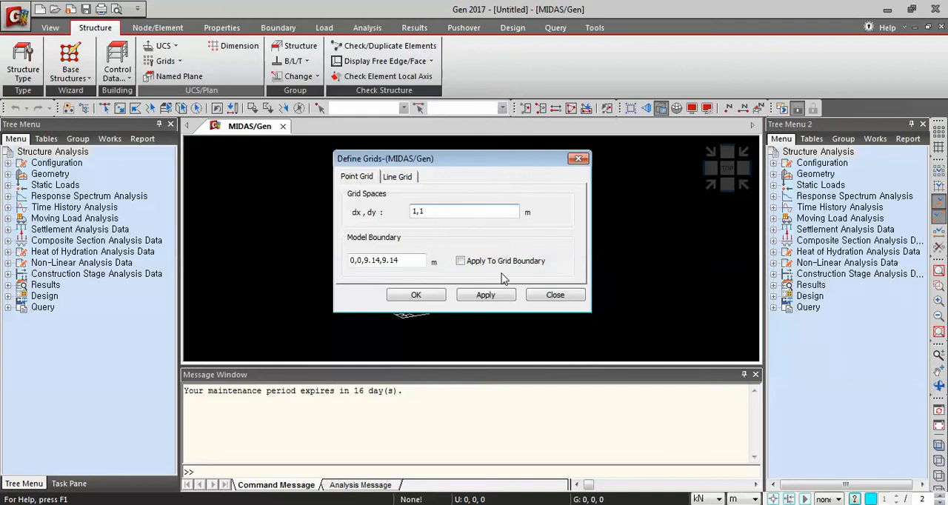
{"action": "left_click", "coordinate": [481, 297]}
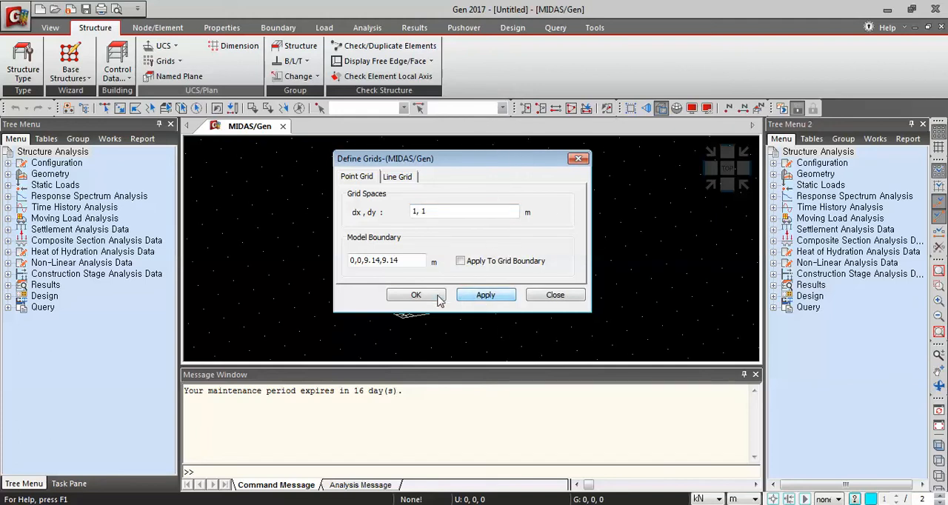
{"action": "left_click", "coordinate": [433, 296]}
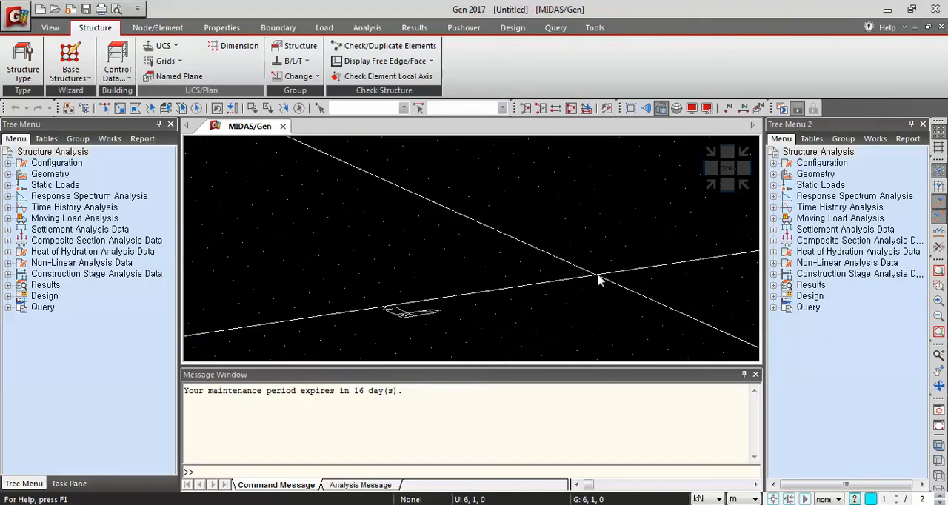
Create nodes along the X axis at 5 m intervals from the origin to 20 m
{"action": "left_click", "coordinate": [727, 174]}
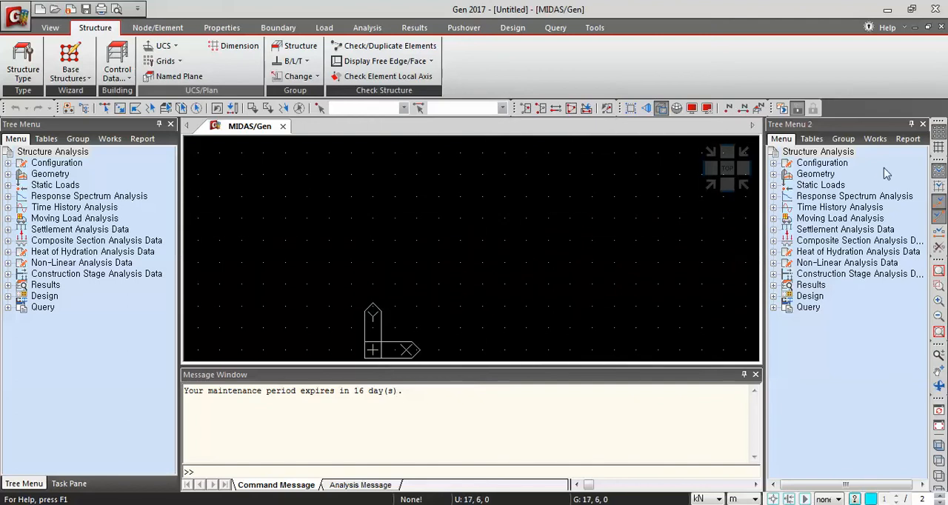
{"action": "left_click", "coordinate": [935, 132]}
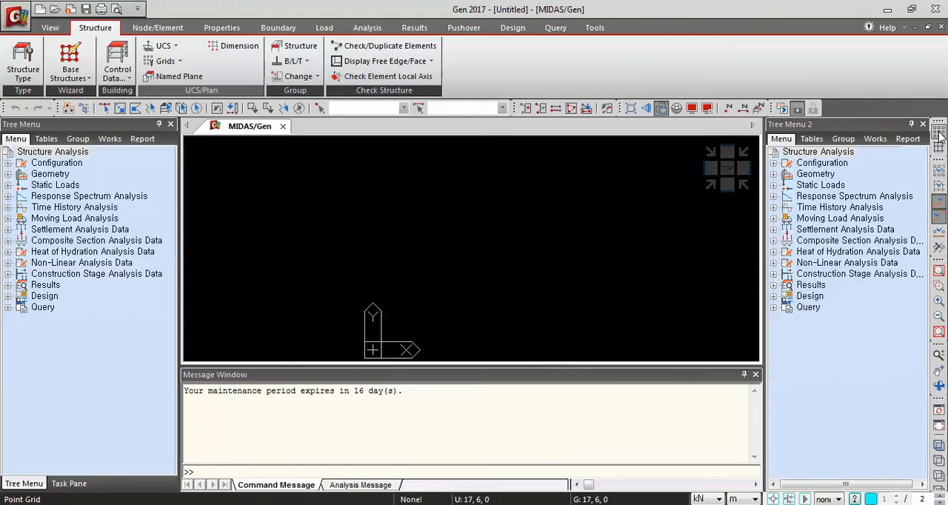
{"action": "left_click", "coordinate": [937, 133]}
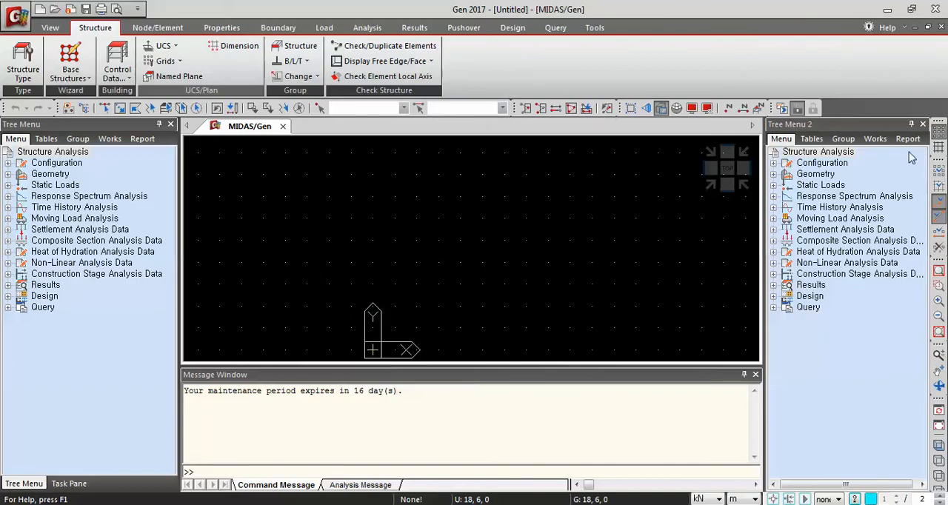
{"action": "left_click", "coordinate": [939, 169]}
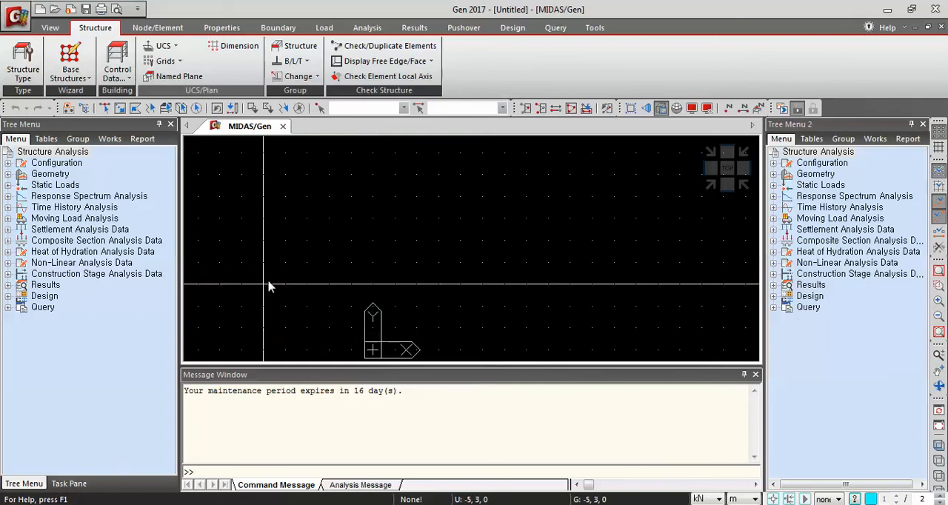
{"action": "left_click", "coordinate": [167, 30]}
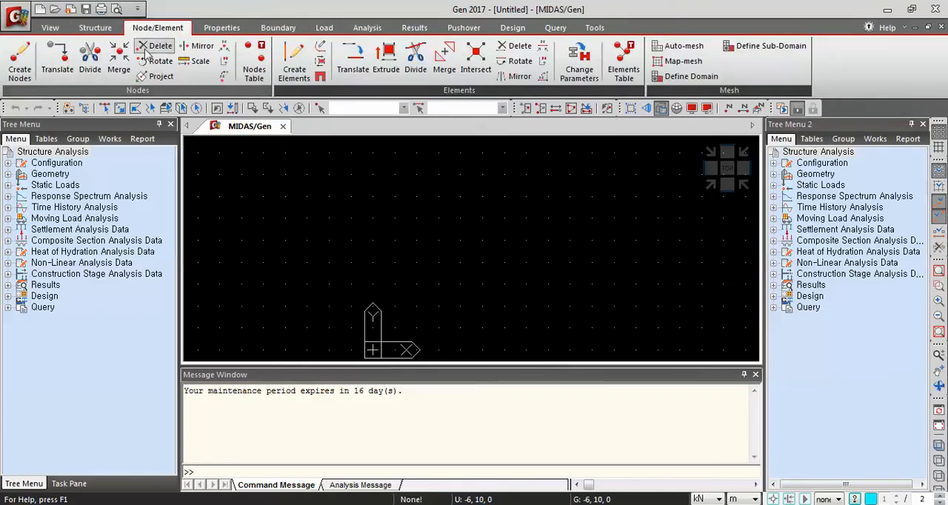
{"action": "left_click", "coordinate": [20, 70]}
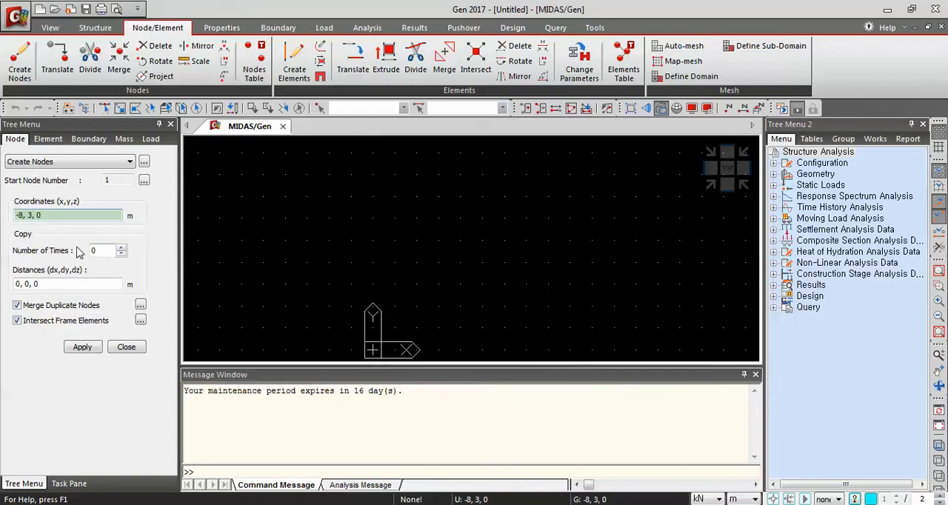
{"action": "left_click", "coordinate": [374, 349]}
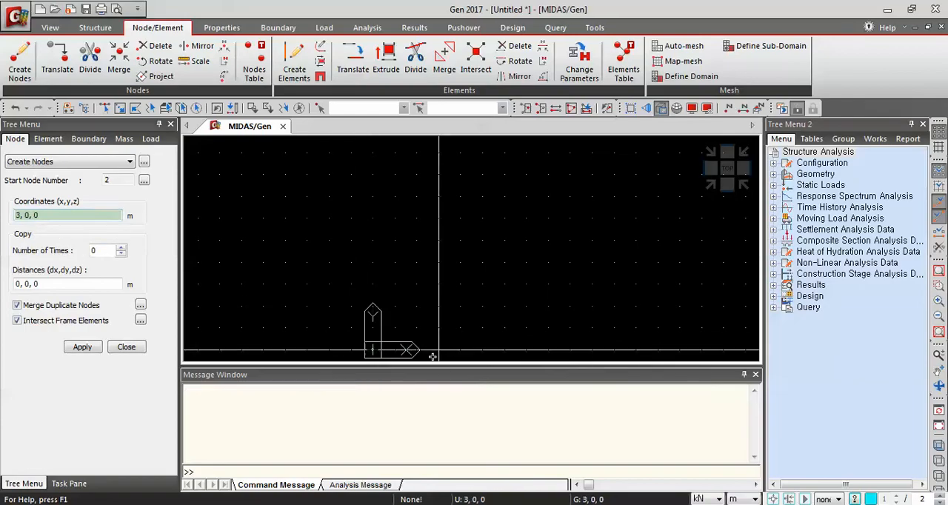
{"action": "left_click", "coordinate": [483, 350]}
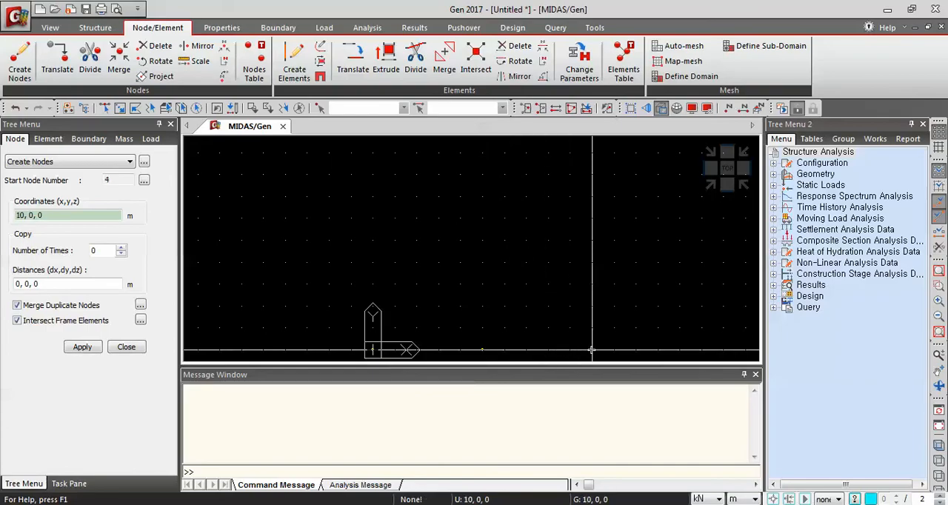
{"action": "middle_click_drag", "start_coordinate": [647, 346], "coordinate": [508, 346]}
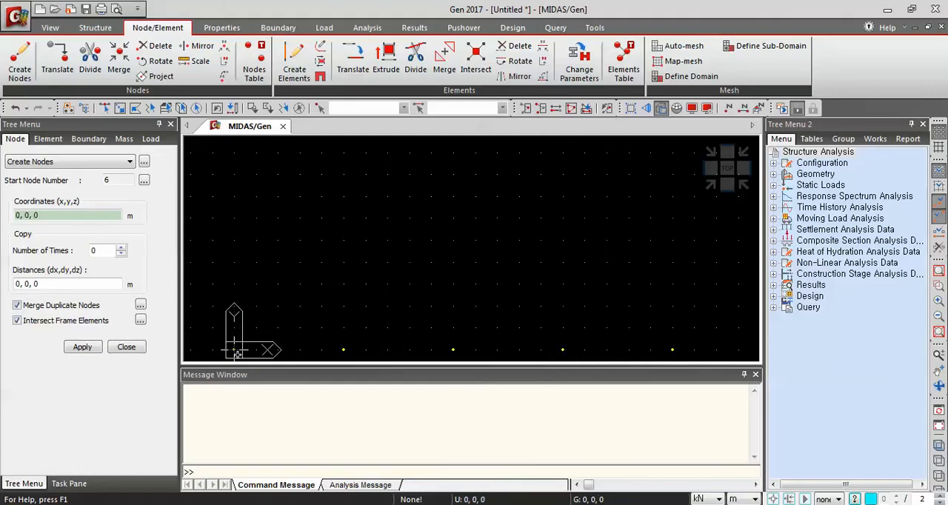
Set node copying to 4 times at 5, 0, 0 spacing and create rows of nodes at Y = 5, 10, 15 and 20 m
{"action": "left_click", "coordinate": [936, 137]}
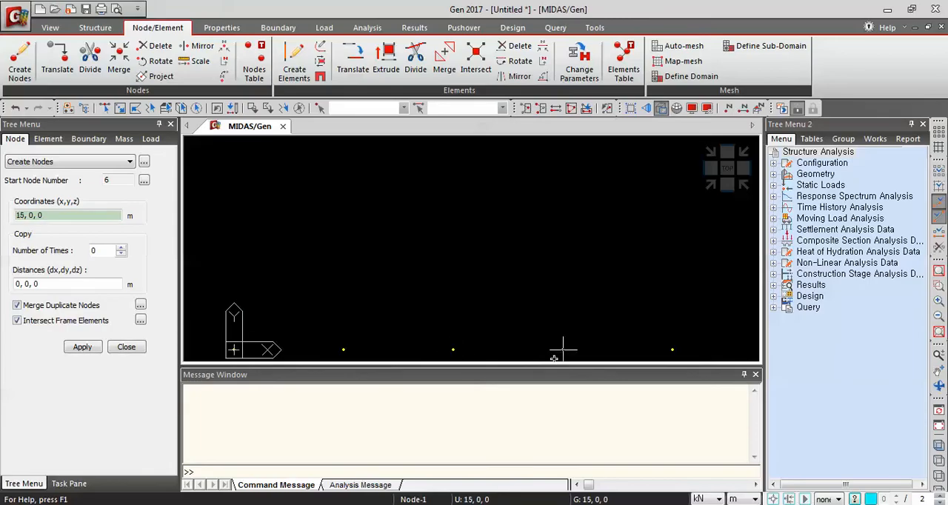
{"action": "left_click", "coordinate": [937, 133]}
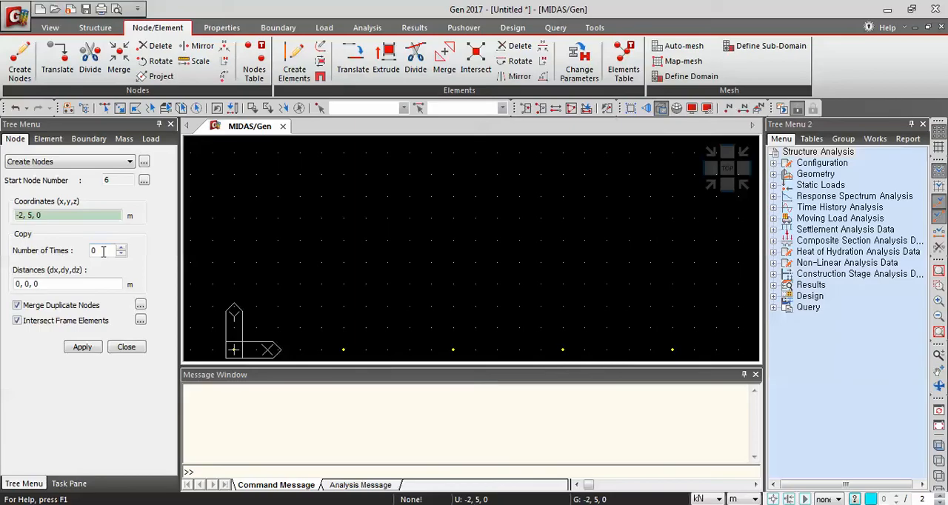
{"action": "left_click_drag", "start_coordinate": [102, 251], "coordinate": [75, 250]}
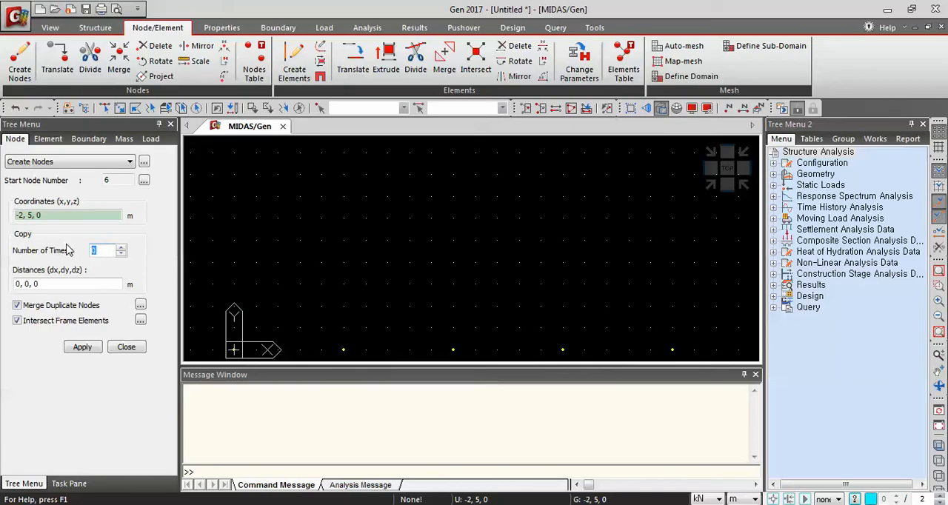
{"action": "type", "text": "4"}
{"action": "left_click", "coordinate": [18, 284]}
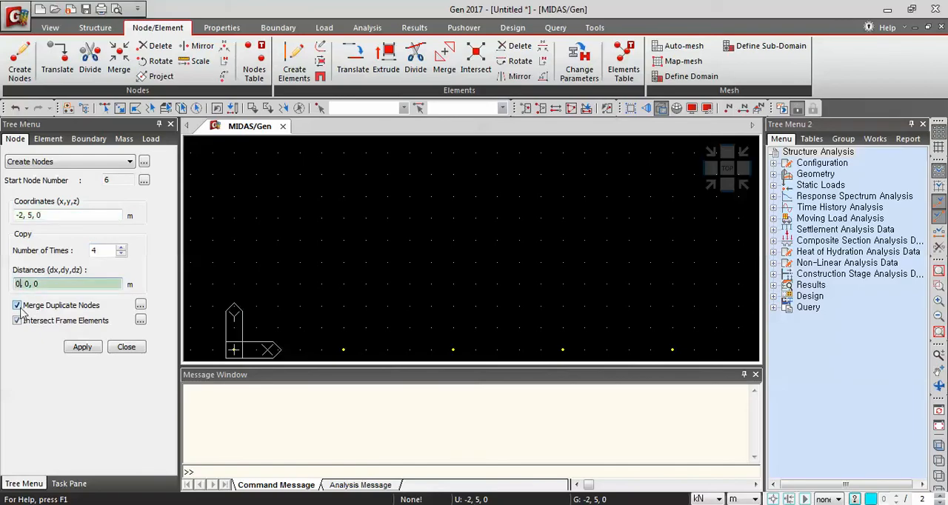
{"action": "key", "text": "BackSpace"}
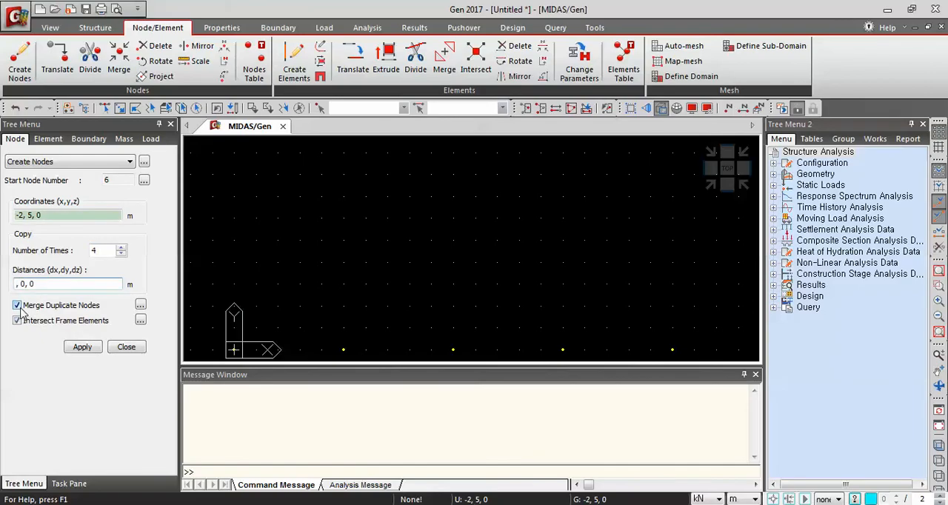
{"action": "type", "text": "5"}
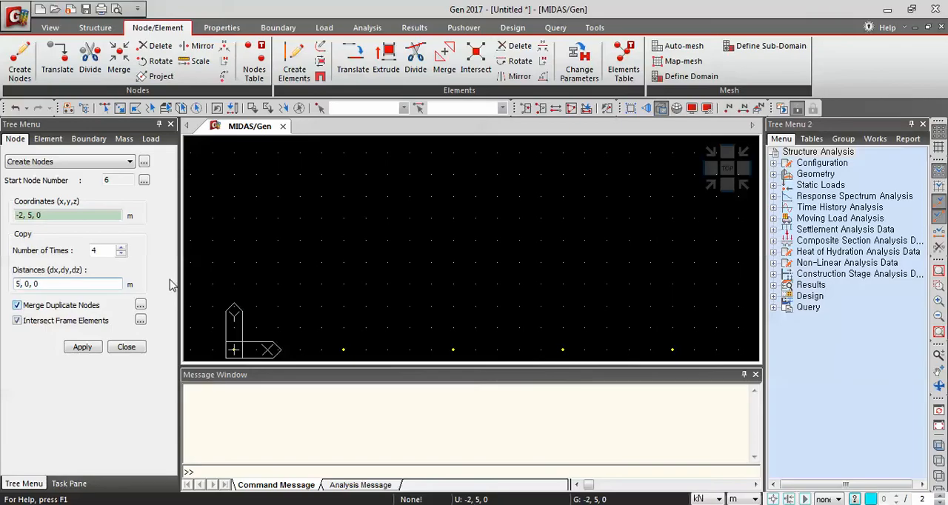
{"action": "left_click", "coordinate": [234, 349]}
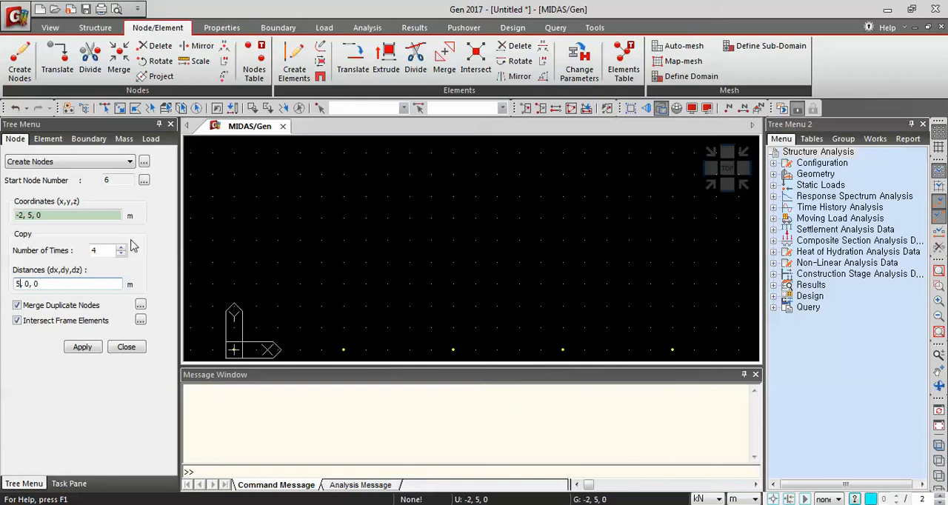
{"action": "left_click", "coordinate": [233, 239]}
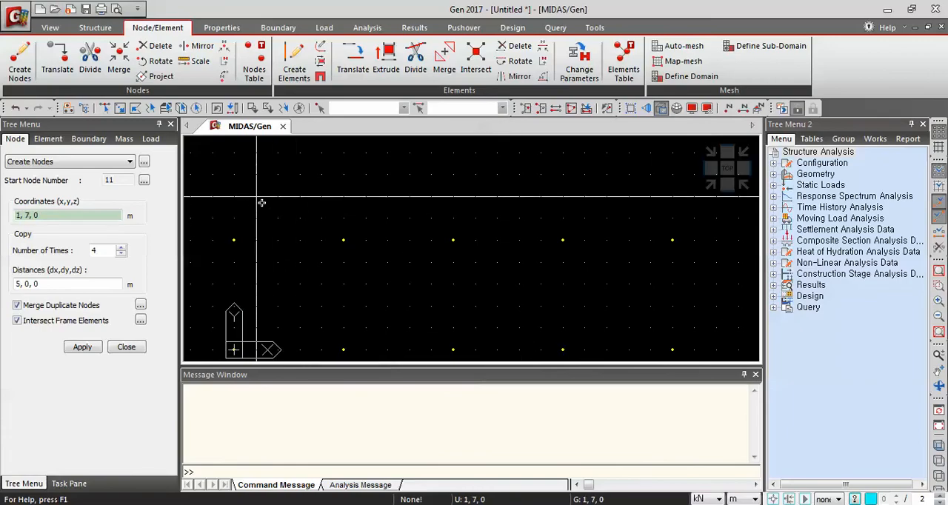
{"action": "middle_click_drag", "start_coordinate": [261, 202], "coordinate": [279, 297]}
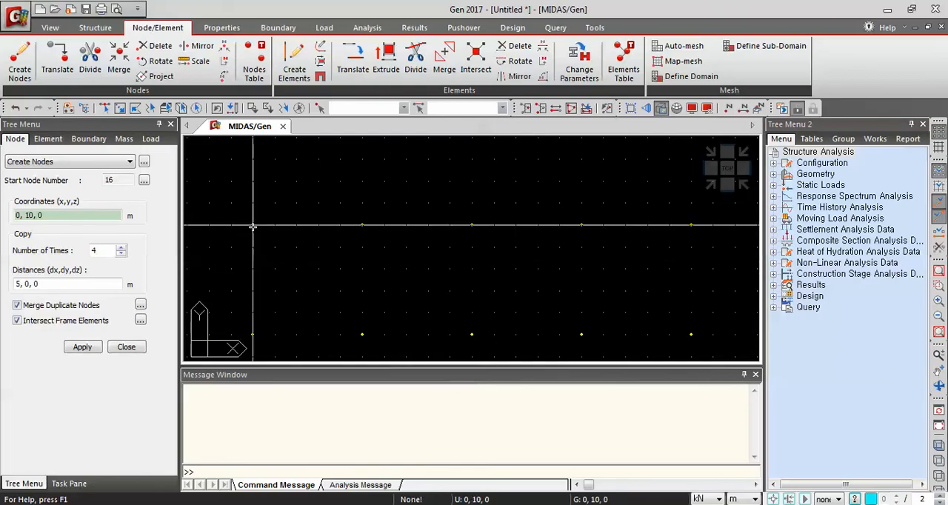
{"action": "left_click", "coordinate": [252, 227]}
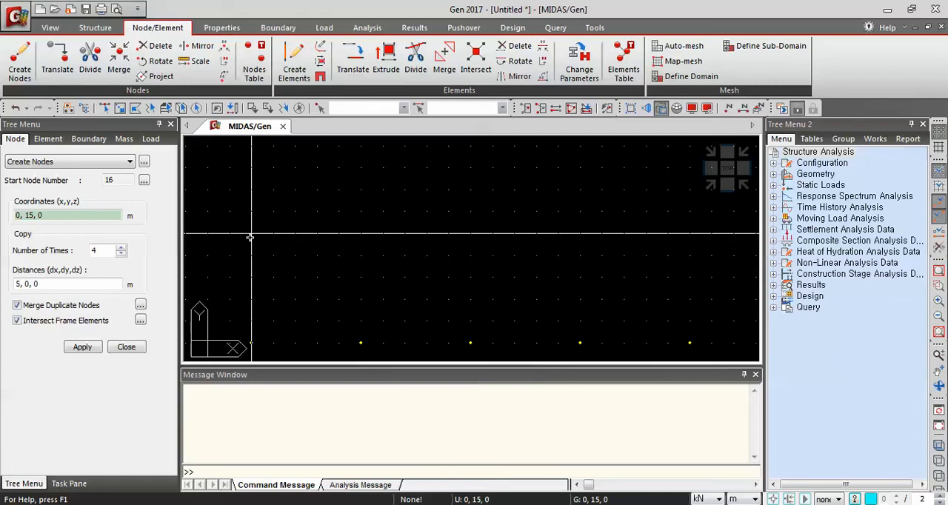
{"action": "left_click", "coordinate": [250, 237]}
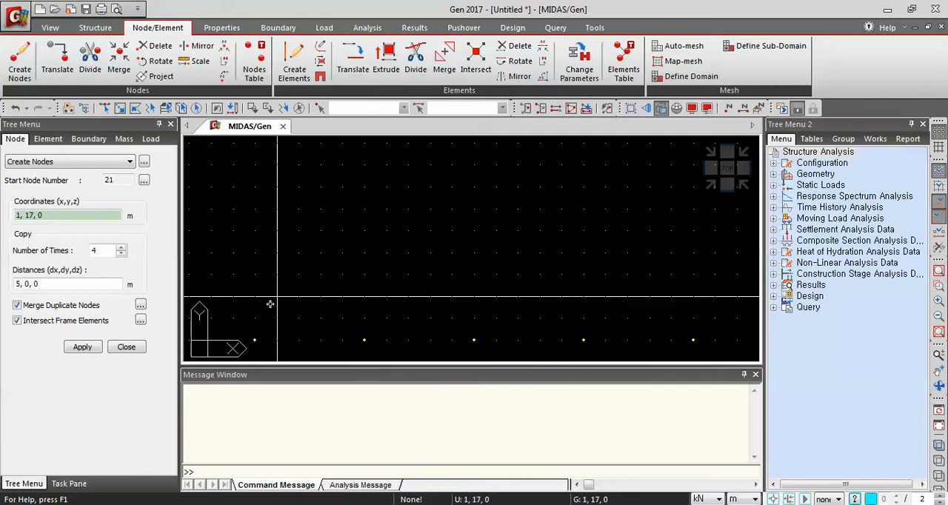
{"action": "left_click", "coordinate": [252, 233]}
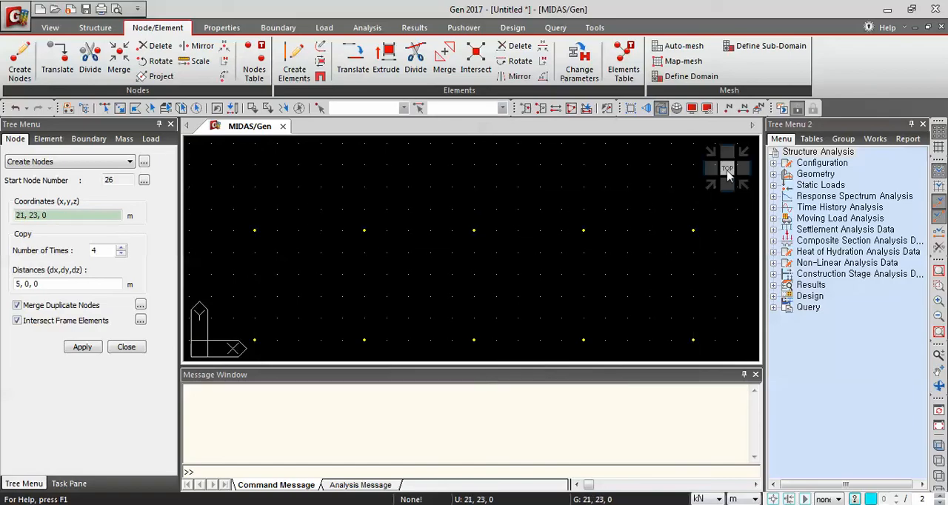
Open the Material Properties dialog and look through its Material, Section and Thickness tabs
{"action": "left_click", "coordinate": [727, 171]}
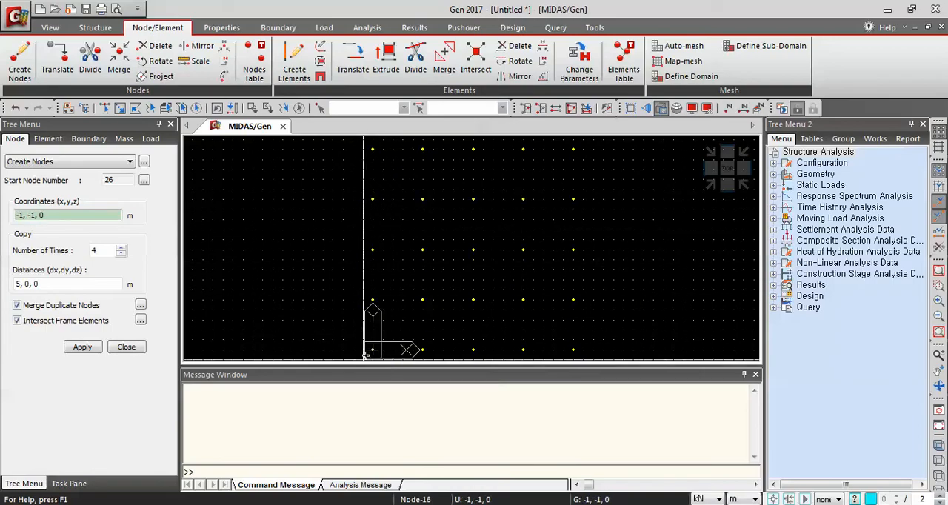
{"action": "left_click", "coordinate": [938, 131]}
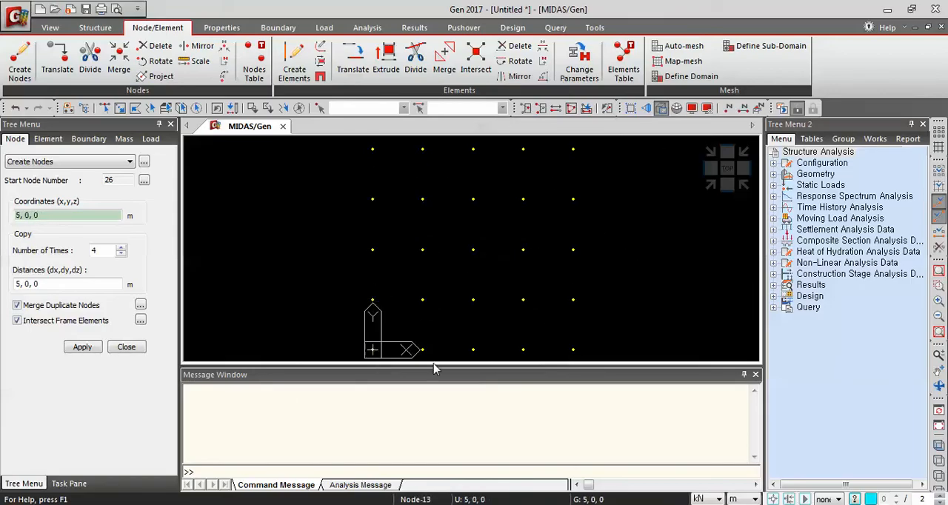
{"action": "left_click", "coordinate": [221, 28]}
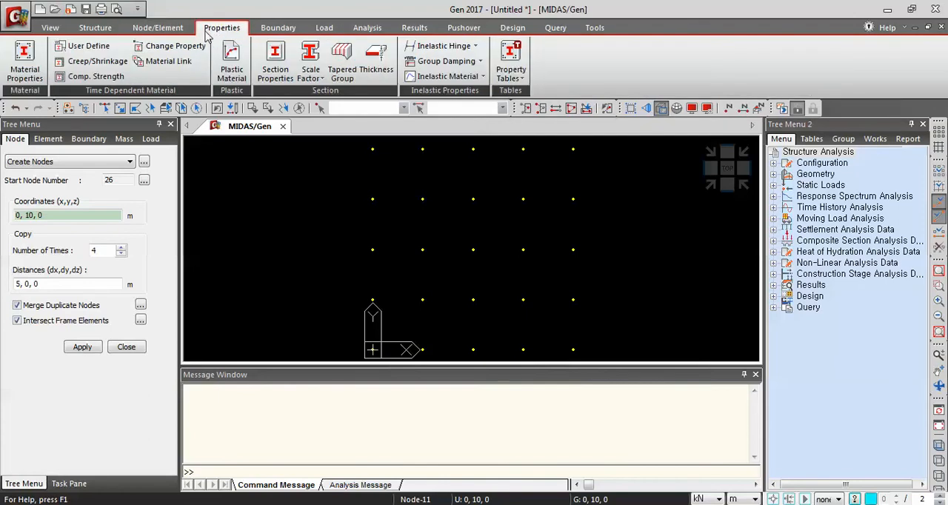
{"action": "left_click", "coordinate": [31, 81]}
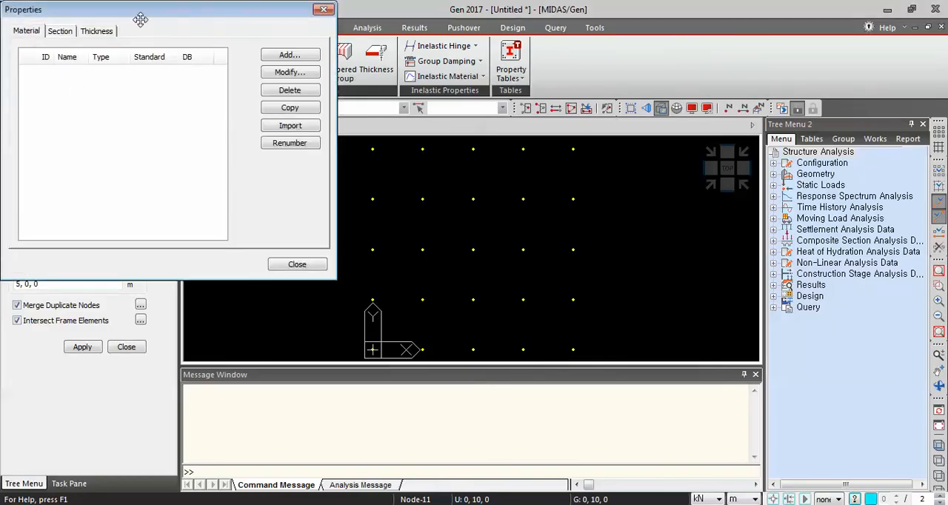
{"action": "left_click_drag", "start_coordinate": [140, 18], "coordinate": [406, 73]}
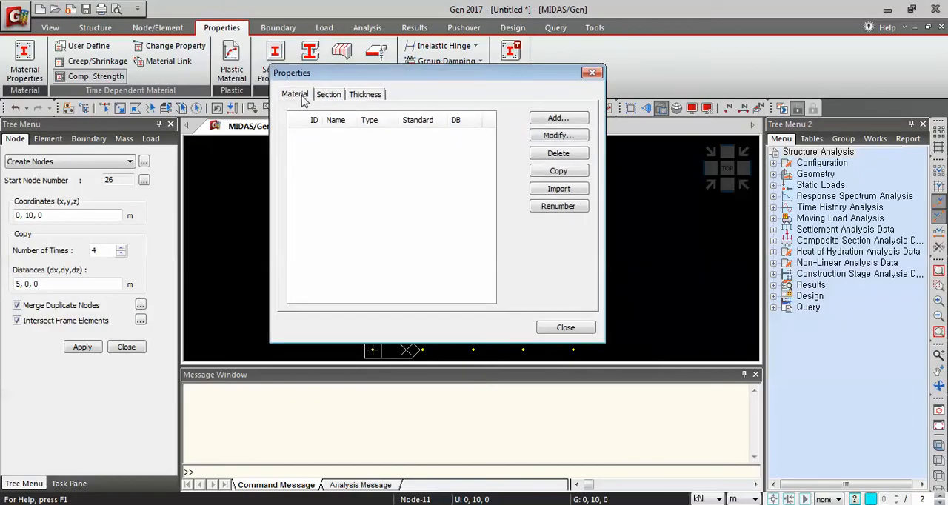
{"action": "left_click", "coordinate": [333, 98]}
{"action": "left_click", "coordinate": [362, 96]}
{"action": "left_click", "coordinate": [297, 95]}
Review the structure's contents in the Works tree
{"action": "left_click", "coordinate": [875, 140]}
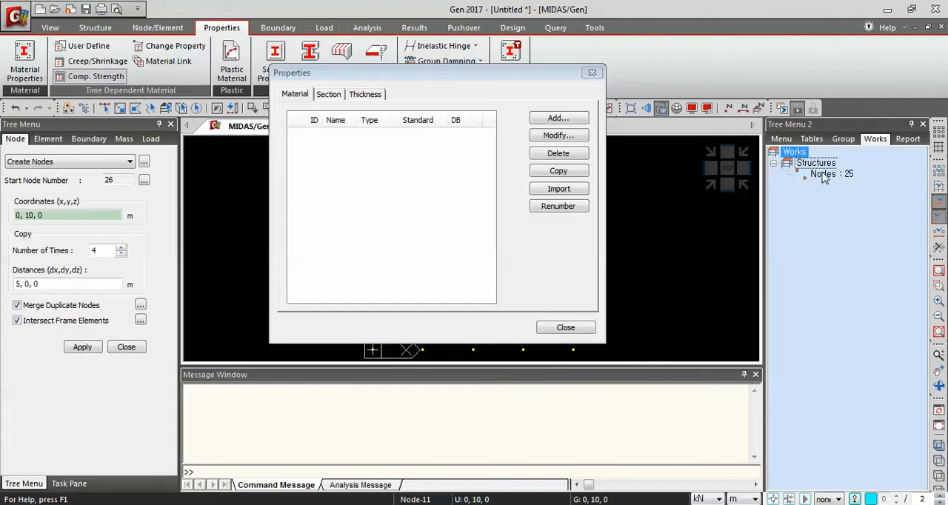
{"action": "left_click_drag", "start_coordinate": [514, 76], "coordinate": [248, 59]}
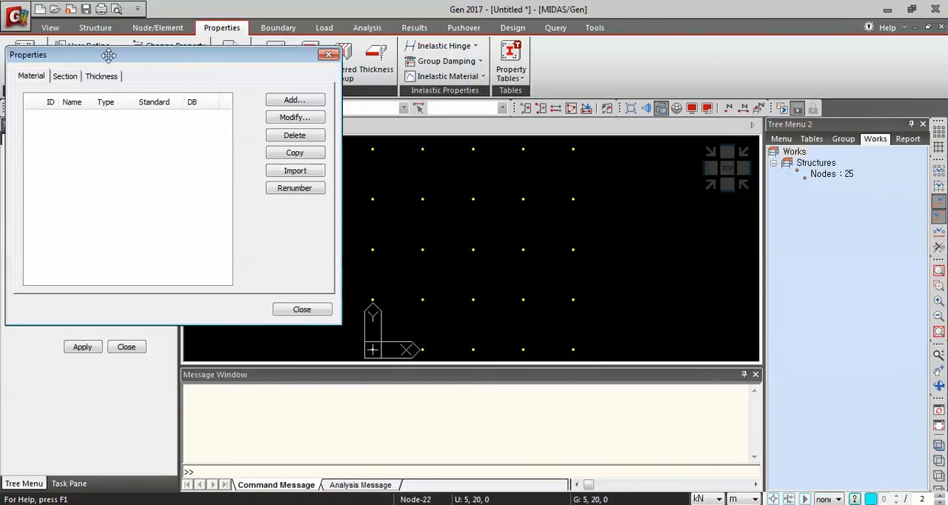
{"action": "left_click_drag", "start_coordinate": [109, 53], "coordinate": [344, 59]}
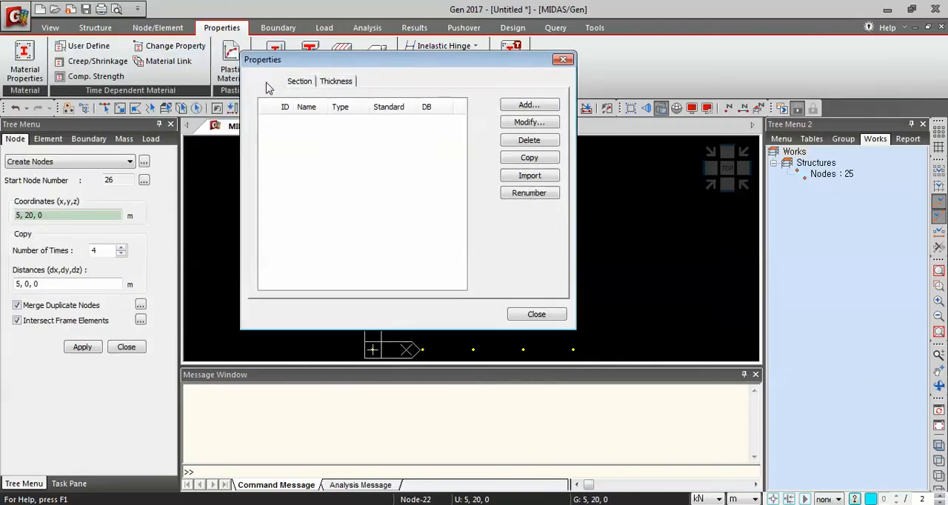
{"action": "left_click", "coordinate": [300, 81]}
{"action": "left_click", "coordinate": [337, 84]}
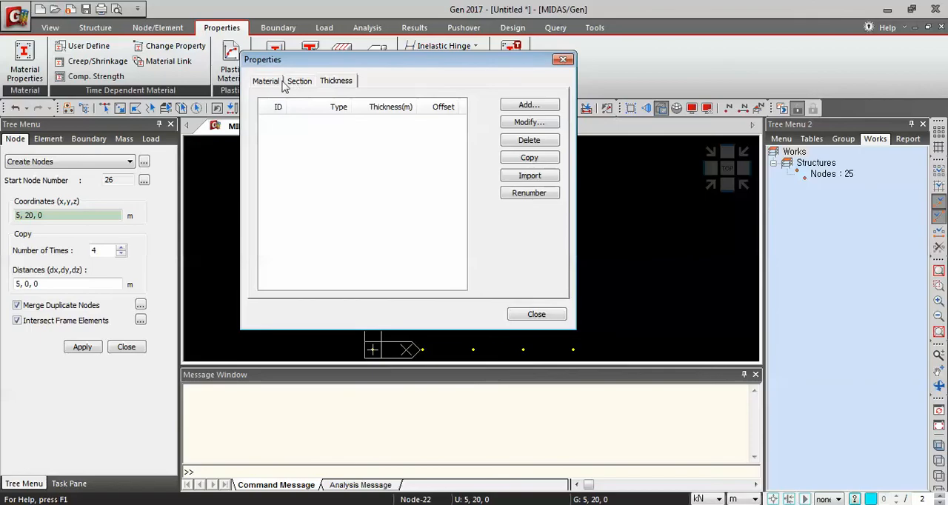
{"action": "left_click", "coordinate": [270, 83]}
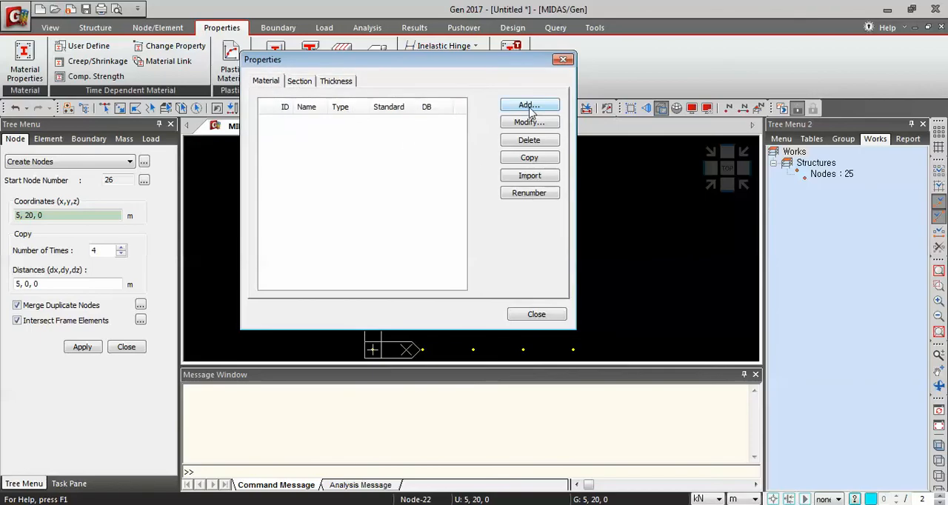
Add a concrete material using the ASTM(RC) standard and the Grade C4000 database entry
{"action": "left_click", "coordinate": [528, 106]}
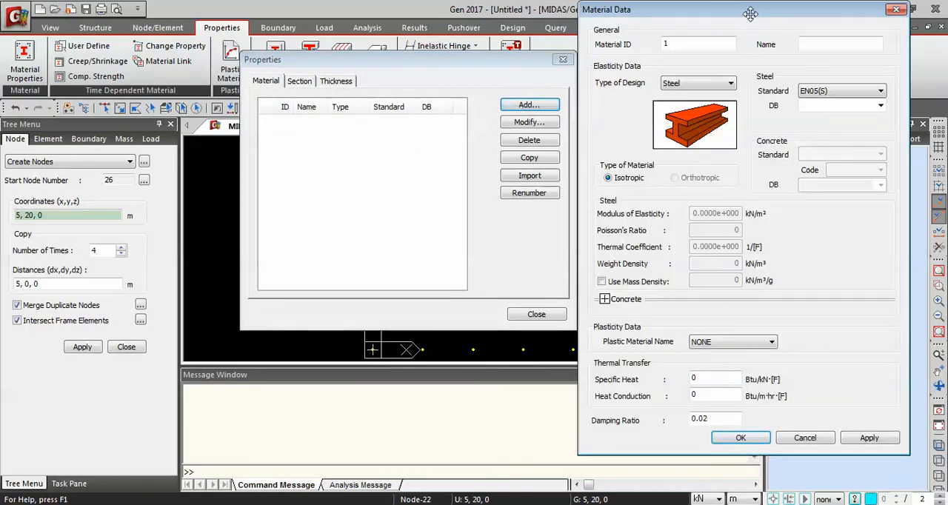
{"action": "left_click_drag", "start_coordinate": [750, 14], "coordinate": [506, 29]}
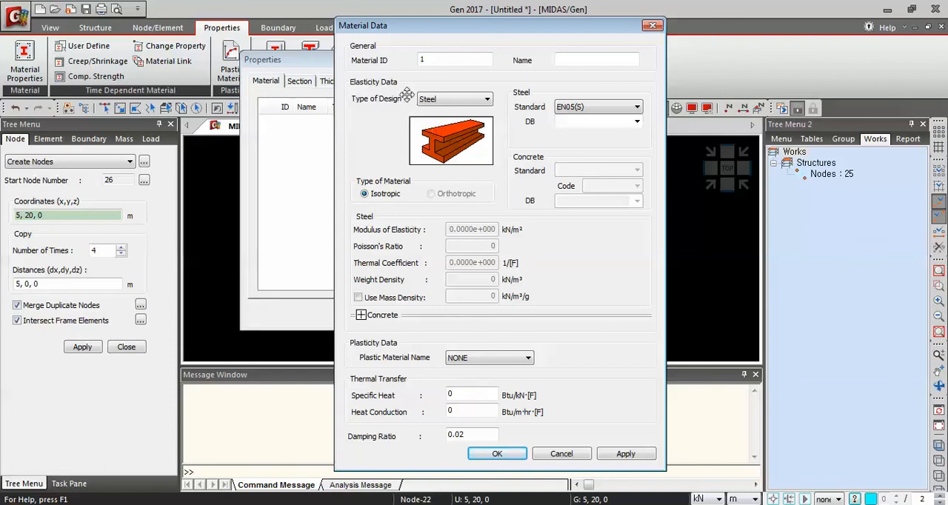
{"action": "left_click", "coordinate": [464, 100]}
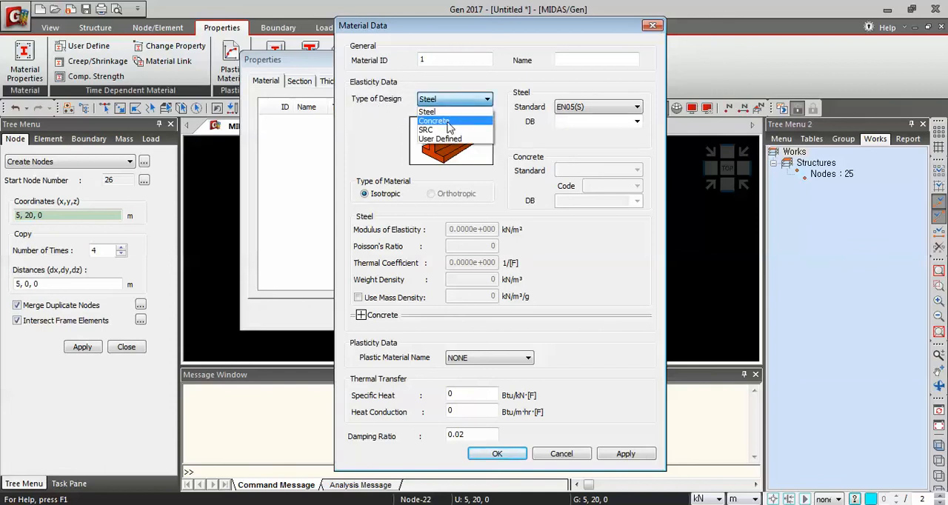
{"action": "left_click", "coordinate": [448, 122]}
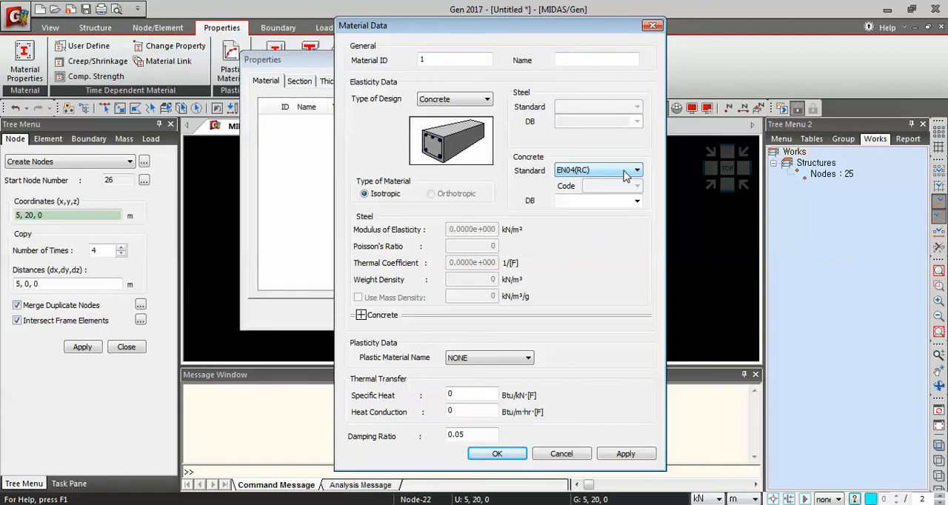
{"action": "left_click", "coordinate": [625, 175]}
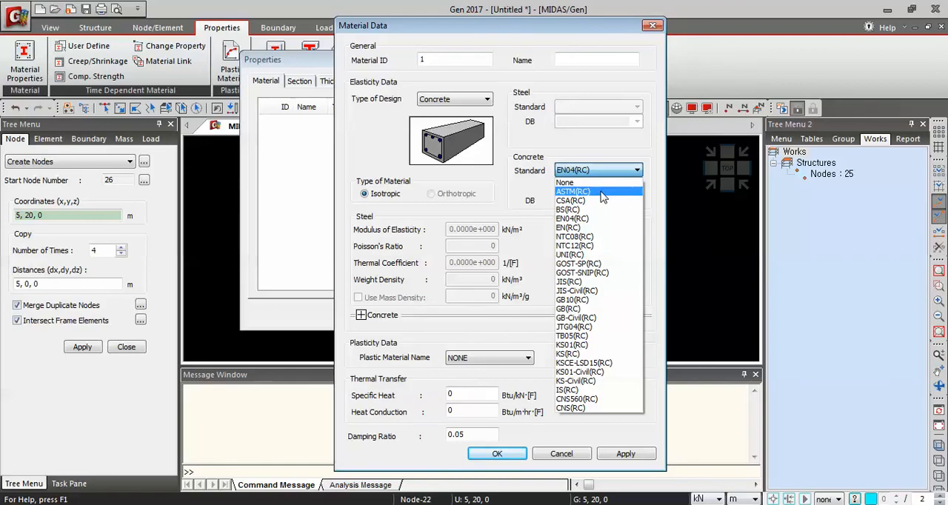
{"action": "left_click", "coordinate": [601, 191]}
{"action": "left_click", "coordinate": [637, 202]}
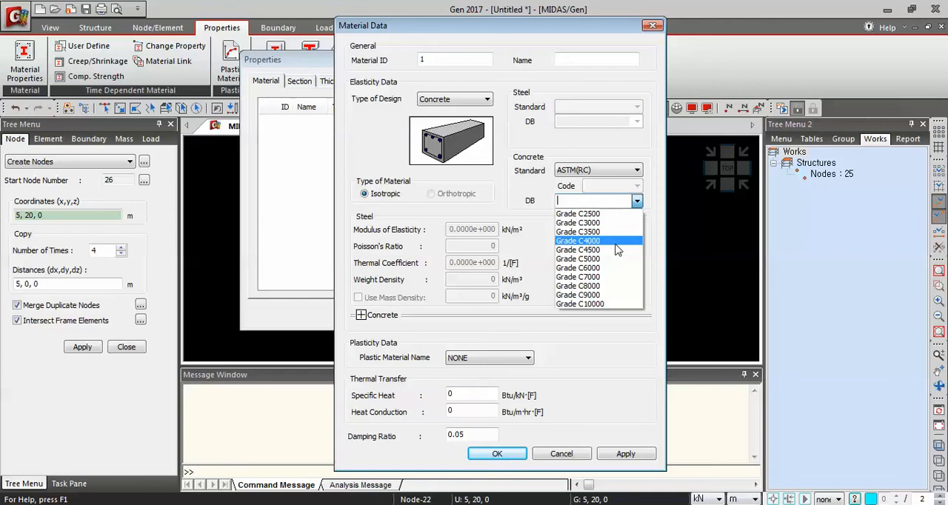
{"action": "left_click", "coordinate": [616, 242]}
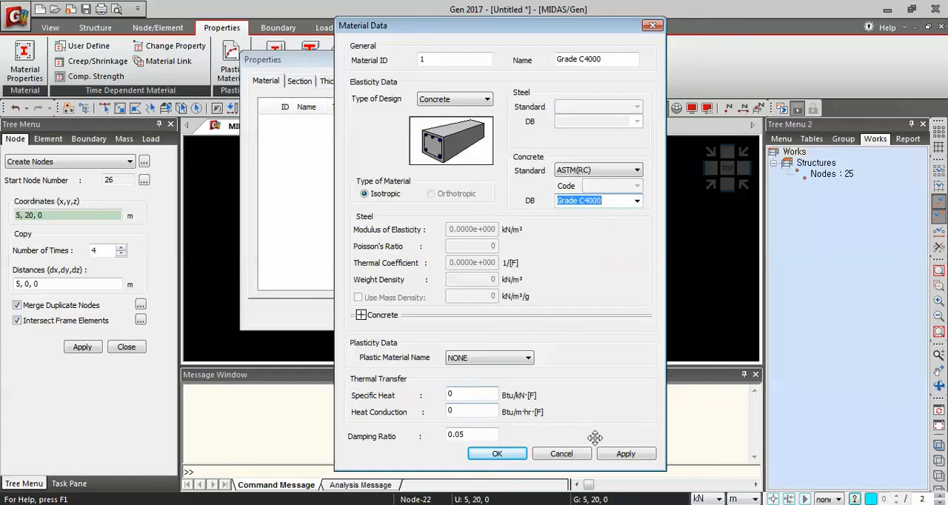
{"action": "left_click", "coordinate": [510, 460]}
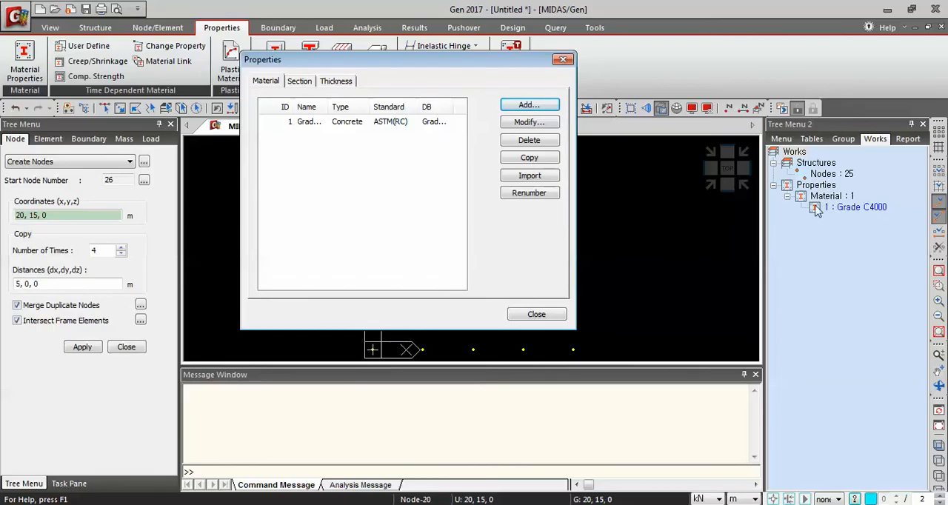
Add a user-defined solid rectangle section named Column with H and B of 0.6 m
{"action": "left_click", "coordinate": [302, 83]}
{"action": "left_click", "coordinate": [529, 105]}
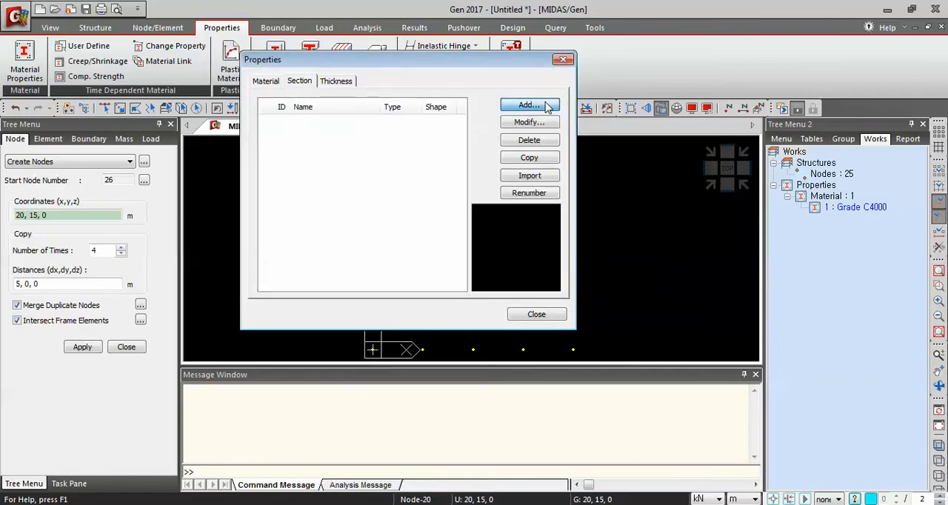
{"action": "left_click_drag", "start_coordinate": [732, 41], "coordinate": [492, 24]}
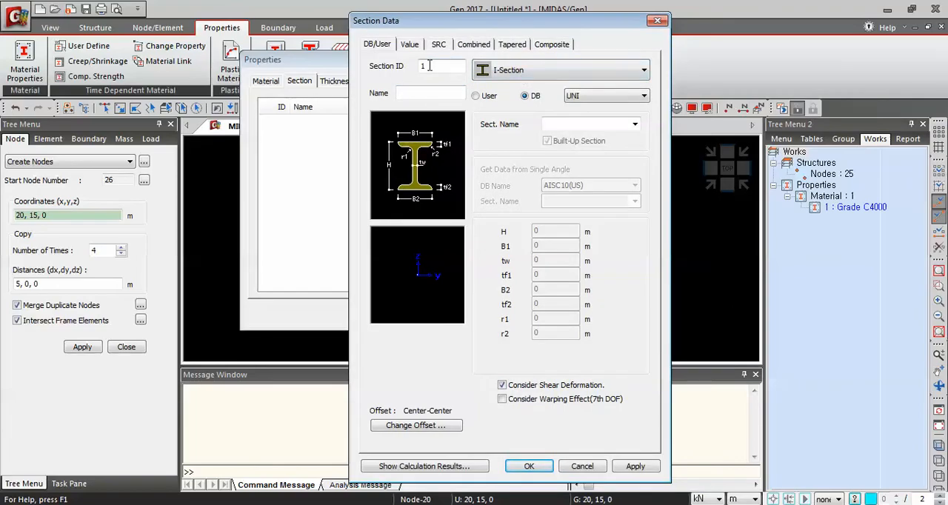
{"action": "left_click", "coordinate": [527, 70]}
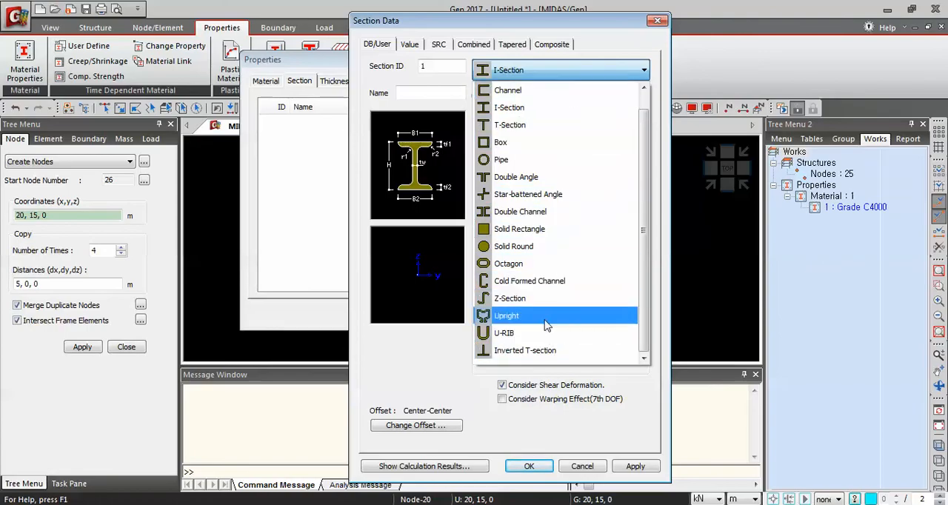
{"action": "left_click", "coordinate": [562, 229]}
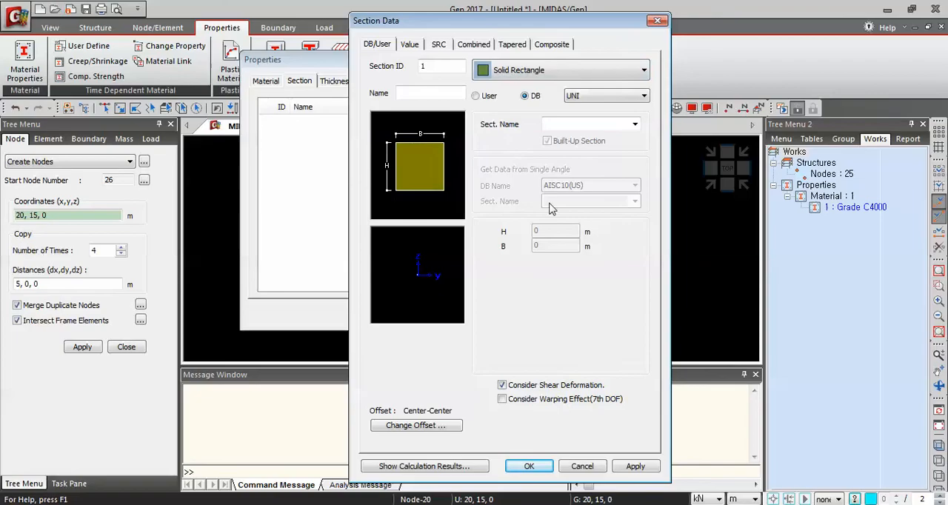
{"action": "left_click", "coordinate": [446, 95]}
{"action": "type", "text": "Col"}
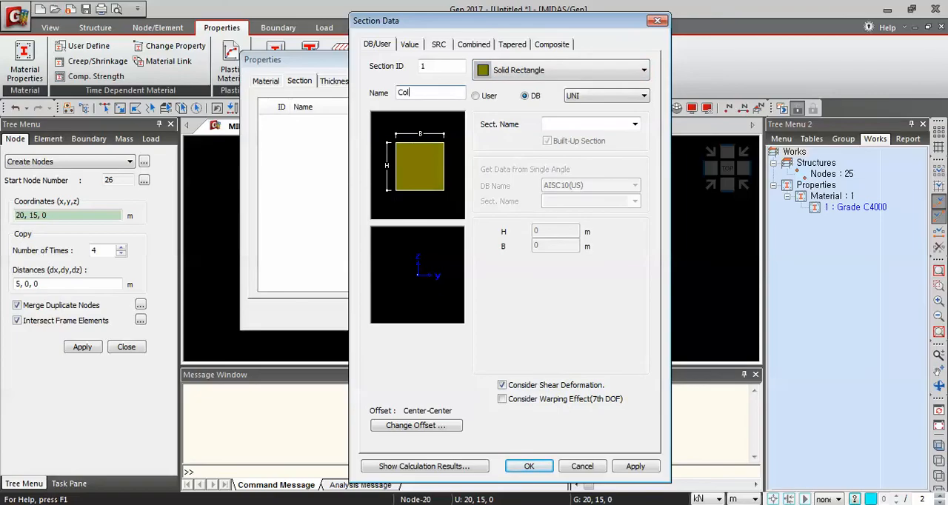
{"action": "type", "text": "umn"}
{"action": "left_click", "coordinate": [476, 96]}
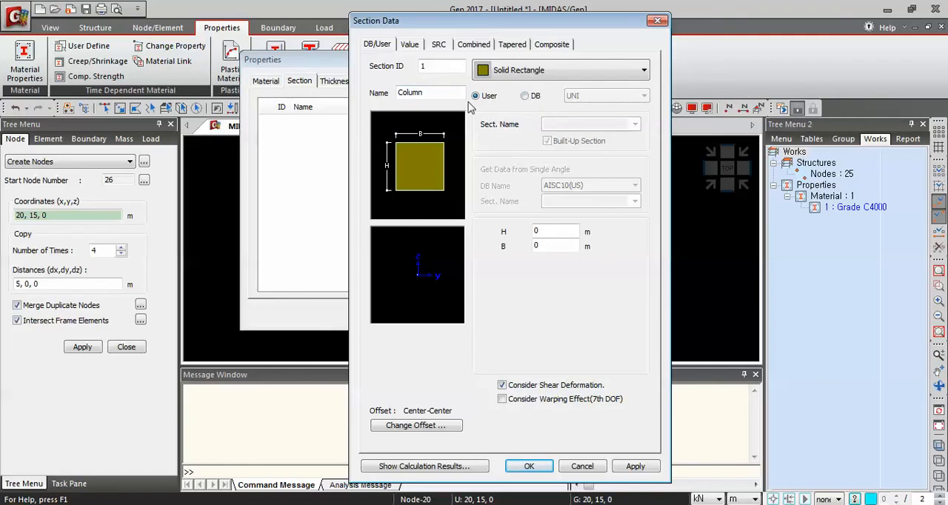
{"action": "left_click", "coordinate": [559, 228]}
{"action": "type", "text": "6"}
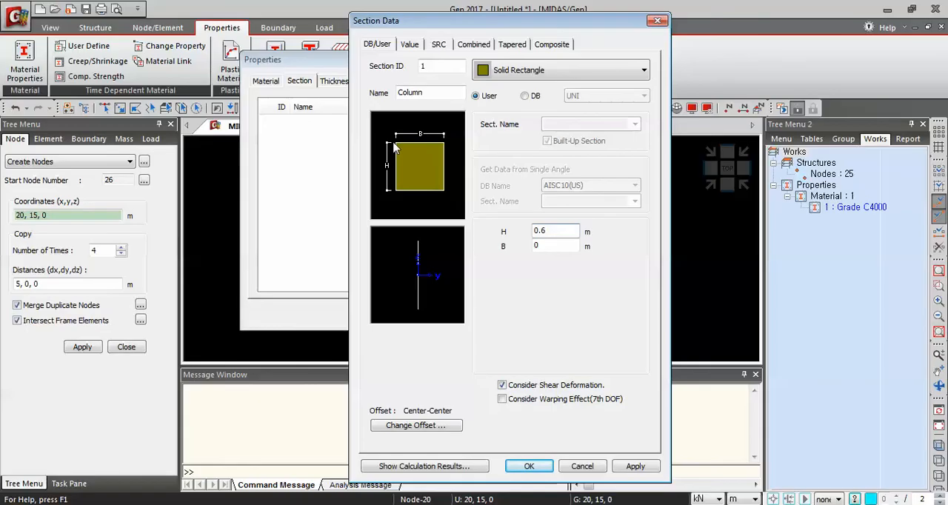
{"action": "left_click", "coordinate": [544, 243]}
{"action": "type", "text": ".6"}
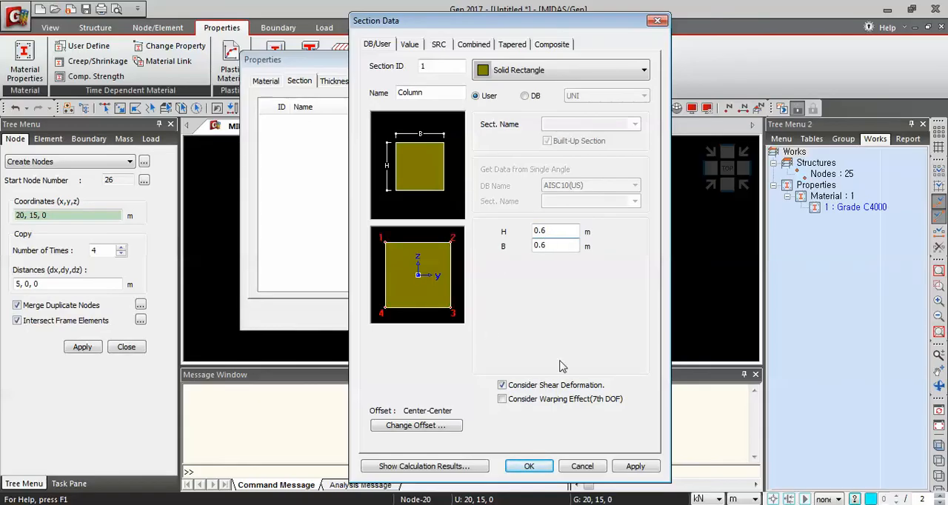
{"action": "left_click", "coordinate": [640, 471]}
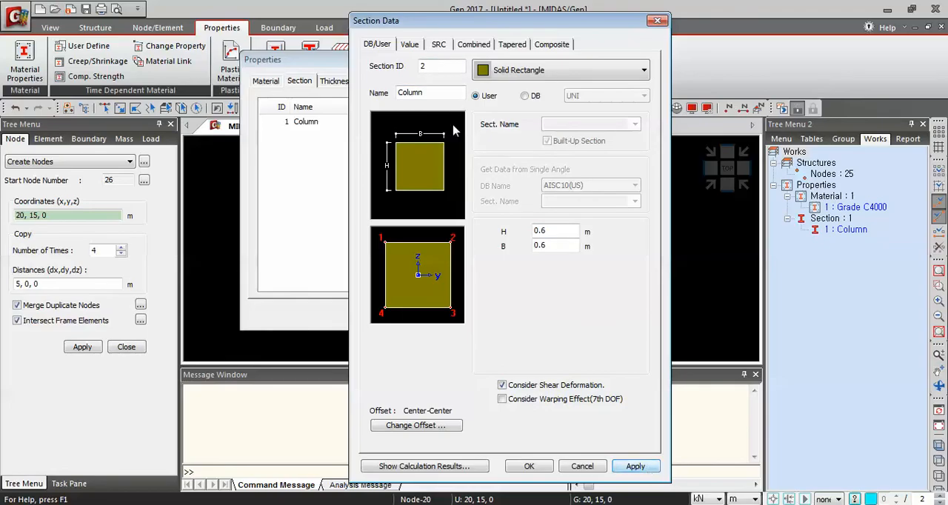
Define a second solid rectangle section named Girder with H 0.5 m and B 0.3 m
{"action": "left_click", "coordinate": [398, 92]}
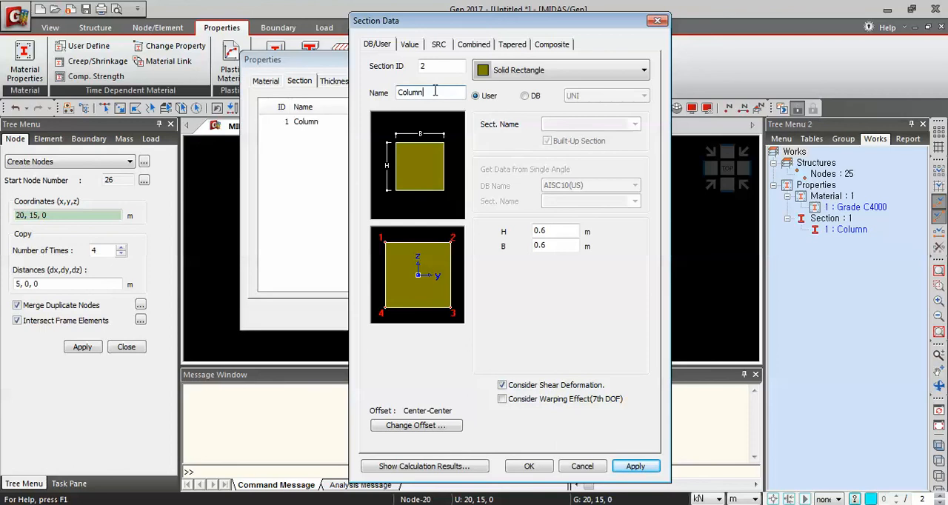
{"action": "key", "text": "BackSpace"}
{"action": "key", "text": "BackSpace"}
{"action": "type", "text": "G"}
{"action": "left_click", "coordinate": [558, 231]}
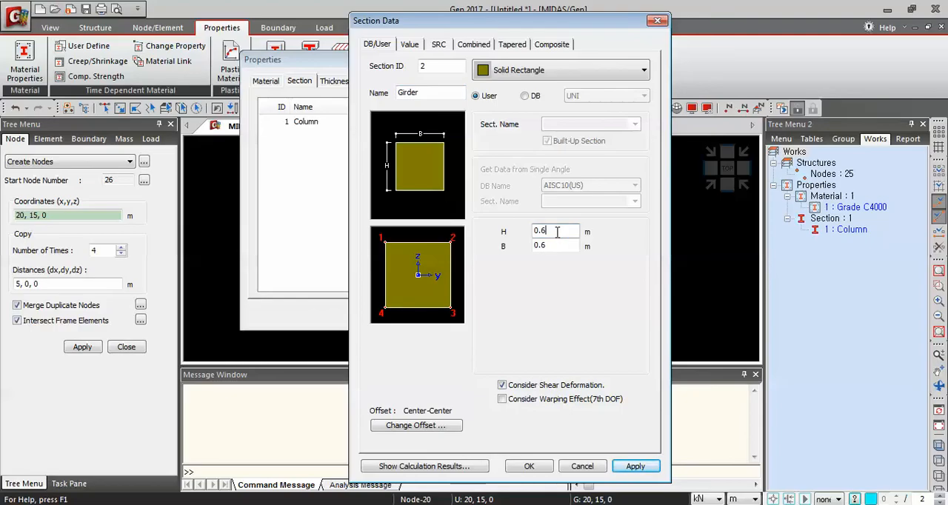
{"action": "key", "text": "BackSpace"}
{"action": "type", "text": "5"}
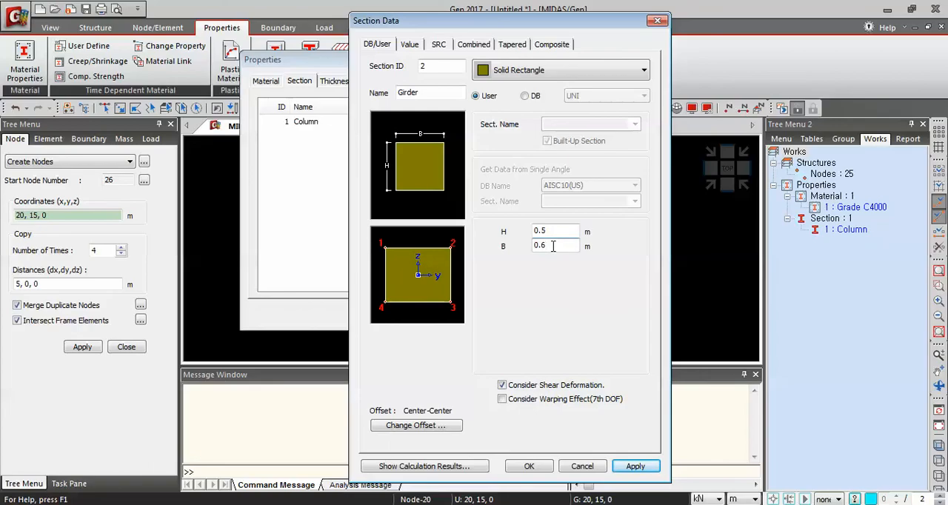
{"action": "key", "text": "BackSpace"}
{"action": "type", "text": "3"}
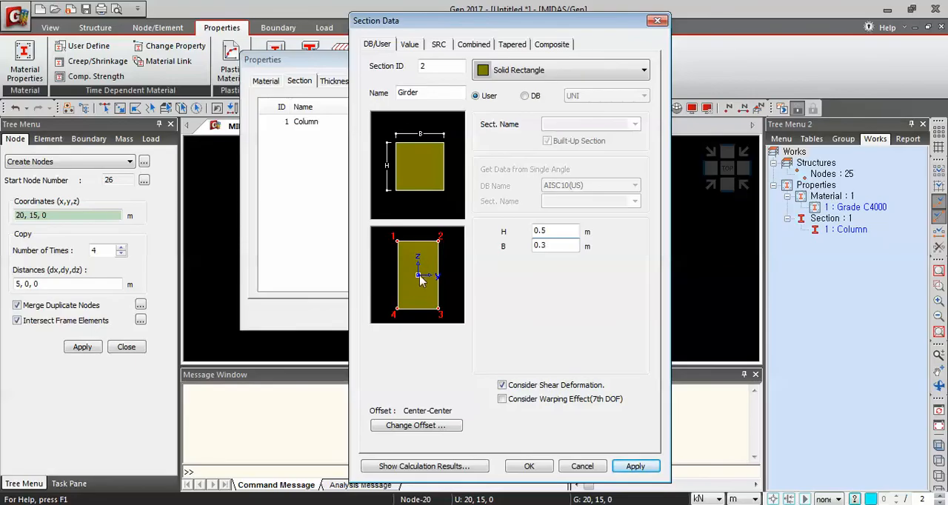
Save the project in the Course folder as session in tagalog
{"action": "left_click", "coordinate": [415, 427]}
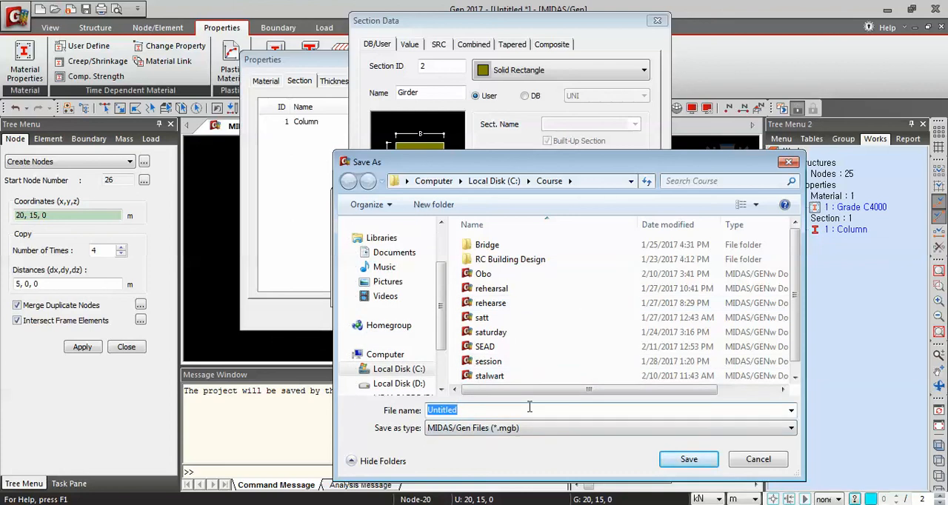
{"action": "type", "text": "session "}
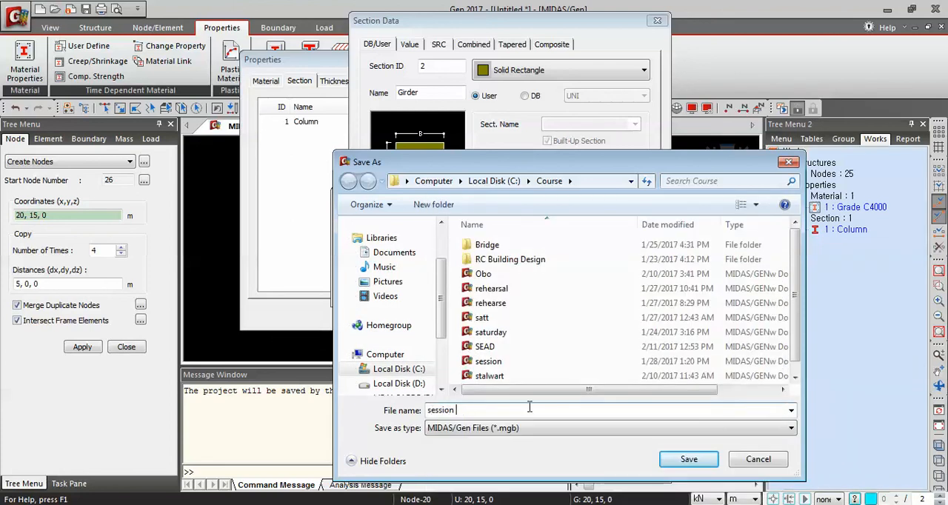
{"action": "type", "text": "in tagalog"}
{"action": "left_click", "coordinate": [688, 459]}
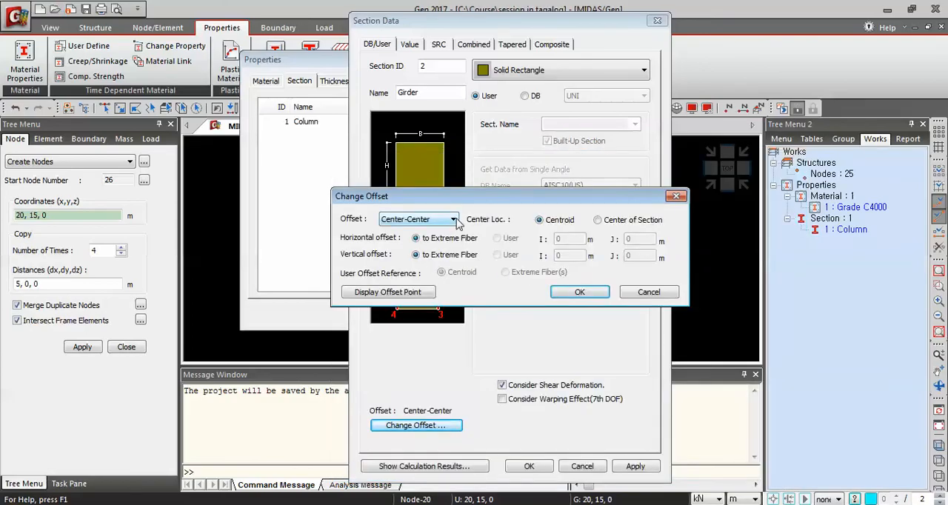
Set the Girder section's offset to Center-Top and confirm the section
{"action": "left_click", "coordinate": [453, 220]}
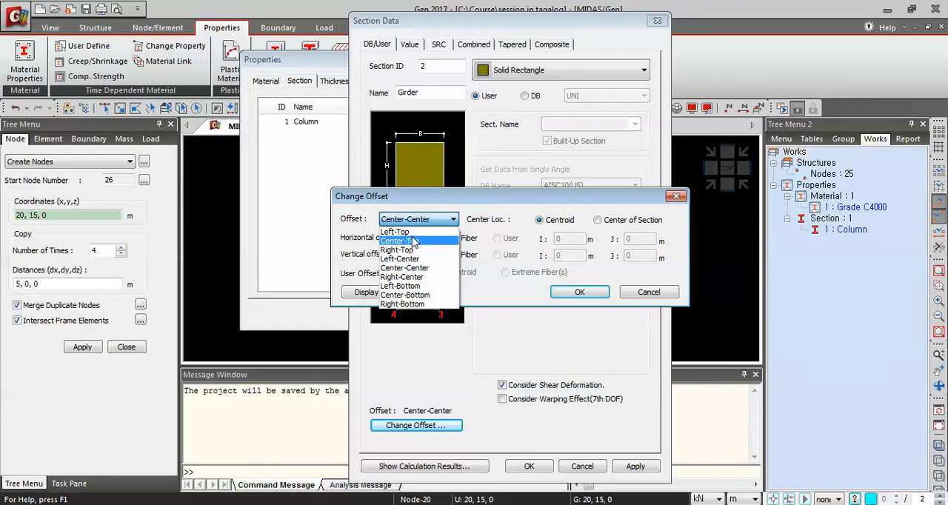
{"action": "left_click", "coordinate": [423, 241]}
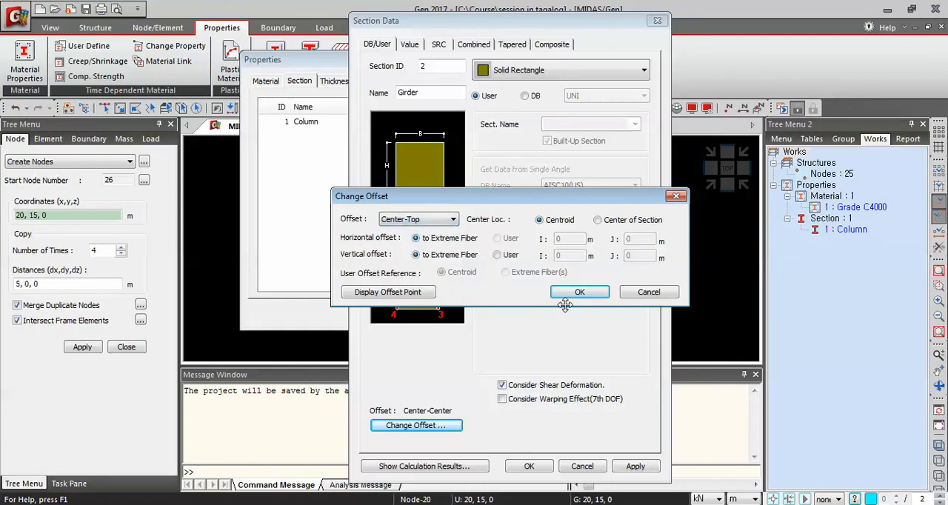
{"action": "left_click", "coordinate": [585, 293]}
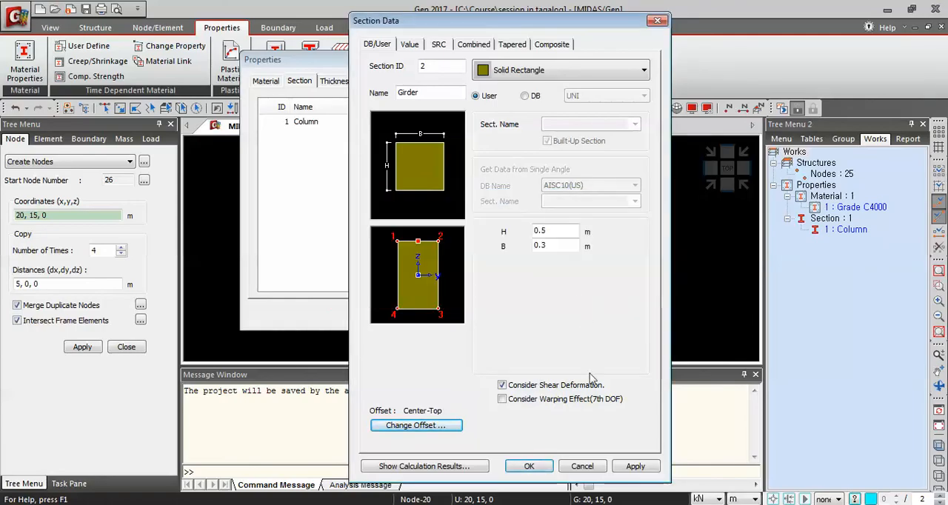
{"action": "left_click", "coordinate": [530, 467]}
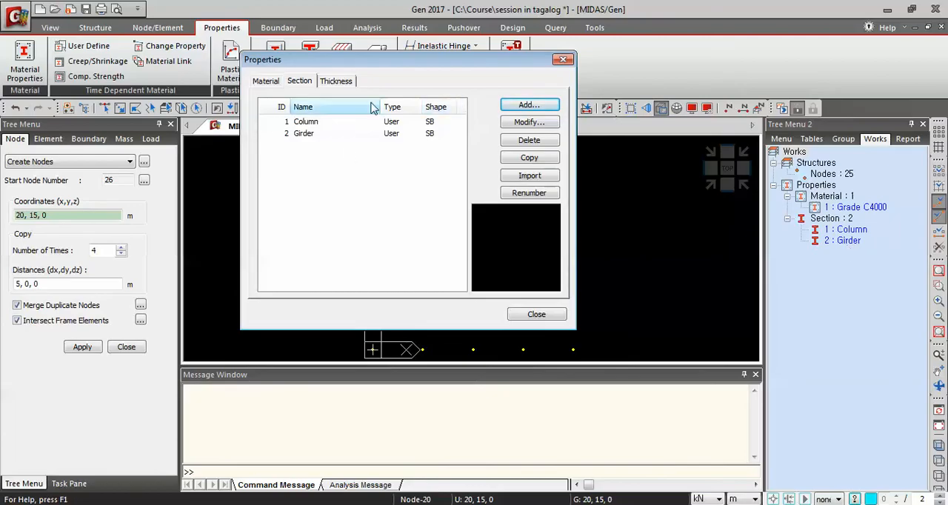
Open the Girder section's properties from the Works tree to review them
{"action": "left_click", "coordinate": [843, 241]}
{"action": "right_click", "coordinate": [842, 241]}
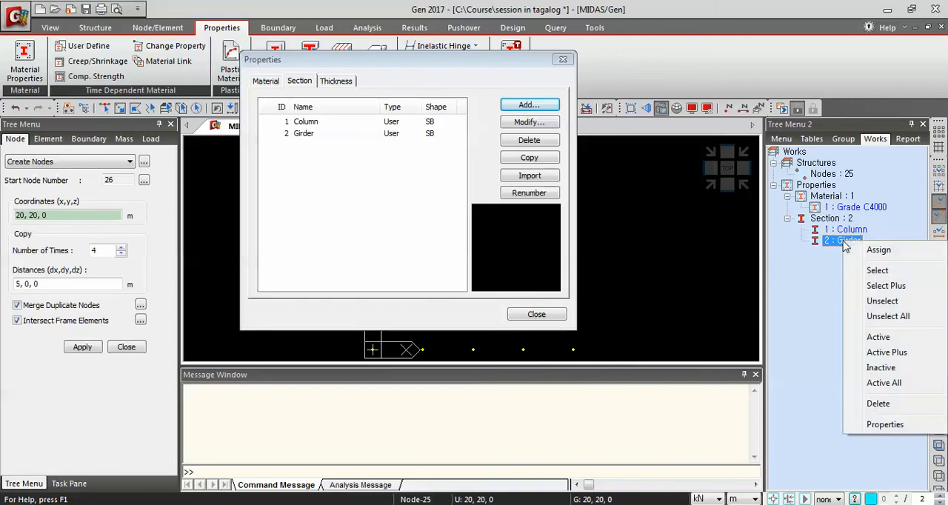
{"action": "left_click", "coordinate": [895, 424]}
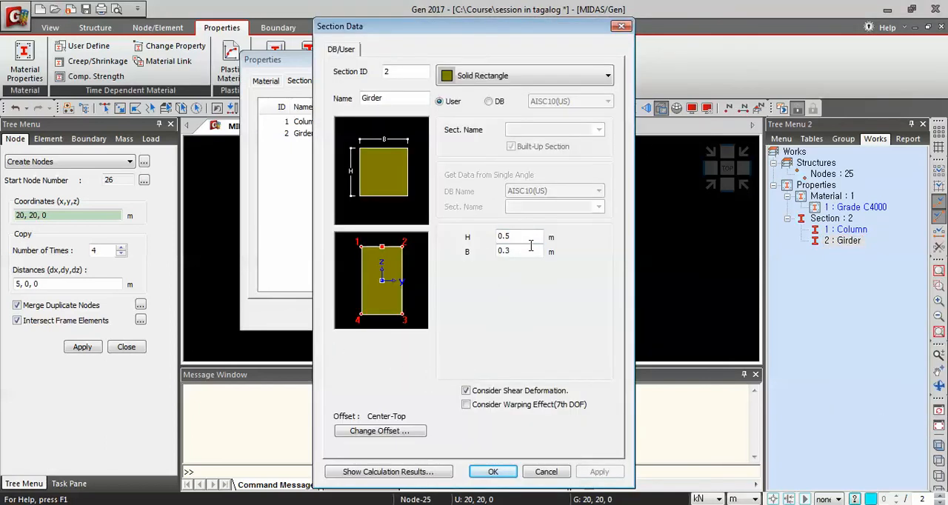
{"action": "left_click", "coordinate": [621, 27]}
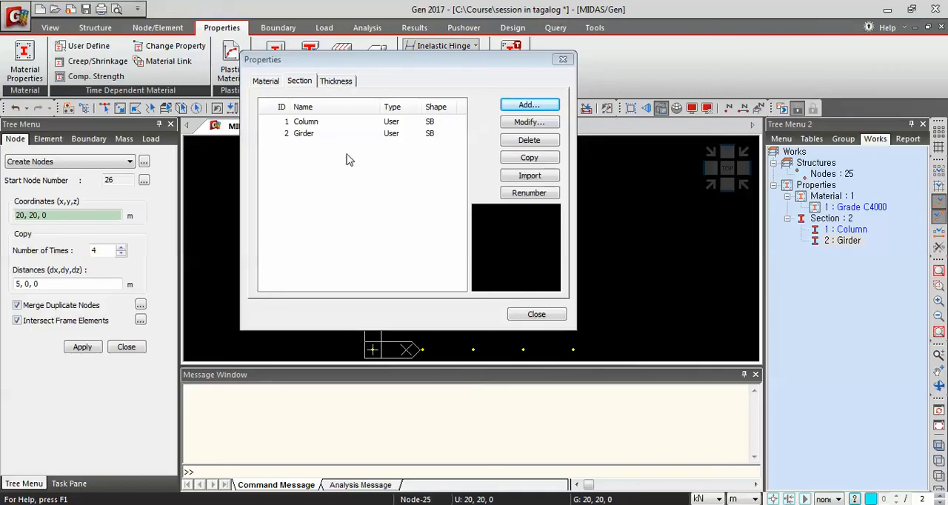
Add a plate thickness of 0.25 m for in-plane and out-of-plane, then close the properties dialog
{"action": "left_click", "coordinate": [330, 82]}
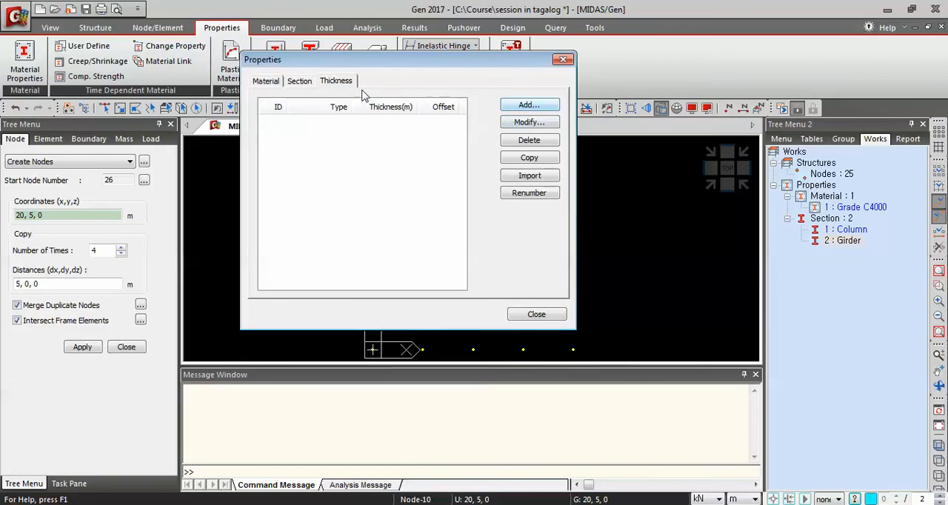
{"action": "left_click", "coordinate": [530, 106]}
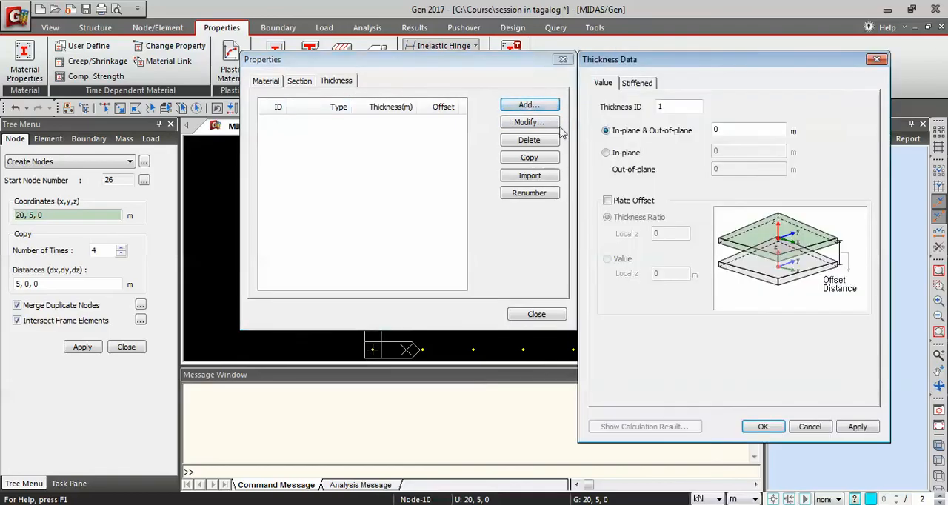
{"action": "left_click", "coordinate": [758, 133]}
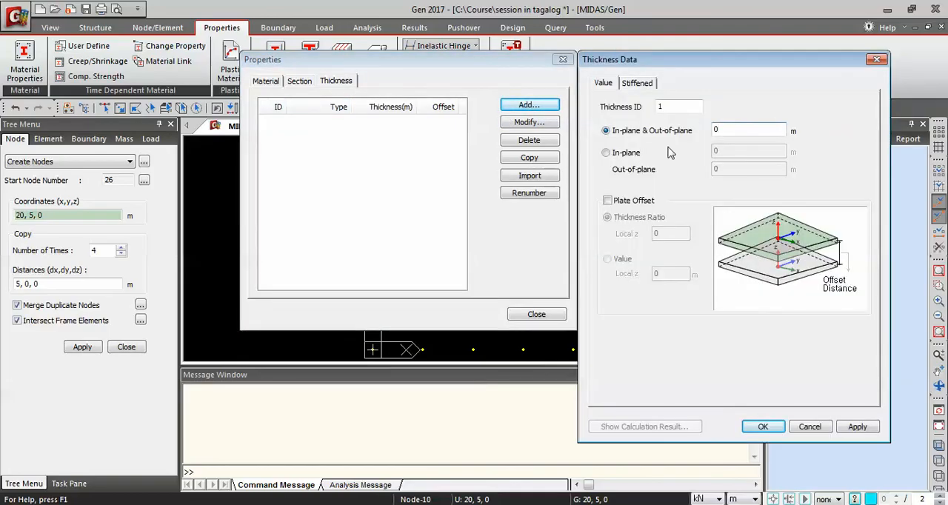
{"action": "type", "text": ".25"}
{"action": "left_click", "coordinate": [767, 432]}
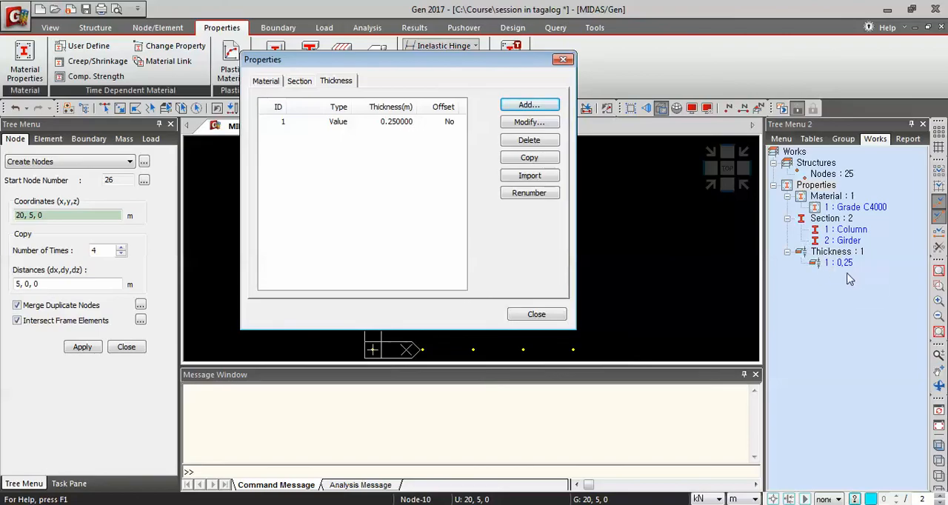
{"action": "left_click", "coordinate": [552, 316]}
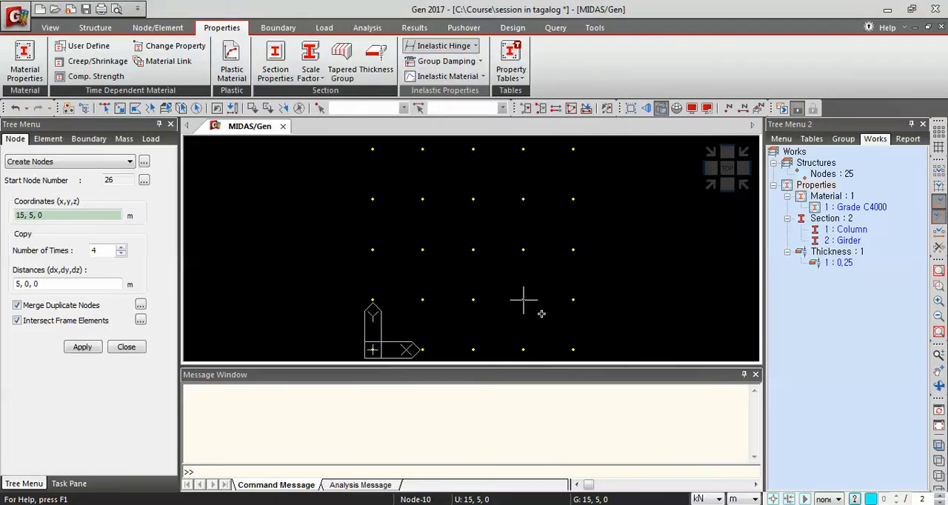
Extrude all nodes into Beam line elements with Grade C4000 and the Column section, translating 0, 0, 5 m once
{"action": "left_click", "coordinate": [157, 28]}
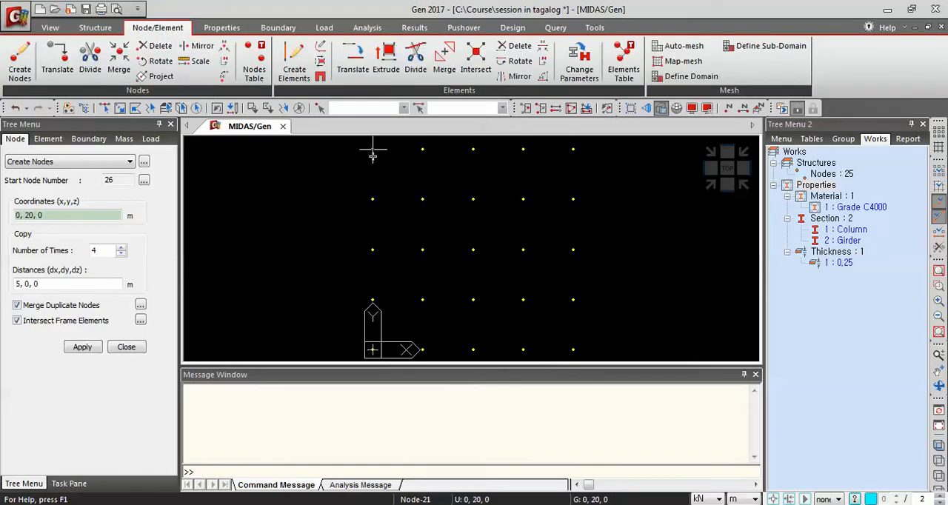
{"action": "mouse_move", "coordinate": [368, 158]}
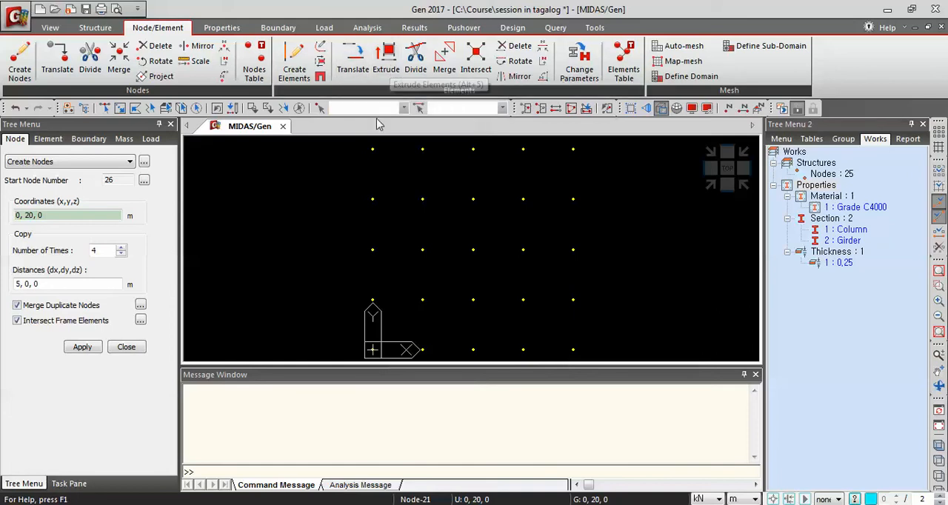
{"action": "left_click", "coordinate": [389, 66]}
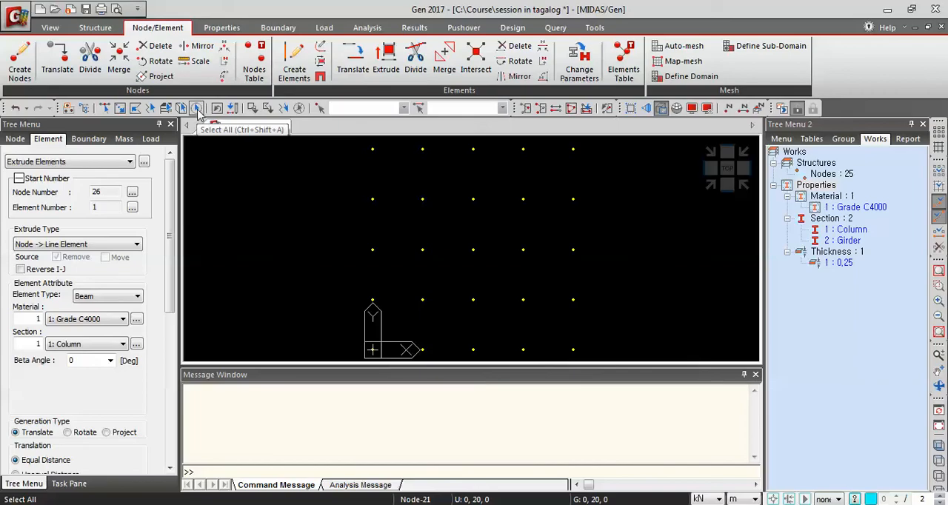
{"action": "left_click", "coordinate": [197, 108]}
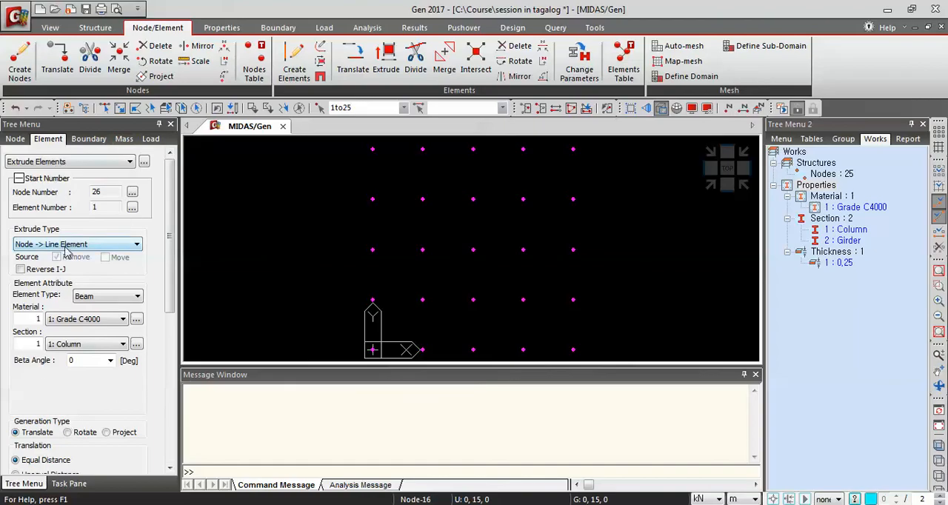
{"action": "left_click", "coordinate": [124, 247]}
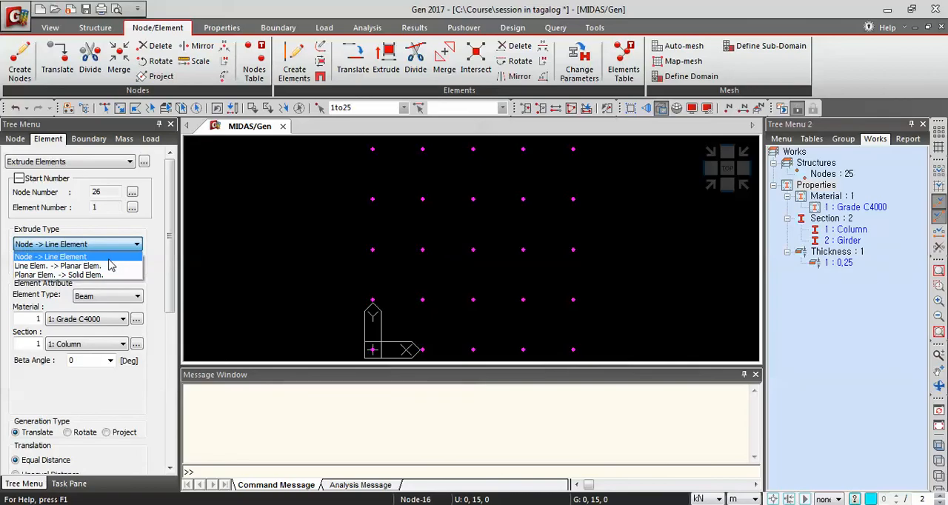
{"action": "left_click", "coordinate": [109, 258]}
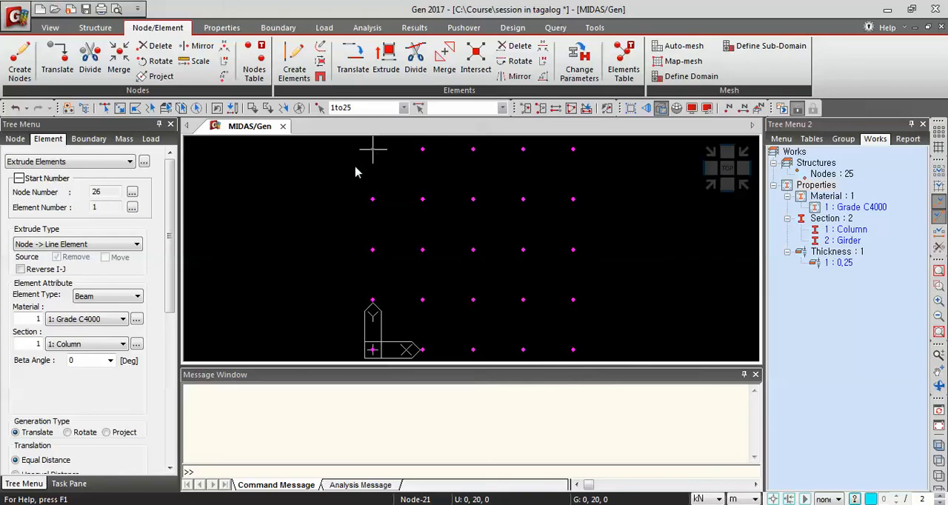
{"action": "scroll", "coordinate": [163, 250], "scroll_direction": "down", "scroll_amount": 3}
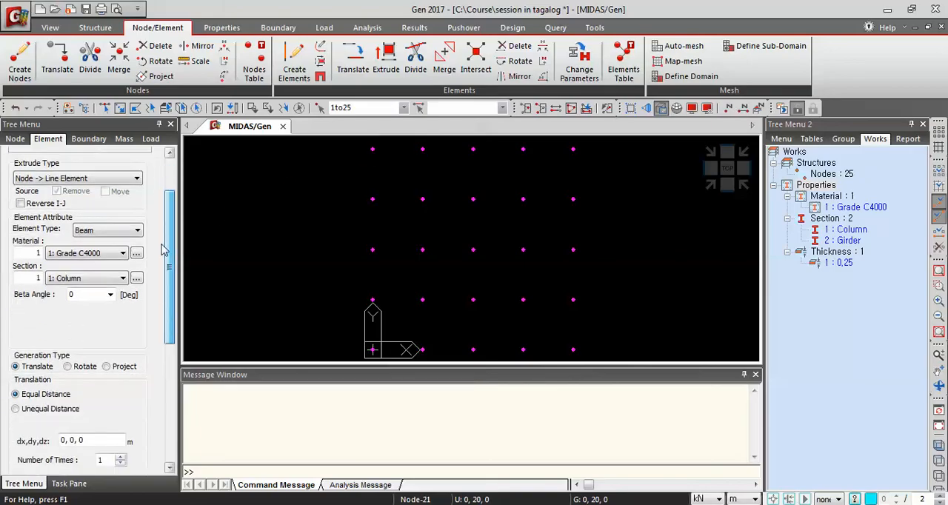
{"action": "left_click", "coordinate": [119, 232]}
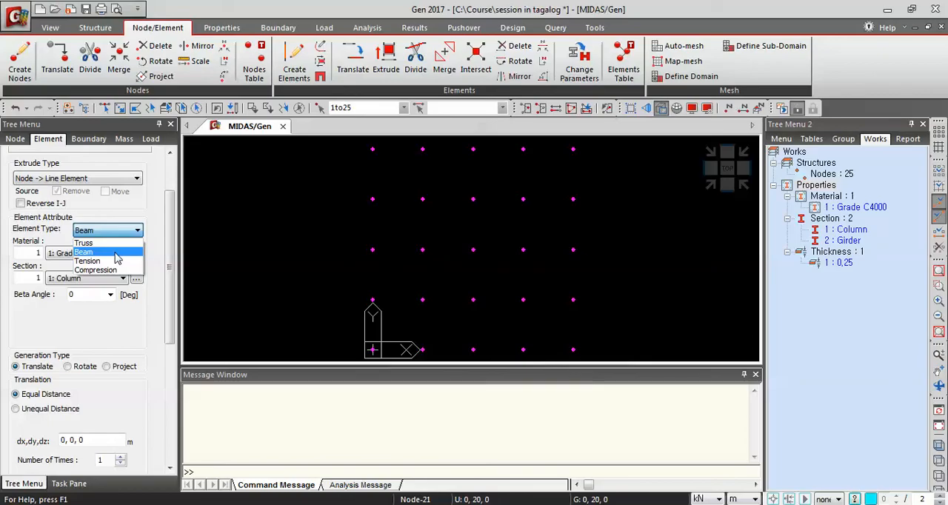
{"action": "left_click", "coordinate": [119, 254]}
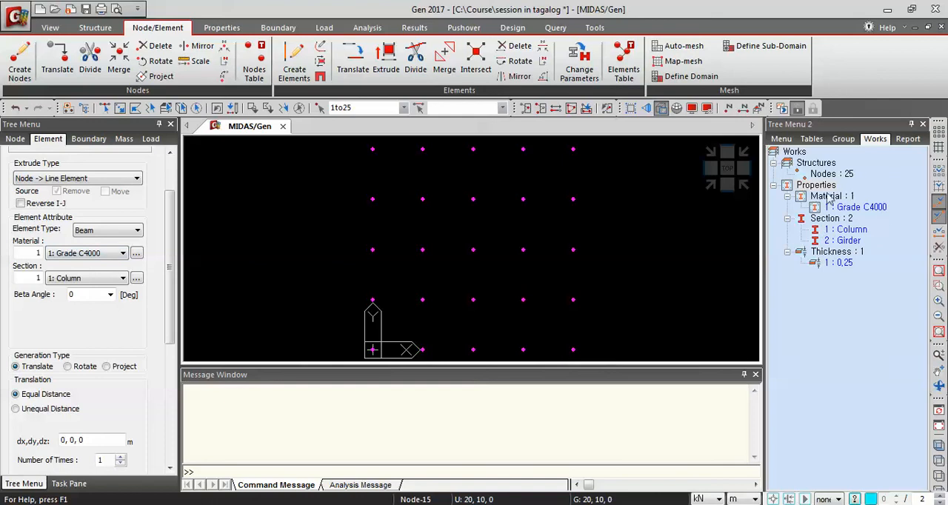
{"action": "left_click_drag", "start_coordinate": [174, 231], "coordinate": [175, 300]}
{"action": "left_click", "coordinate": [96, 295]}
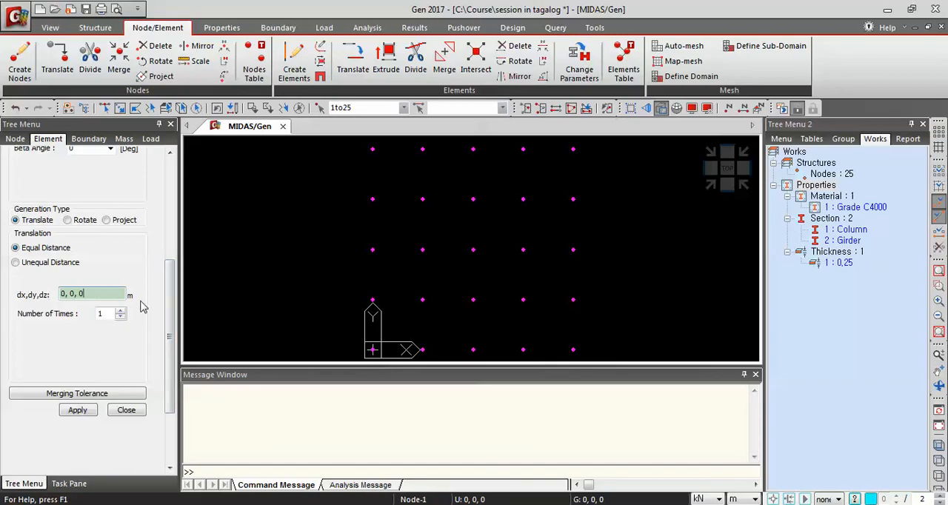
{"action": "key", "text": "BackSpace"}
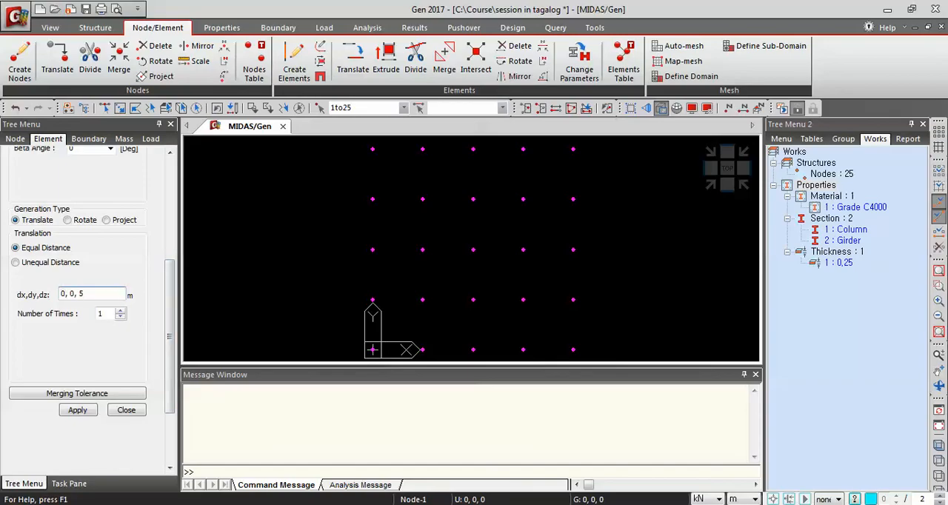
{"action": "type", "text": "5"}
{"action": "left_click", "coordinate": [79, 410]}
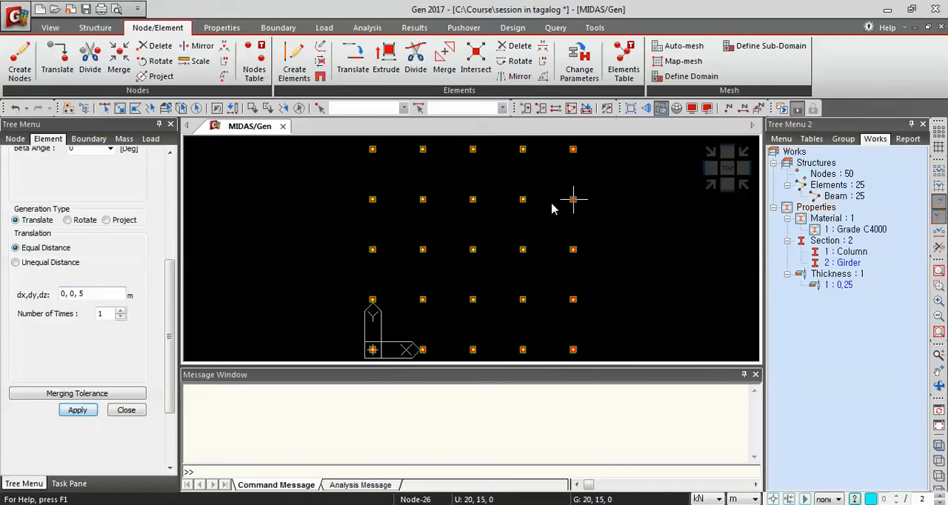
Select the top nodes 26 to 46 of one column line from an elevation view
{"action": "left_click", "coordinate": [713, 188]}
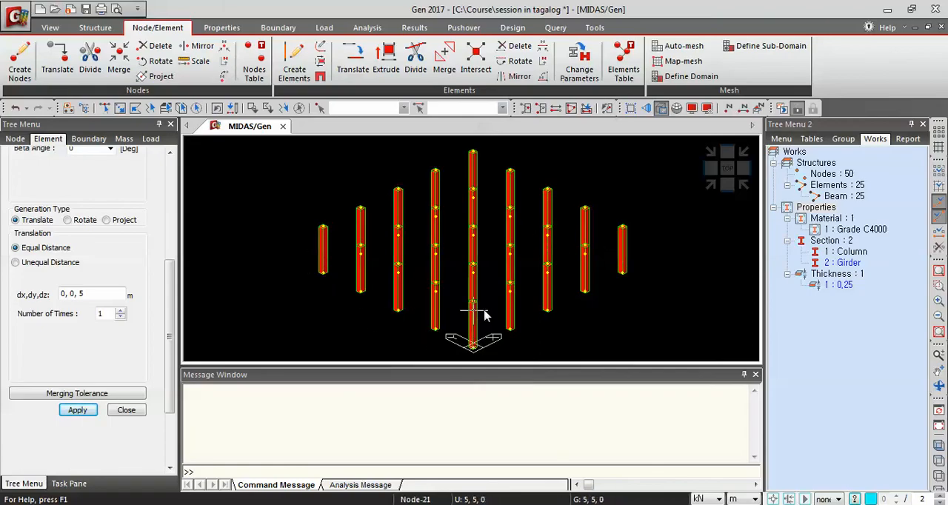
{"action": "left_click", "coordinate": [711, 173]}
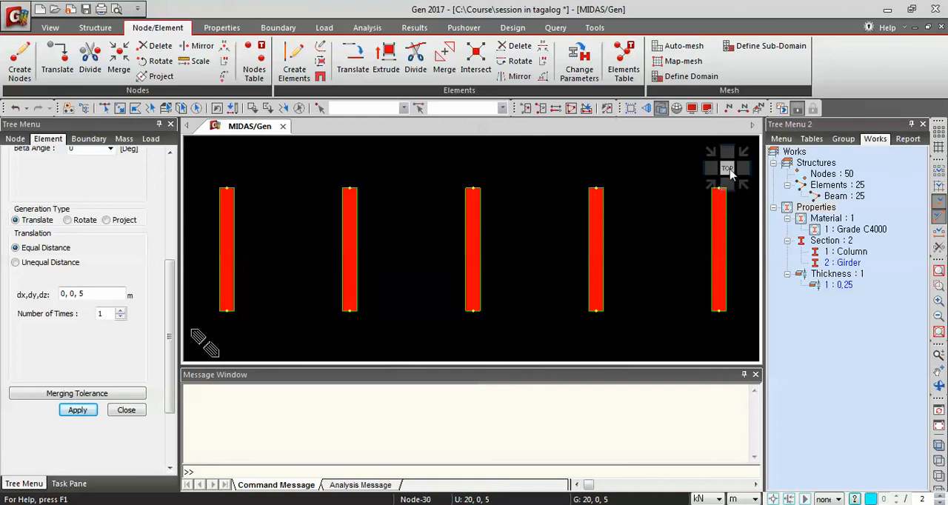
{"action": "left_click", "coordinate": [728, 169]}
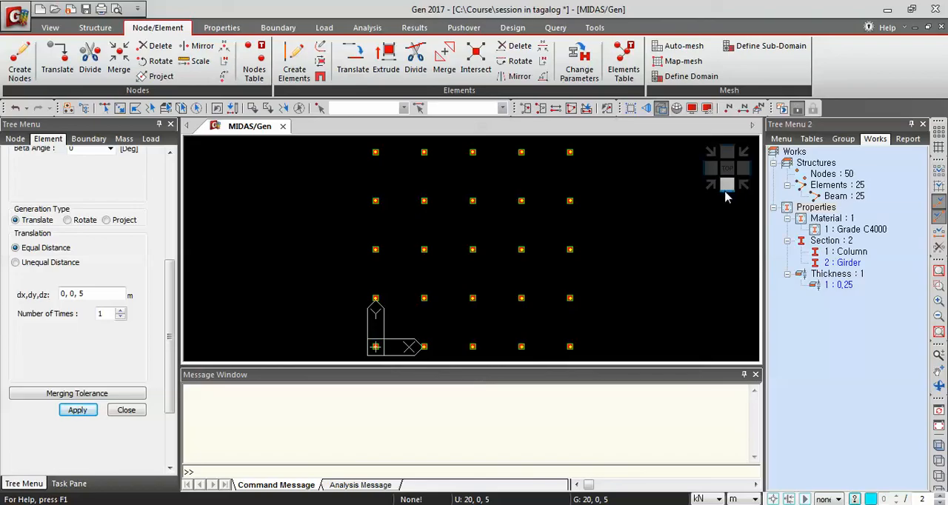
{"action": "left_click", "coordinate": [722, 193]}
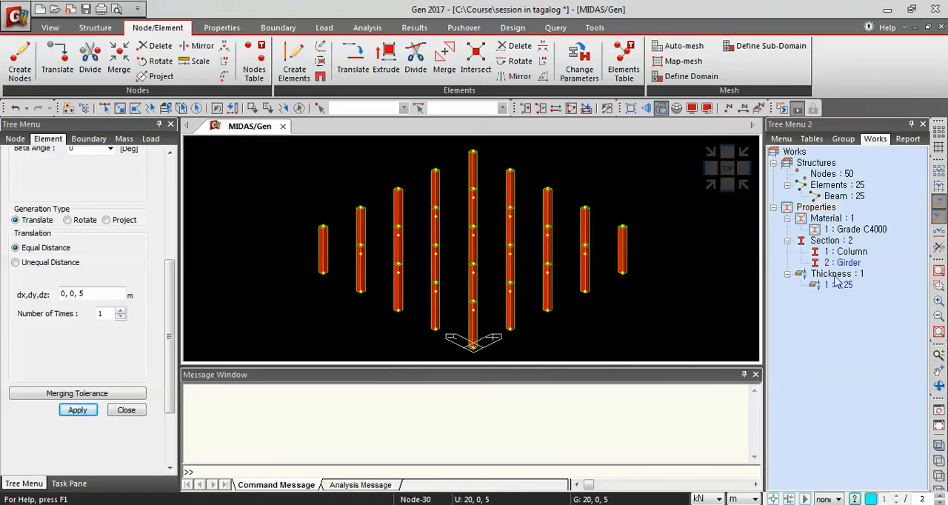
{"action": "left_click", "coordinate": [726, 191]}
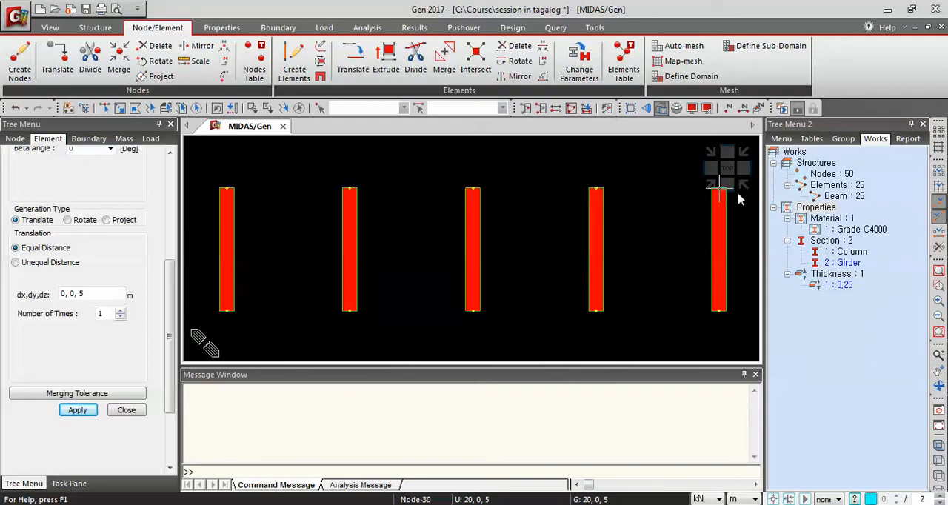
{"action": "left_click", "coordinate": [105, 108]}
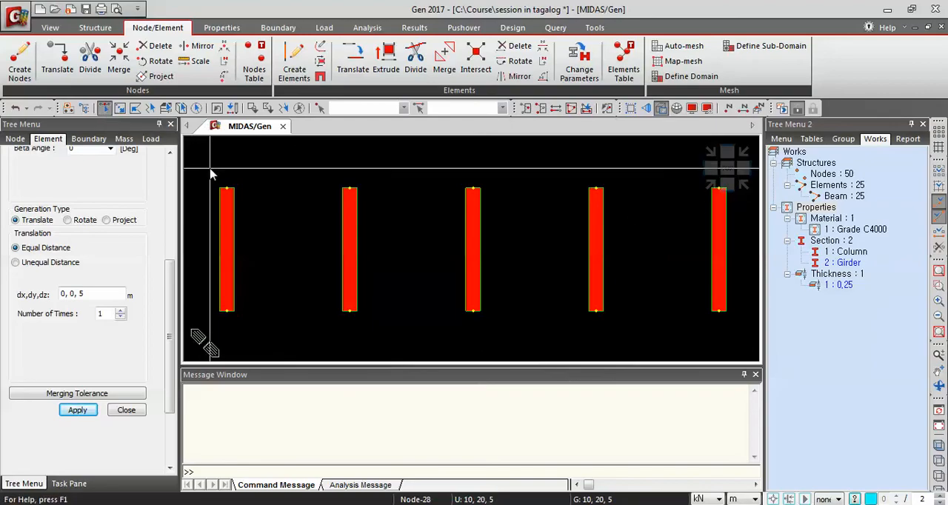
{"action": "left_click_drag", "start_coordinate": [212, 181], "coordinate": [255, 220]}
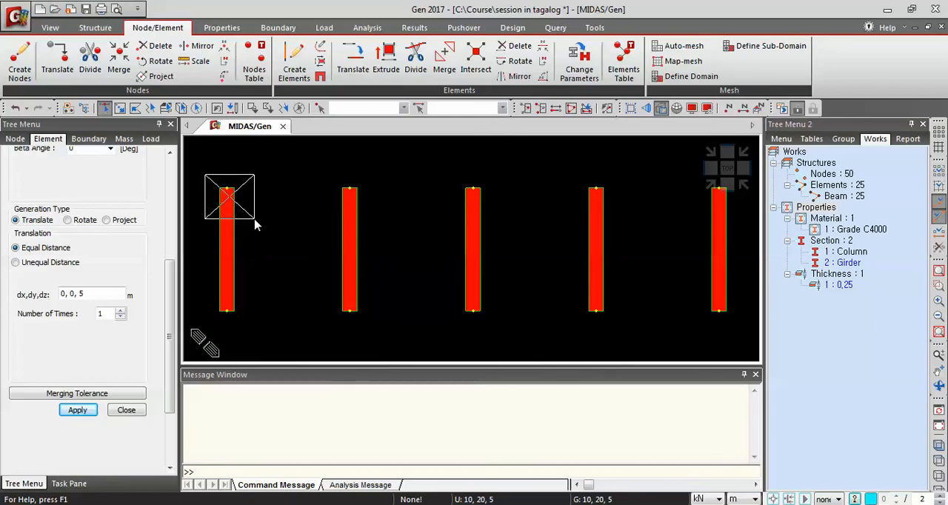
{"action": "left_click_drag", "start_coordinate": [254, 220], "coordinate": [255, 219]}
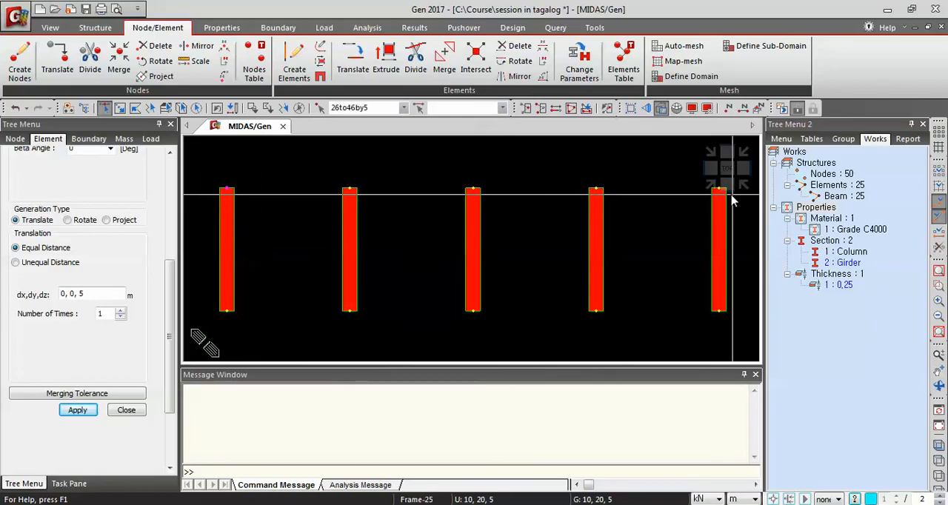
{"action": "left_click", "coordinate": [711, 185]}
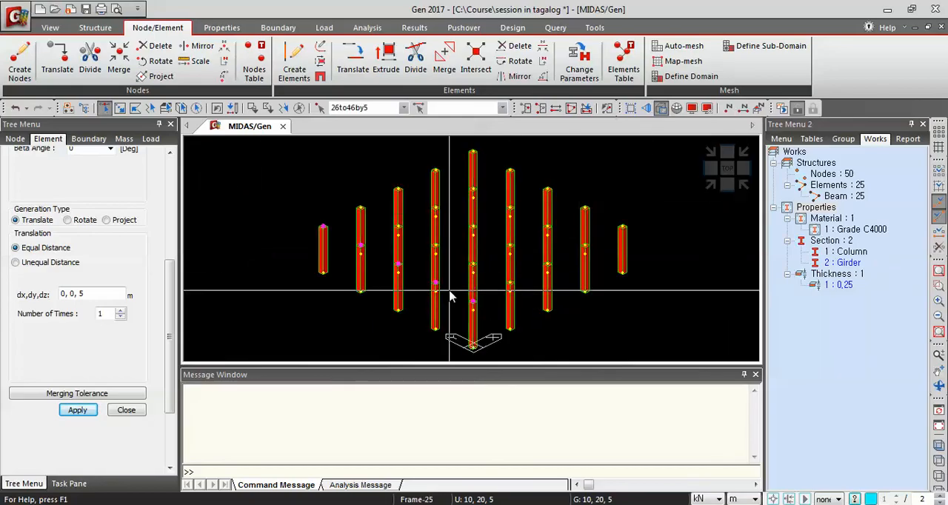
{"action": "left_click", "coordinate": [661, 108]}
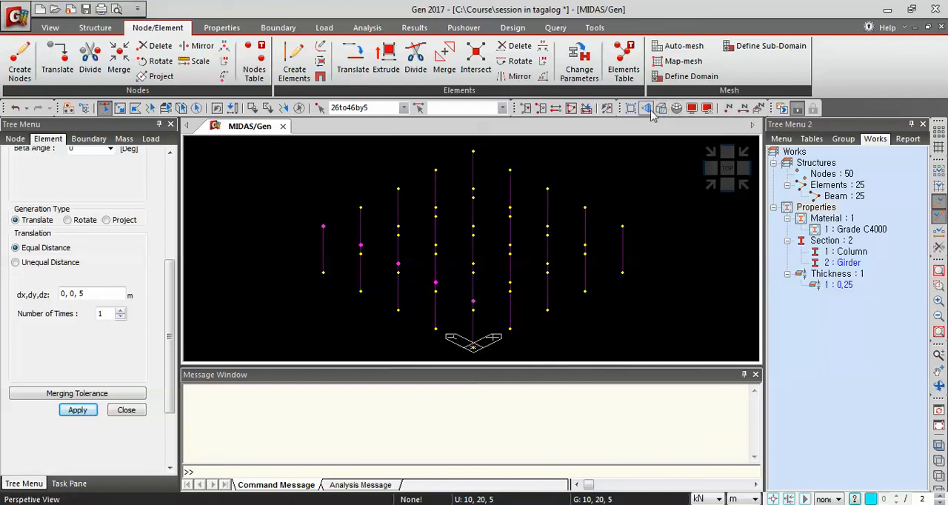
{"action": "left_click", "coordinate": [656, 109]}
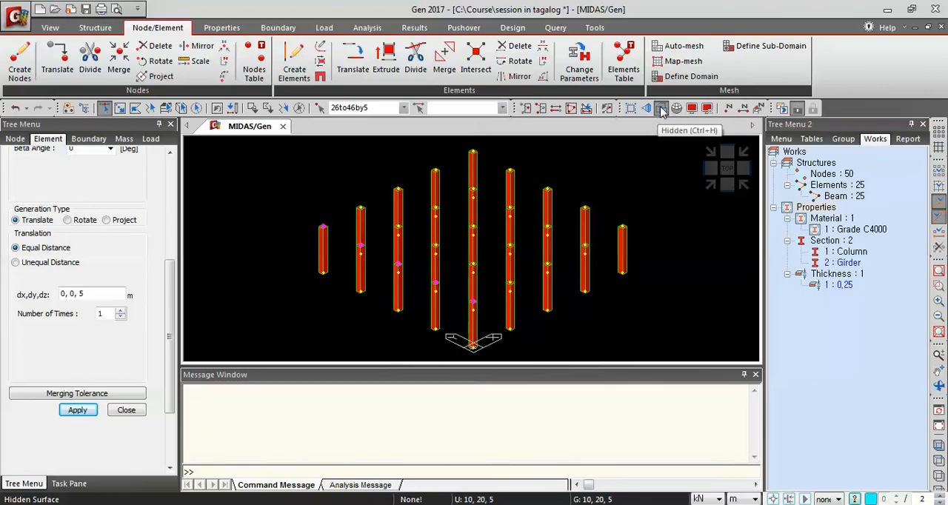
{"action": "left_click", "coordinate": [661, 110]}
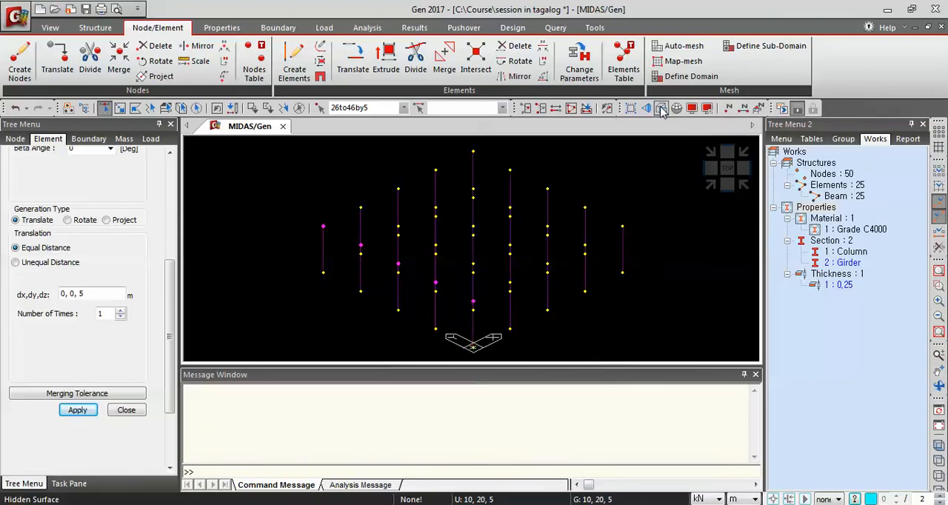
{"action": "left_click", "coordinate": [661, 109]}
{"action": "left_click", "coordinate": [661, 109]}
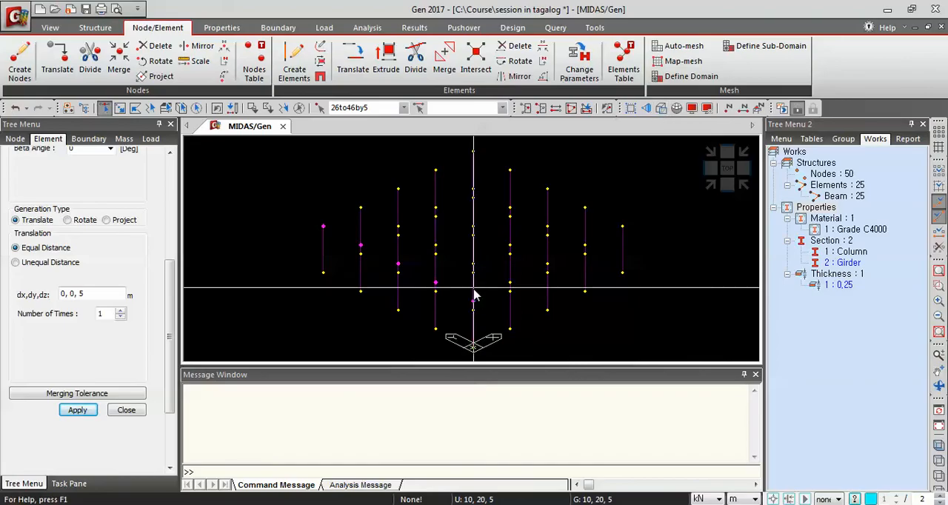
Extrude the selected nodes into Beam elements with the Girder section, translating 5, 0, 0 m four times
{"action": "middle_click_drag", "start_coordinate": [535, 313], "coordinate": [478, 287], "text": "ctrl"}
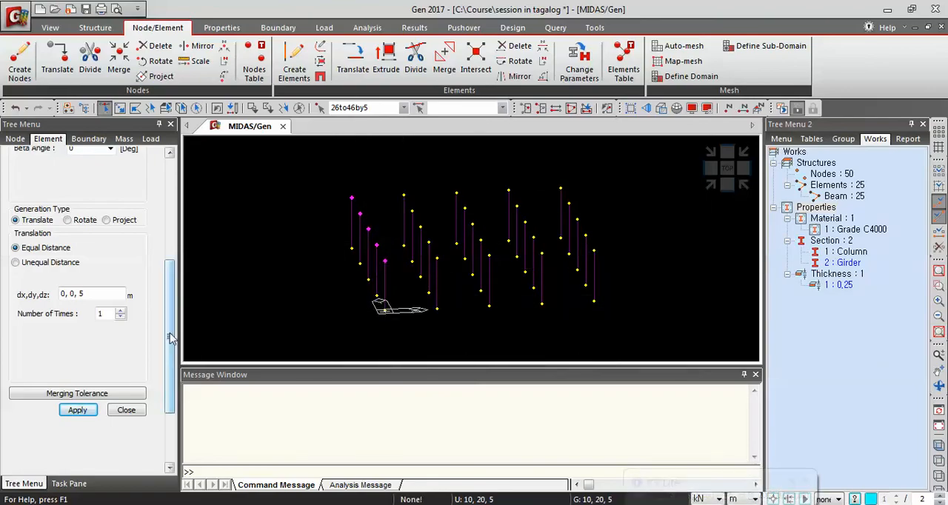
{"action": "left_click_drag", "start_coordinate": [170, 337], "coordinate": [178, 225]}
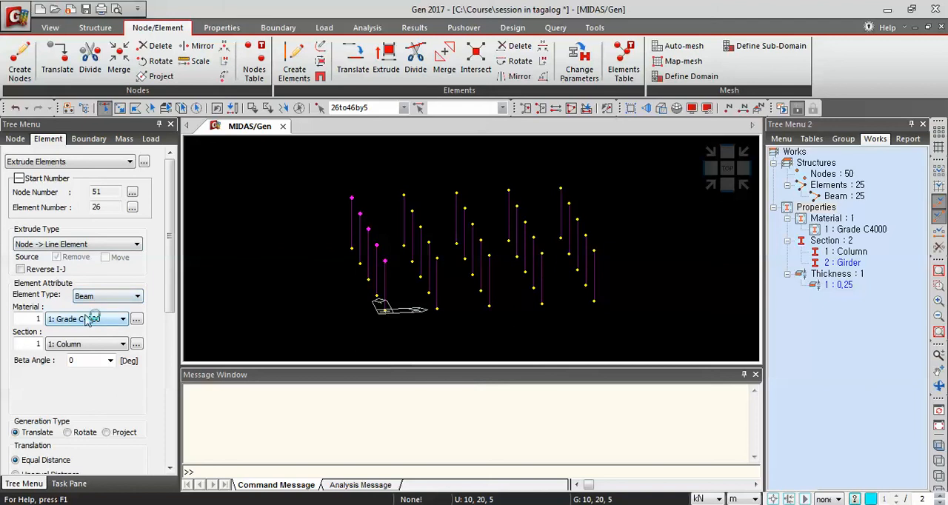
{"action": "left_click", "coordinate": [68, 345]}
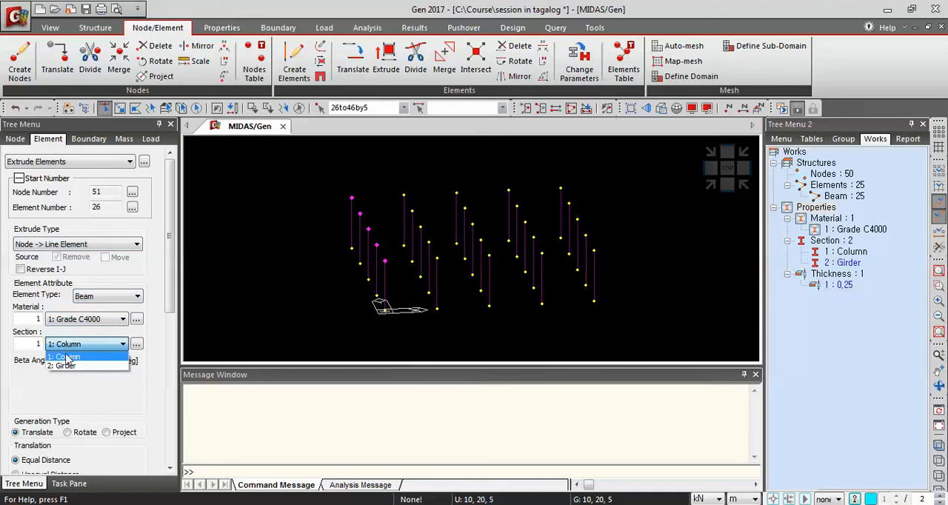
{"action": "left_click", "coordinate": [66, 366]}
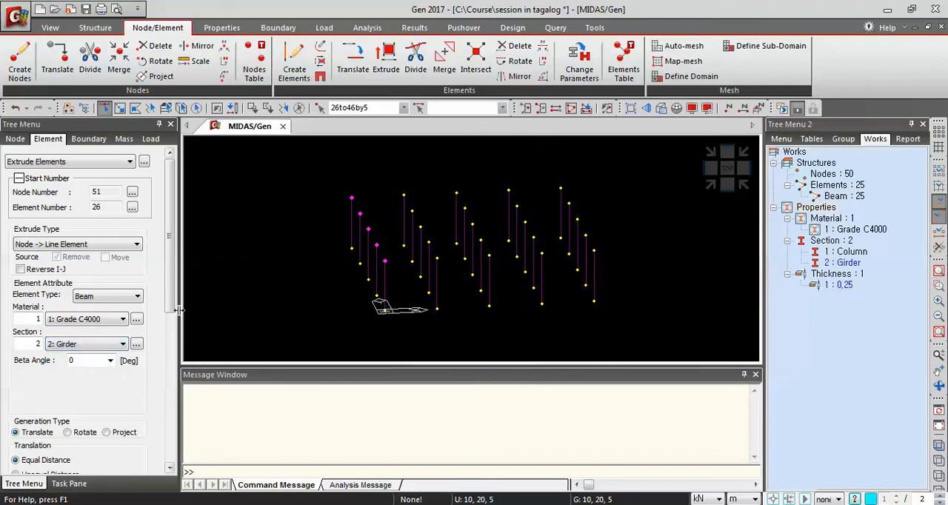
{"action": "left_click_drag", "start_coordinate": [171, 307], "coordinate": [171, 384]}
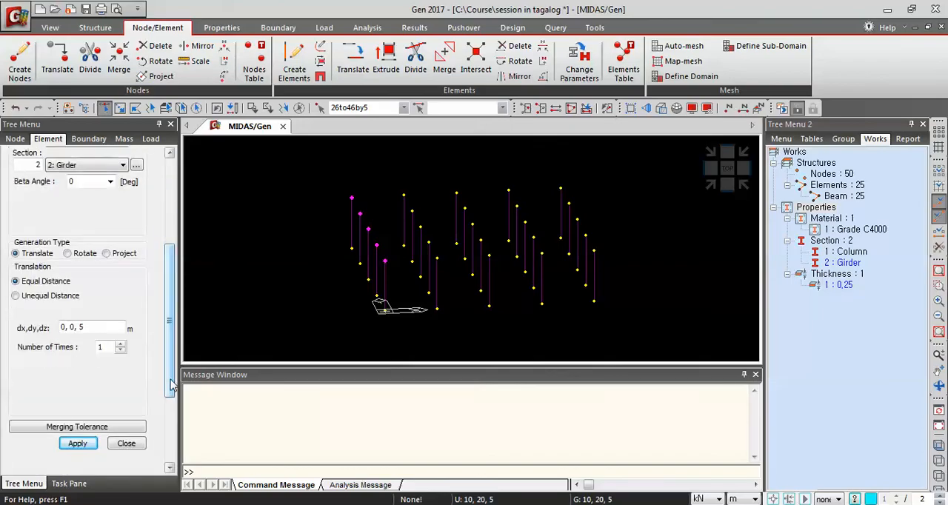
{"action": "left_click", "coordinate": [104, 328]}
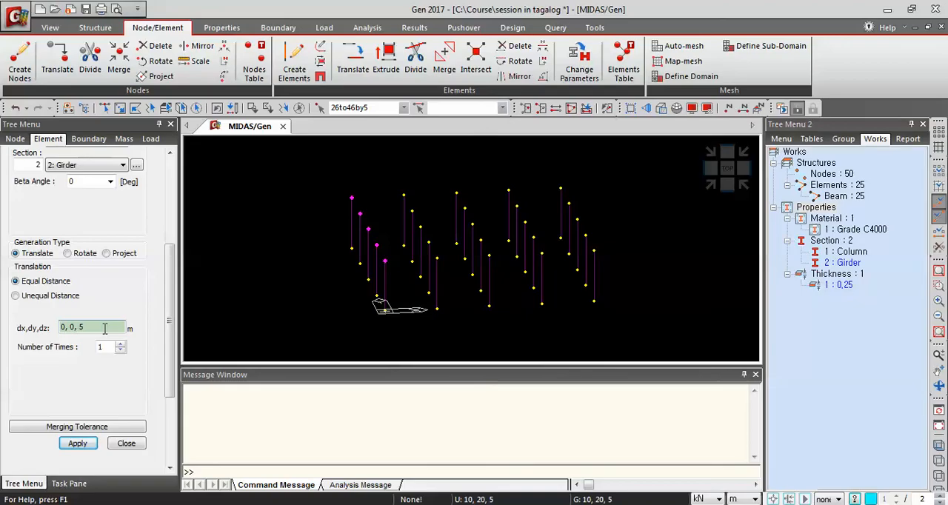
{"action": "left_click", "coordinate": [105, 328]}
{"action": "key", "text": "BackSpace"}
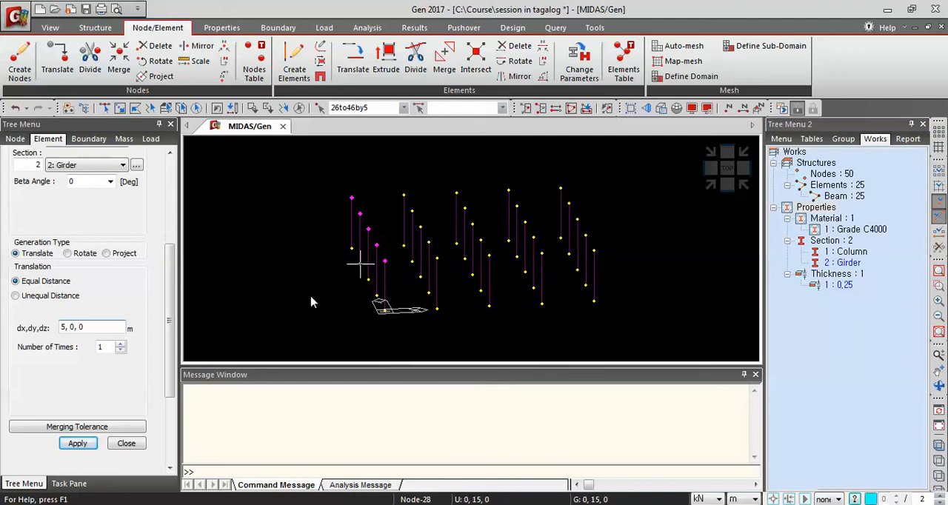
{"action": "type", "text": ","}
{"action": "left_click", "coordinate": [120, 344]}
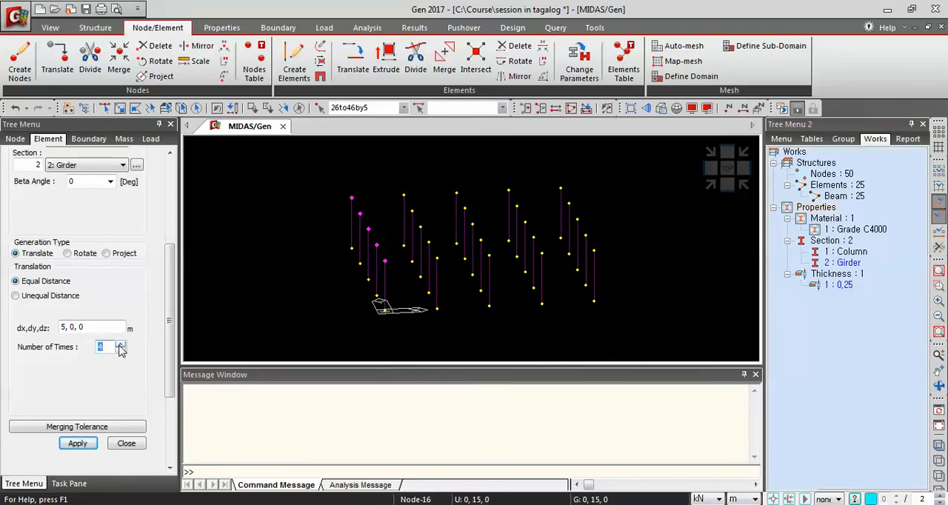
{"action": "left_click", "coordinate": [78, 444]}
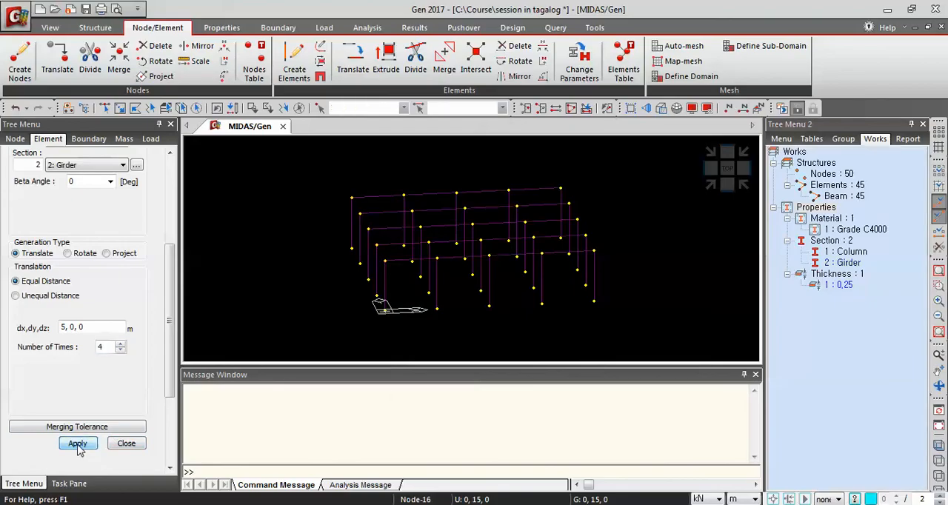
Change the Girder section's offset to Center-Center in its section properties
{"action": "left_click", "coordinate": [710, 184]}
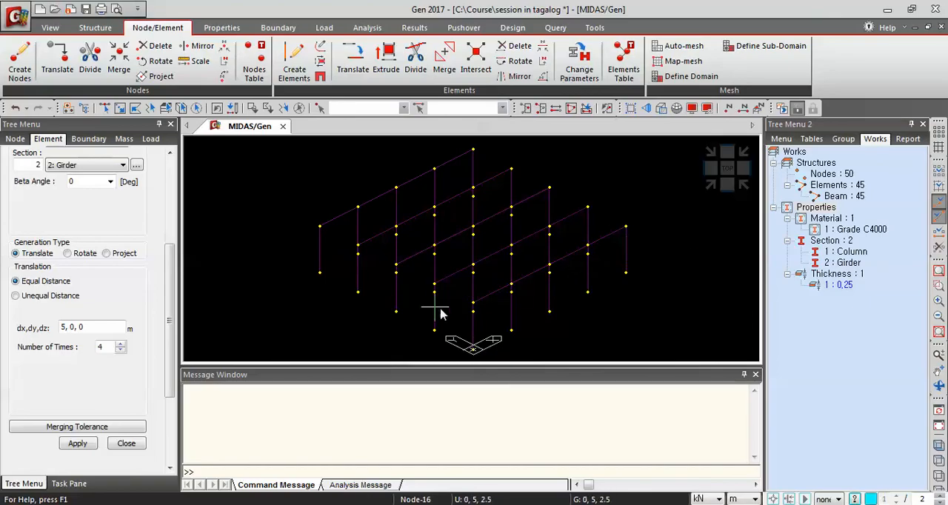
{"action": "left_click", "coordinate": [661, 111]}
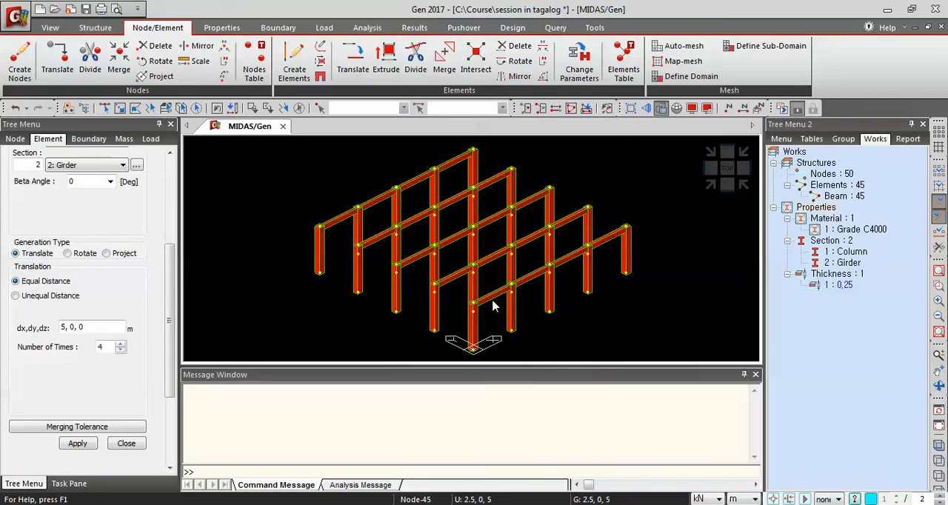
{"action": "scroll", "coordinate": [509, 306], "scroll_direction": "up", "scroll_amount": 2}
{"action": "scroll", "coordinate": [509, 306], "scroll_direction": "up", "scroll_amount": 3}
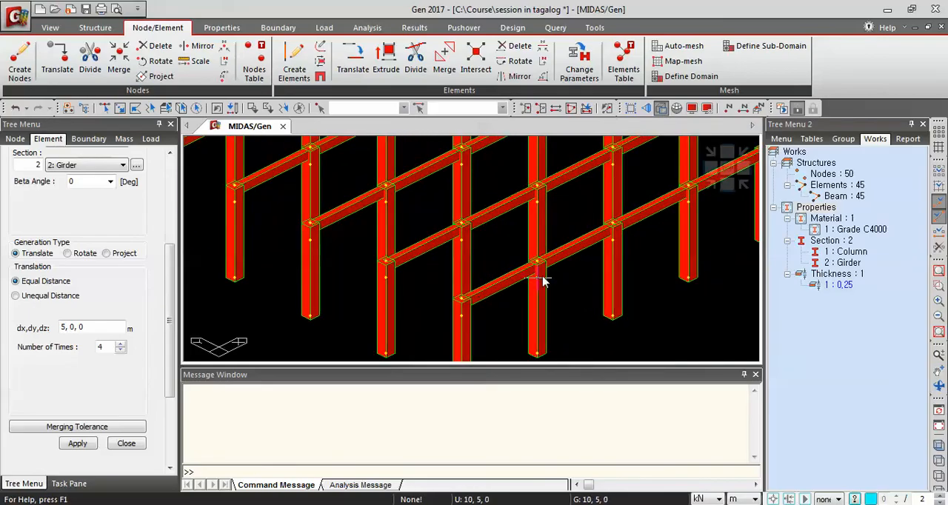
{"action": "middle_click_drag", "start_coordinate": [553, 287], "coordinate": [737, 234], "text": "shift"}
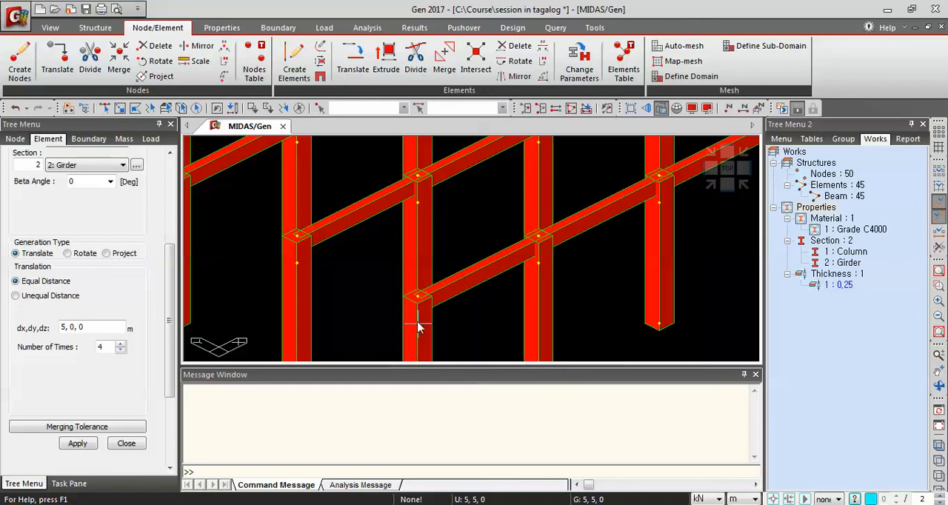
{"action": "mouse_move", "coordinate": [418, 328]}
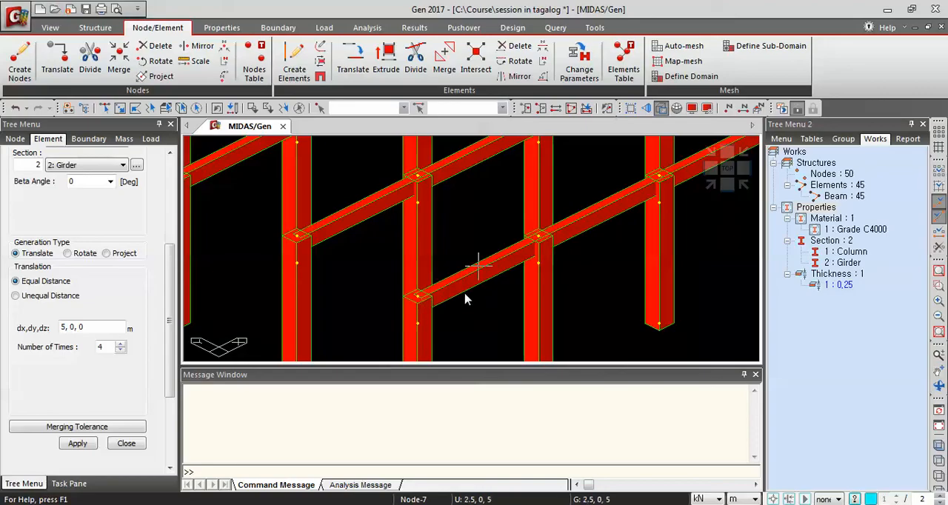
{"action": "left_click", "coordinate": [842, 267]}
{"action": "right_click", "coordinate": [842, 266]}
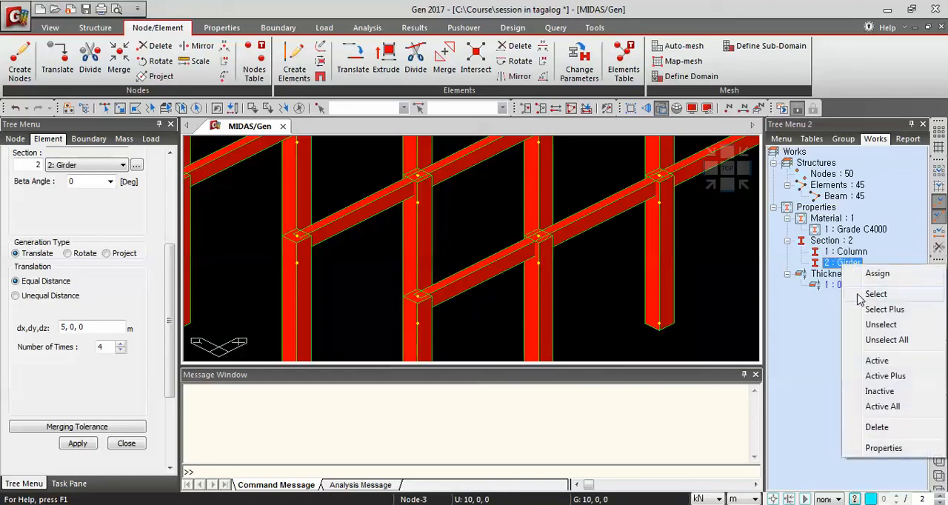
{"action": "left_click", "coordinate": [882, 448]}
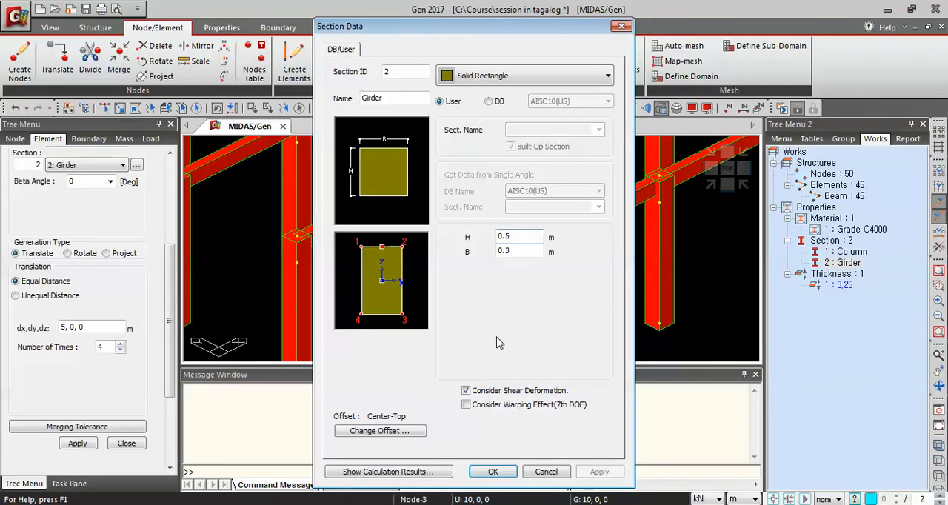
{"action": "left_click", "coordinate": [384, 431]}
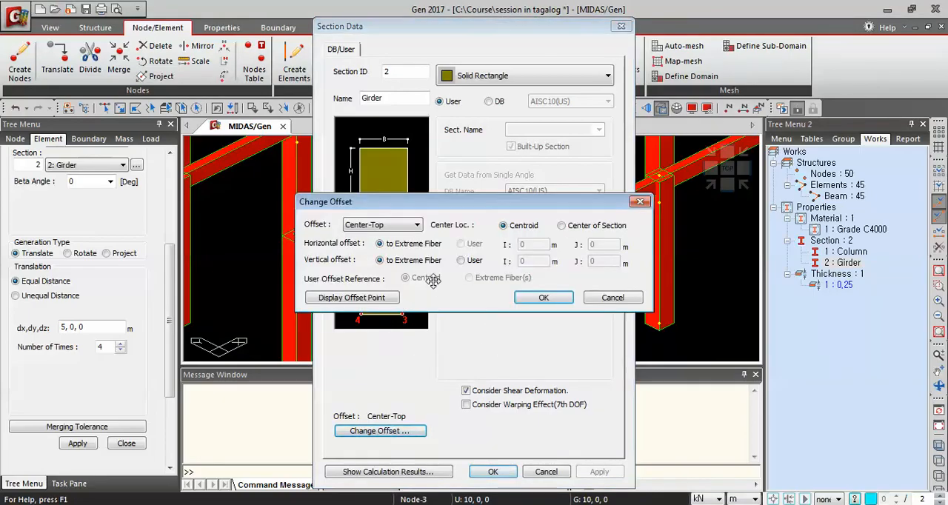
{"action": "left_click", "coordinate": [391, 225]}
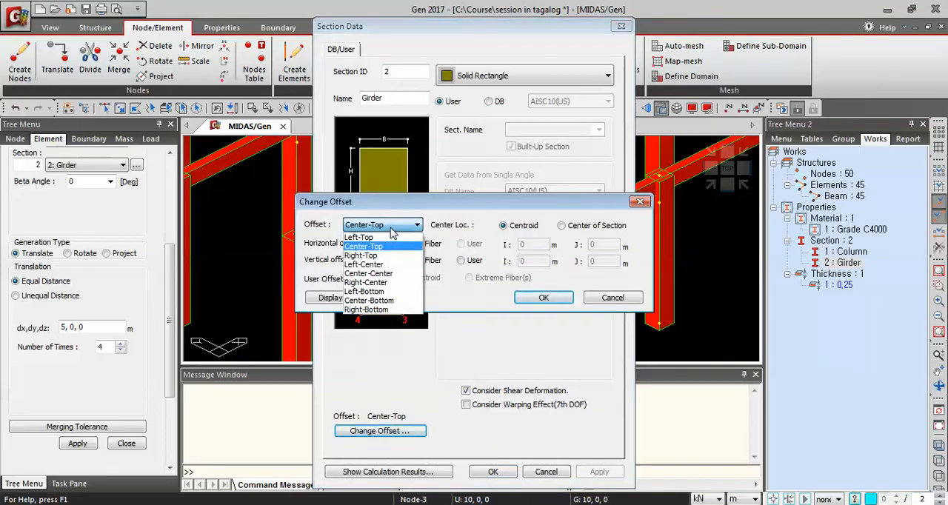
{"action": "left_click", "coordinate": [375, 274]}
{"action": "left_click", "coordinate": [543, 297]}
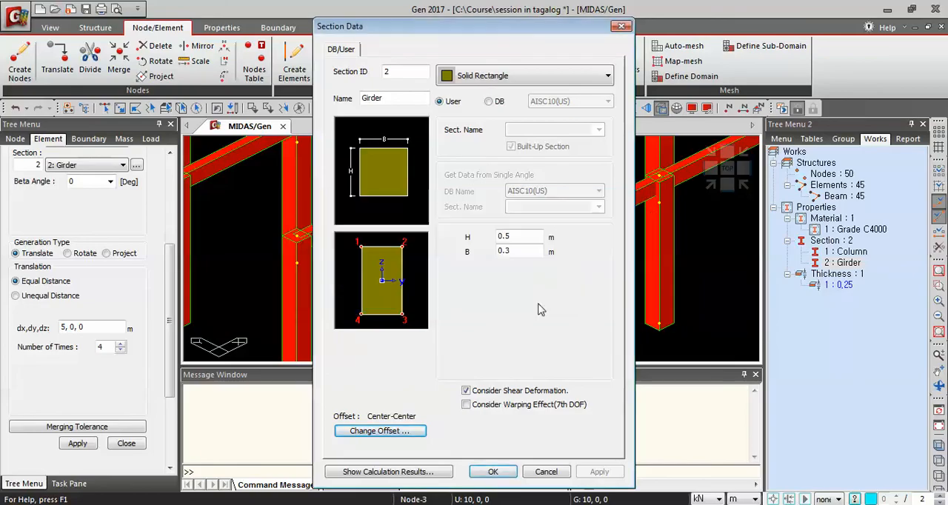
{"action": "left_click", "coordinate": [492, 471]}
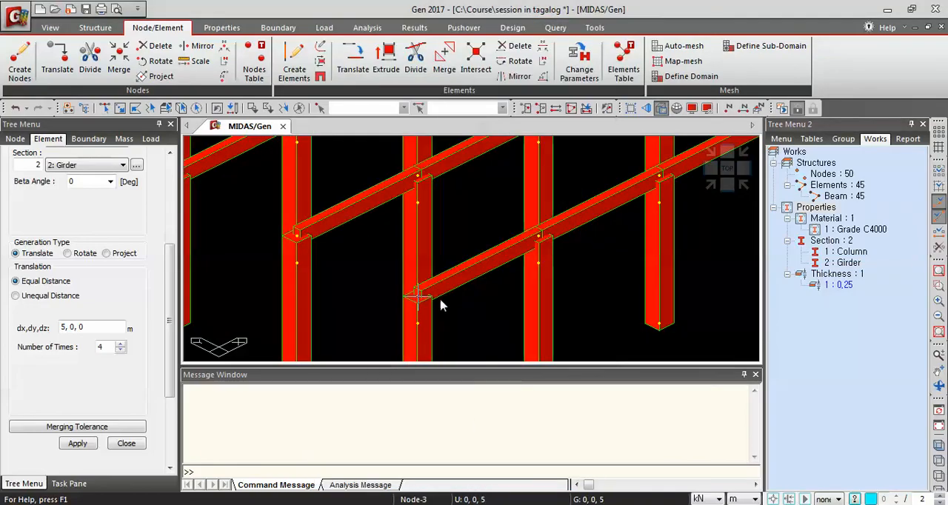
Set the Girder section's offset back to Center-Top in its section properties
{"action": "scroll", "coordinate": [440, 304], "scroll_direction": "down", "scroll_amount": 4}
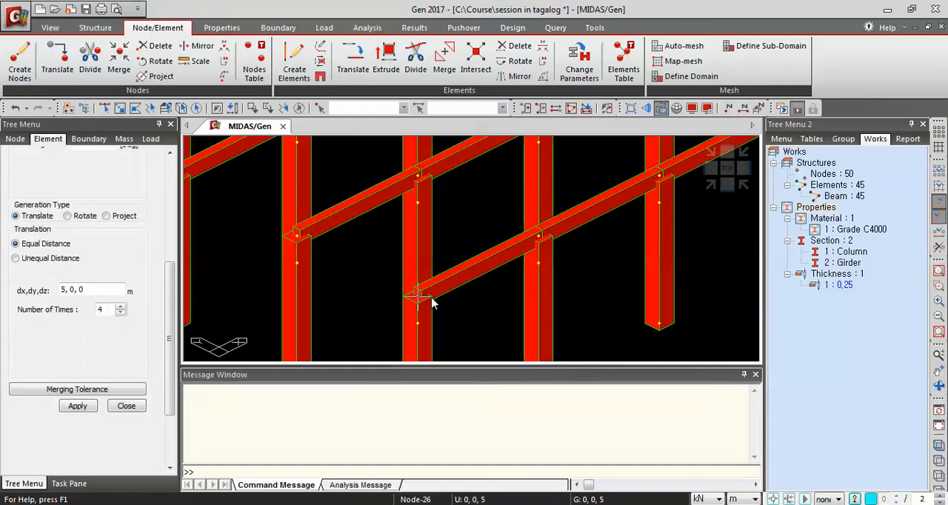
{"action": "left_click", "coordinate": [460, 305]}
{"action": "scroll", "coordinate": [460, 305], "scroll_direction": "up", "scroll_amount": 1}
{"action": "scroll", "coordinate": [460, 305], "scroll_direction": "up", "scroll_amount": 4}
{"action": "scroll", "coordinate": [527, 263], "scroll_direction": "down", "scroll_amount": 3}
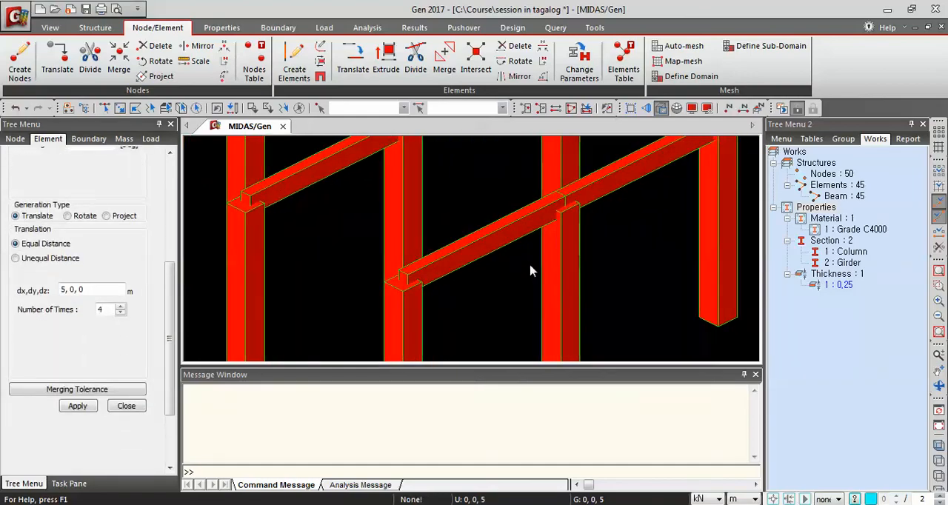
{"action": "right_click", "coordinate": [844, 263]}
{"action": "left_click", "coordinate": [886, 449]}
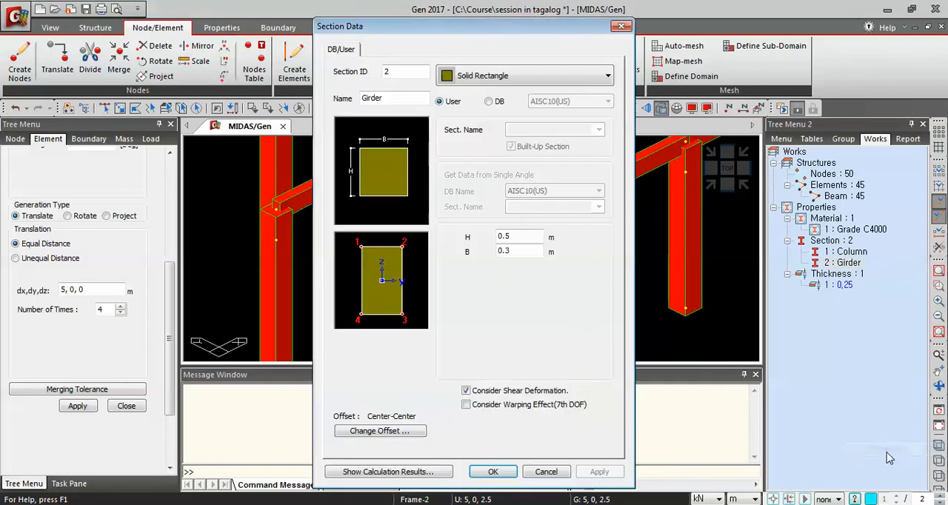
{"action": "left_click", "coordinate": [379, 431]}
{"action": "left_click", "coordinate": [414, 225]}
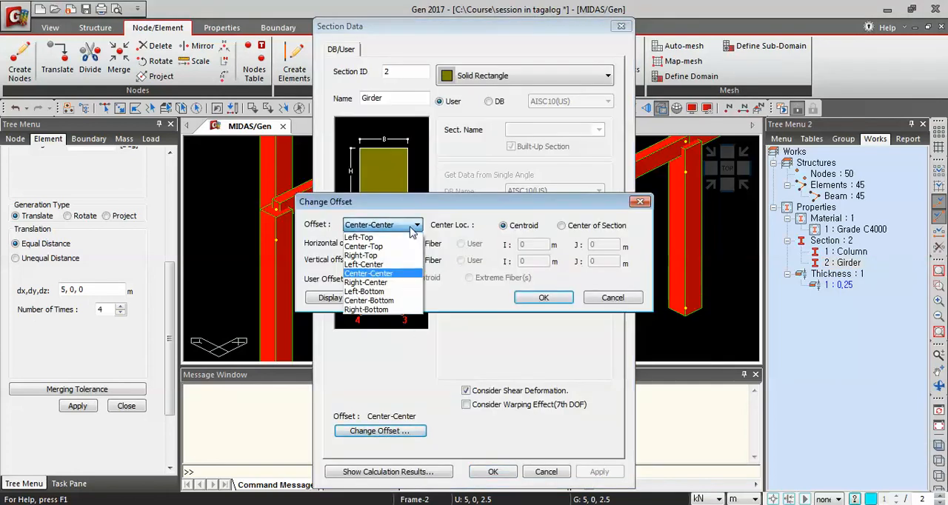
{"action": "left_click", "coordinate": [373, 246]}
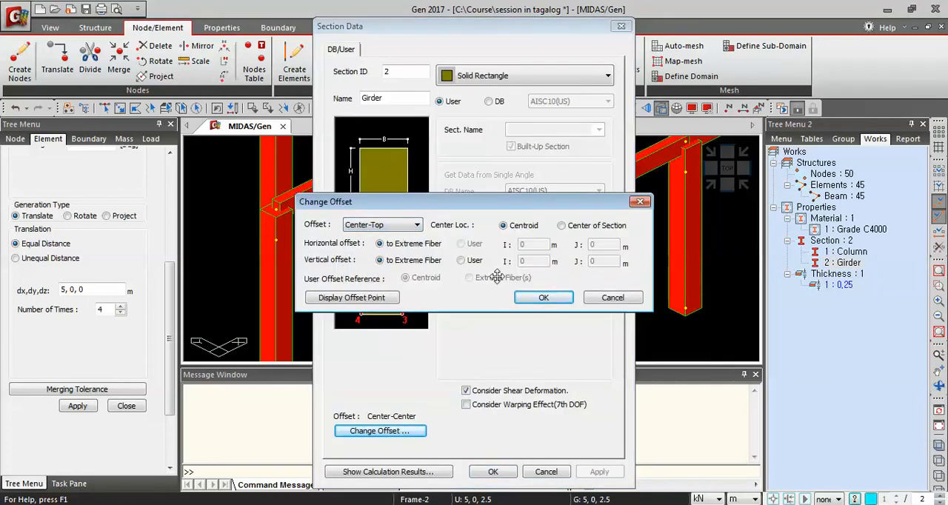
{"action": "left_click", "coordinate": [543, 297]}
{"action": "left_click", "coordinate": [492, 471]}
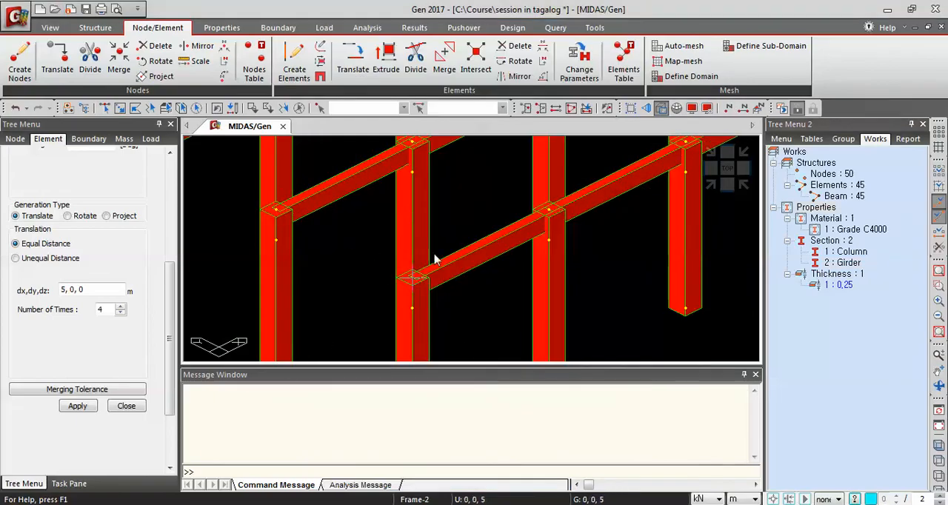
Select the top nodes and girder elements of one frame line with a window from an elevation view
{"action": "left_click", "coordinate": [711, 186]}
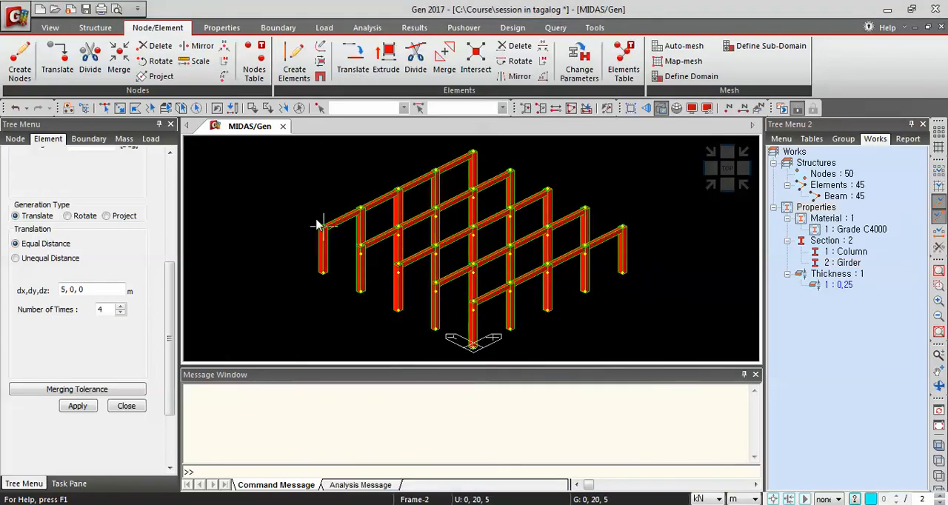
{"action": "left_click", "coordinate": [713, 174]}
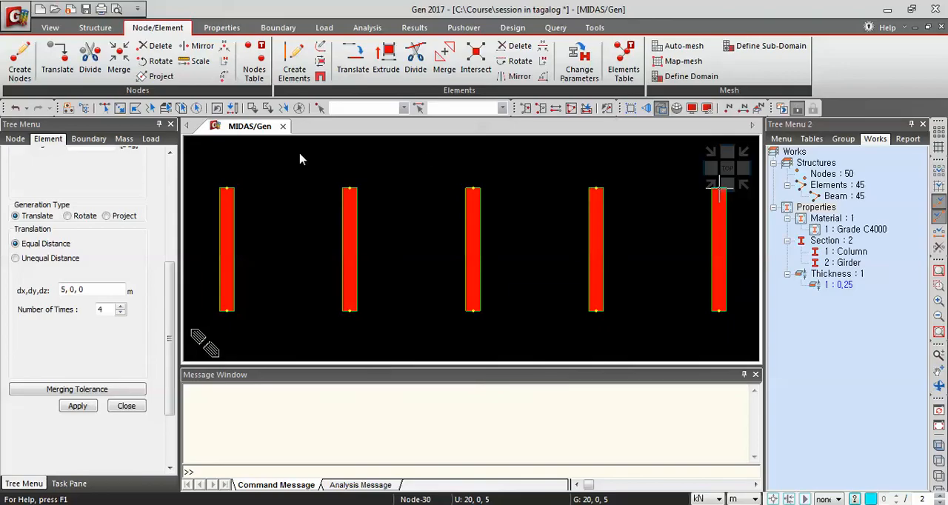
{"action": "left_click", "coordinate": [104, 108]}
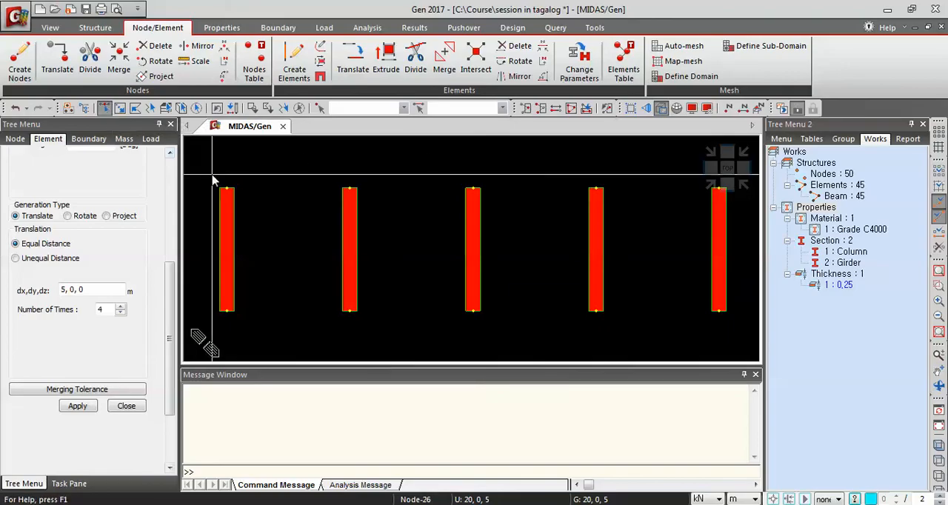
{"action": "left_click_drag", "start_coordinate": [211, 177], "coordinate": [254, 214]}
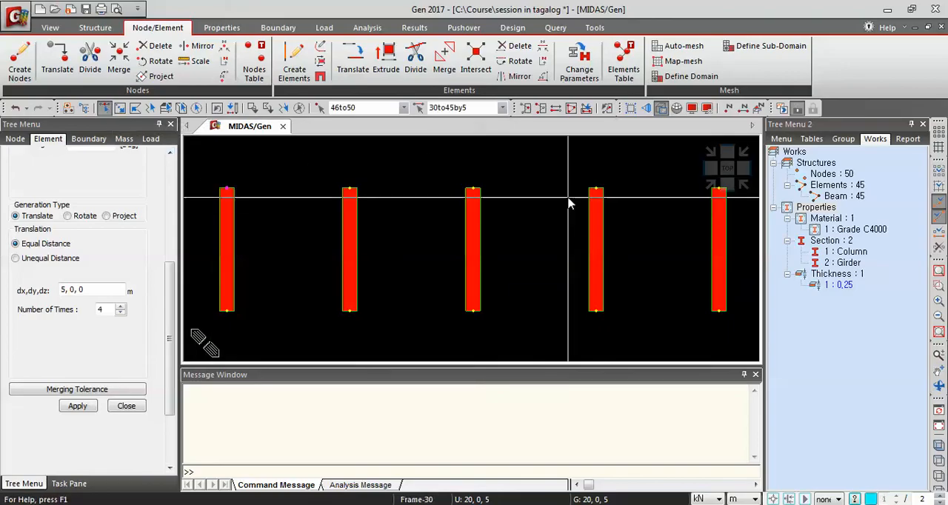
{"action": "left_click", "coordinate": [709, 185]}
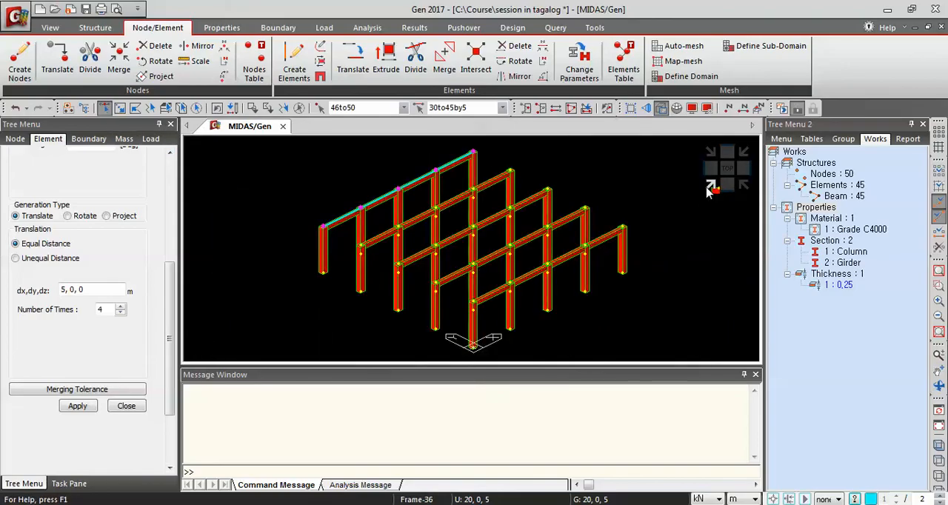
Extrude the selected nodes into Girder beam elements, translating 0, -5, 0 m four times
{"action": "left_click", "coordinate": [661, 109]}
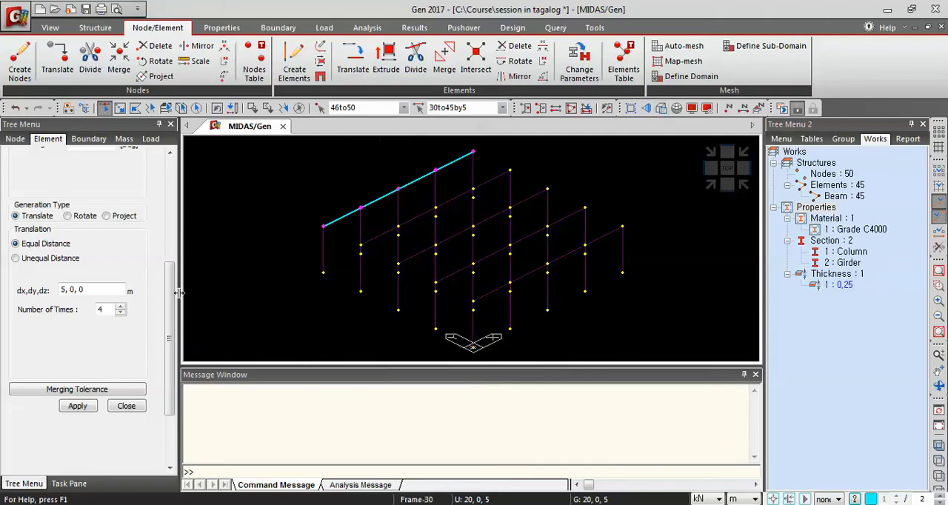
{"action": "left_click_drag", "start_coordinate": [172, 316], "coordinate": [175, 206]}
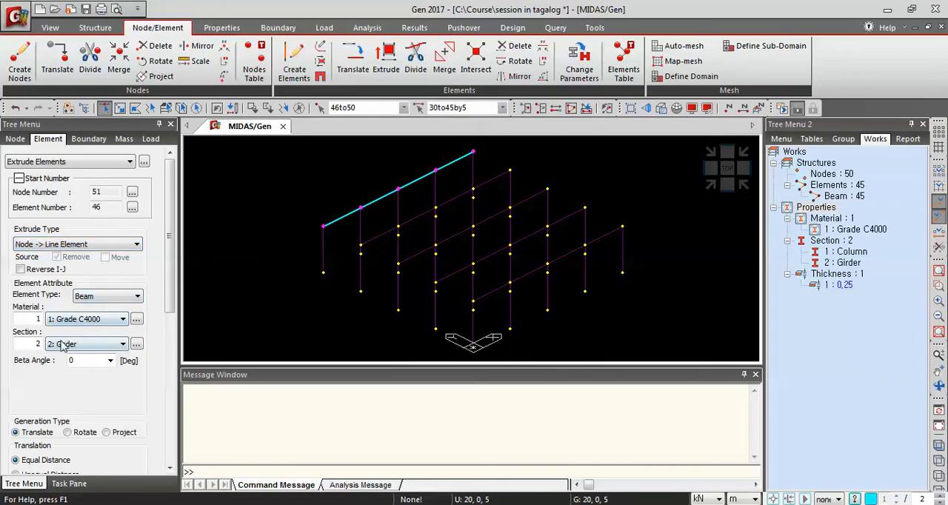
{"action": "left_click_drag", "start_coordinate": [170, 280], "coordinate": [171, 384]}
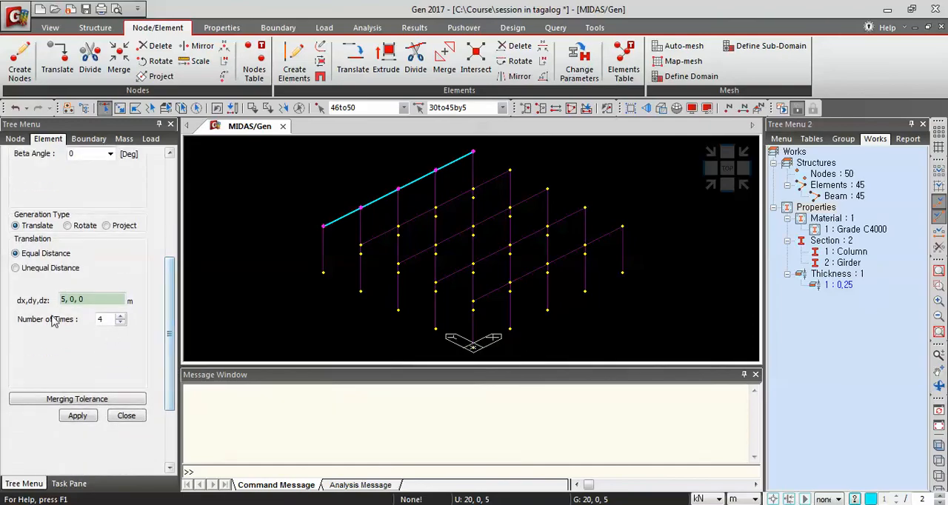
{"action": "left_click", "coordinate": [64, 298]}
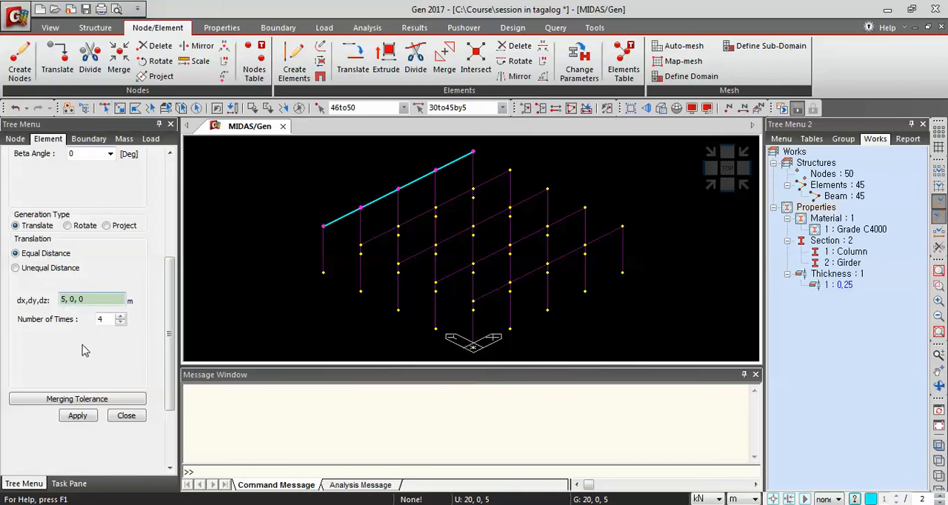
{"action": "key", "text": "BackSpace"}
{"action": "type", "text": "0"}
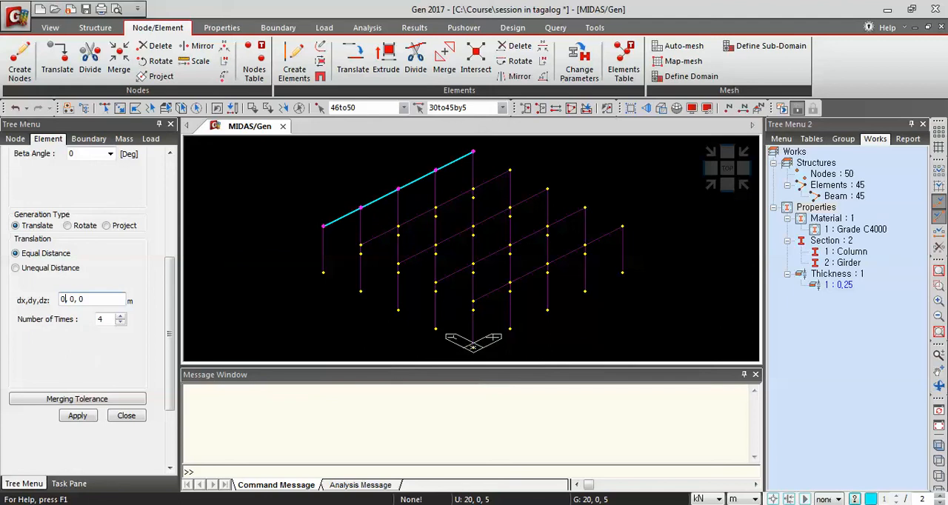
{"action": "left_click", "coordinate": [75, 300]}
{"action": "key", "text": "BackSpace"}
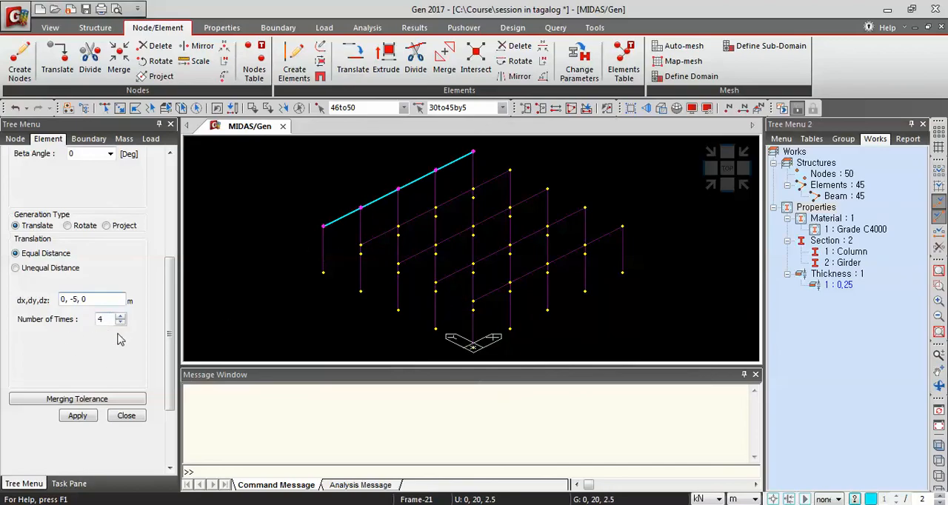
{"action": "left_click", "coordinate": [77, 415]}
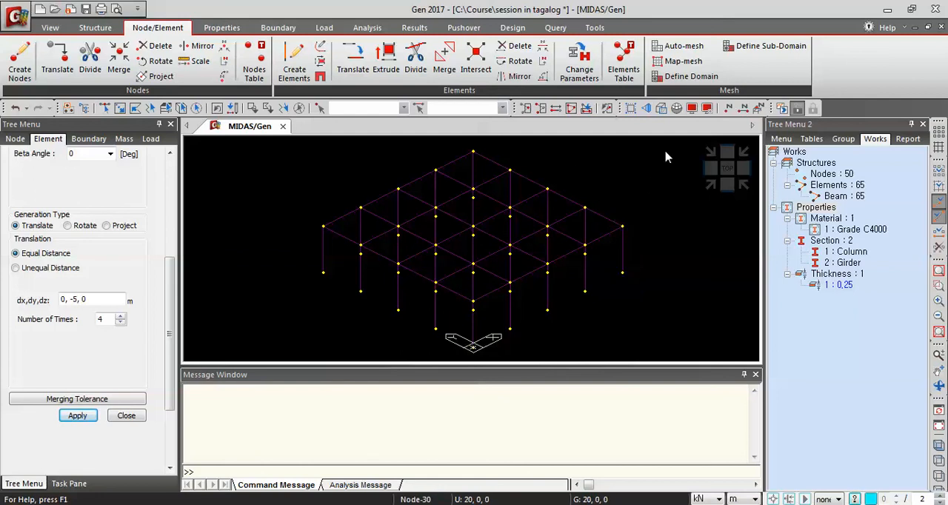
Activate only the elements and nodes of the central bays, window-selected from the top view
{"action": "left_click", "coordinate": [661, 109]}
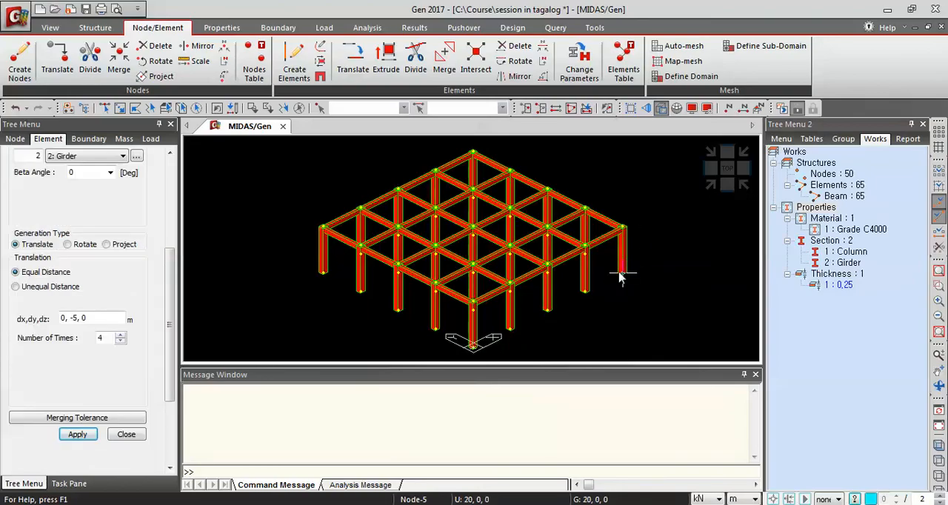
{"action": "scroll", "coordinate": [605, 275], "scroll_direction": "up", "scroll_amount": 5}
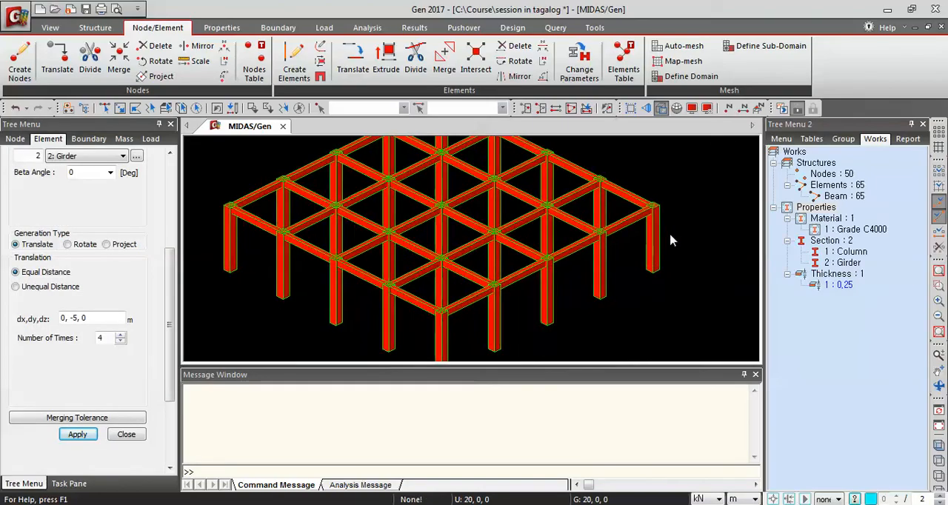
{"action": "scroll", "coordinate": [688, 262], "scroll_direction": "down", "scroll_amount": 3}
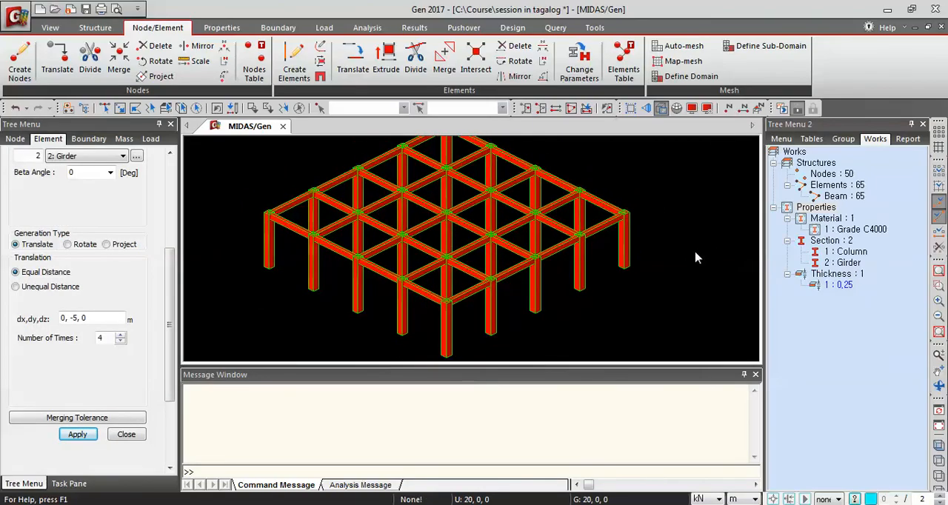
{"action": "middle_click_drag", "start_coordinate": [662, 188], "coordinate": [667, 218]}
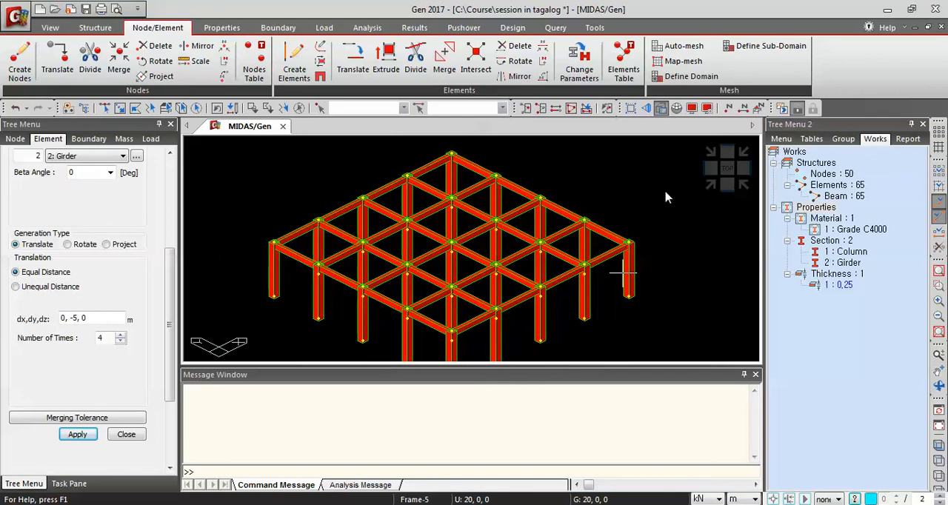
{"action": "mouse_move", "coordinate": [623, 274]}
{"action": "left_click", "coordinate": [709, 196]}
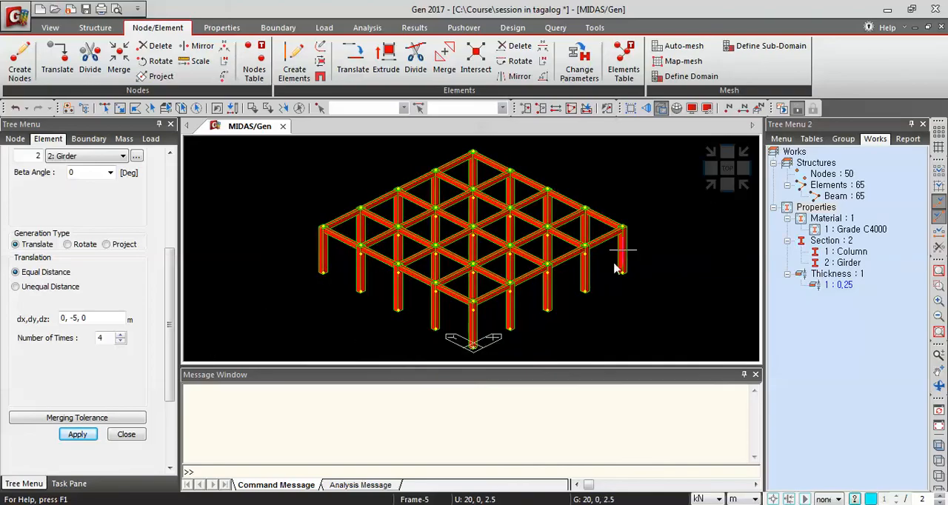
{"action": "left_click", "coordinate": [727, 170]}
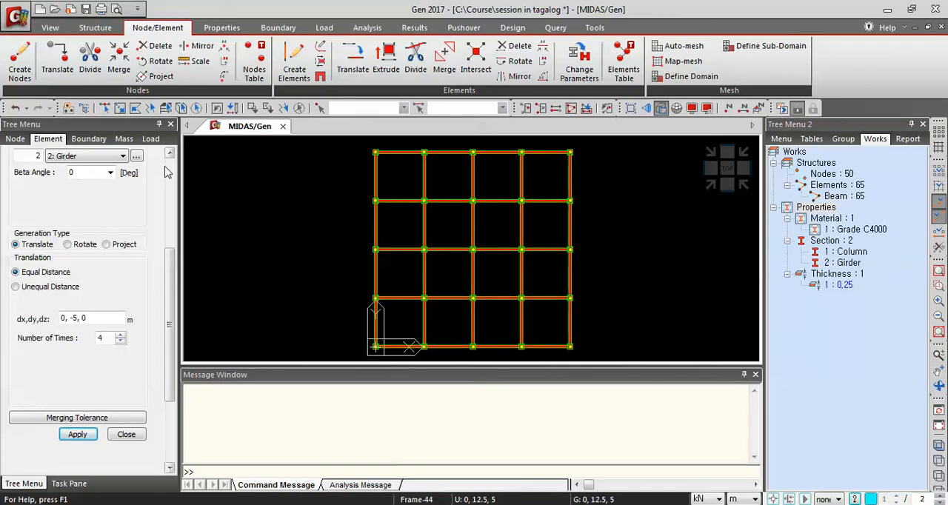
{"action": "left_click", "coordinate": [104, 108]}
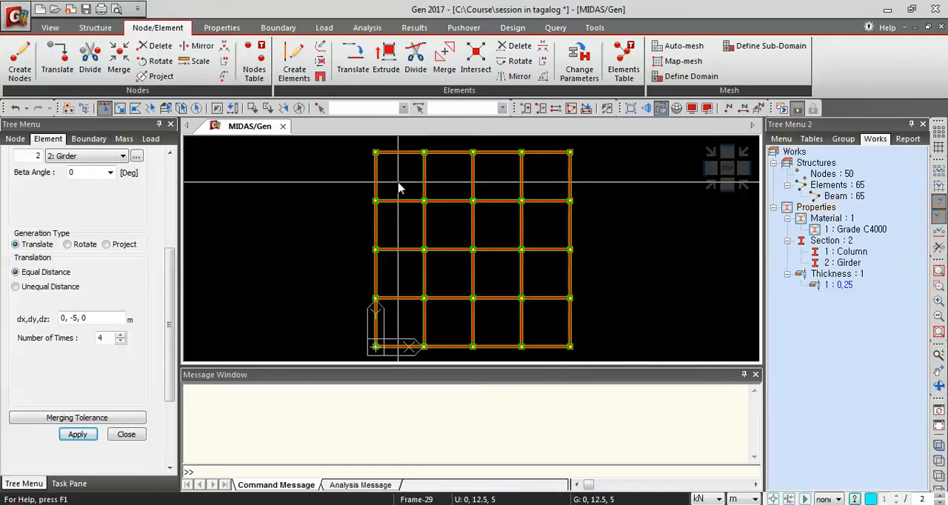
{"action": "mouse_move", "coordinate": [400, 190]}
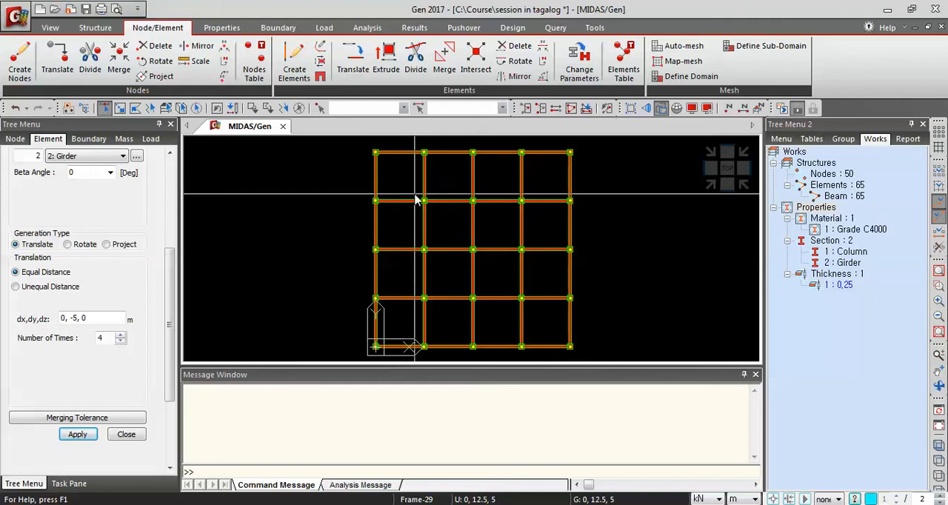
{"action": "left_click_drag", "start_coordinate": [413, 195], "coordinate": [539, 271]}
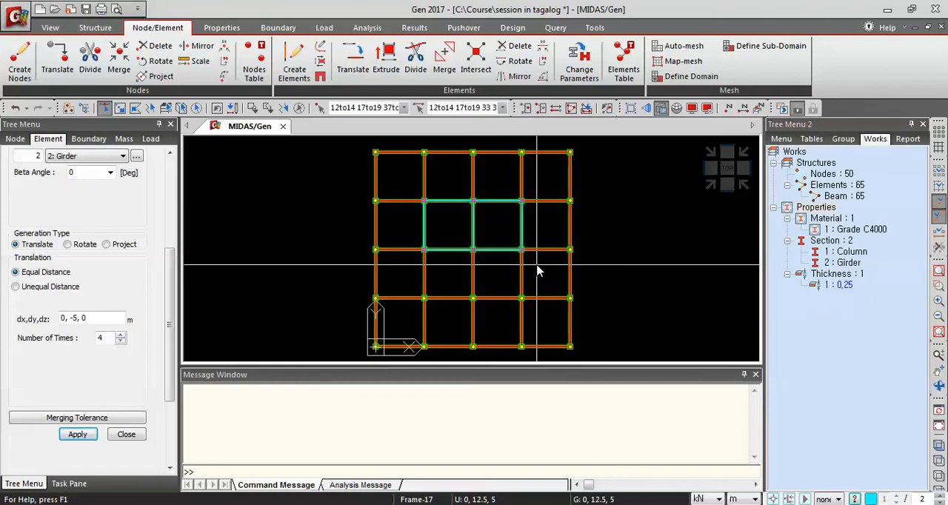
{"action": "left_click", "coordinate": [661, 108]}
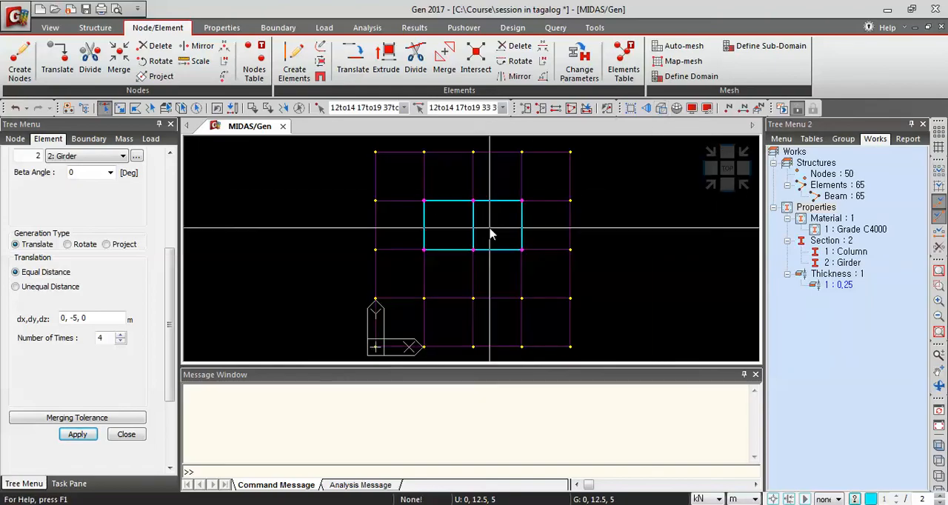
{"action": "left_click", "coordinate": [709, 185]}
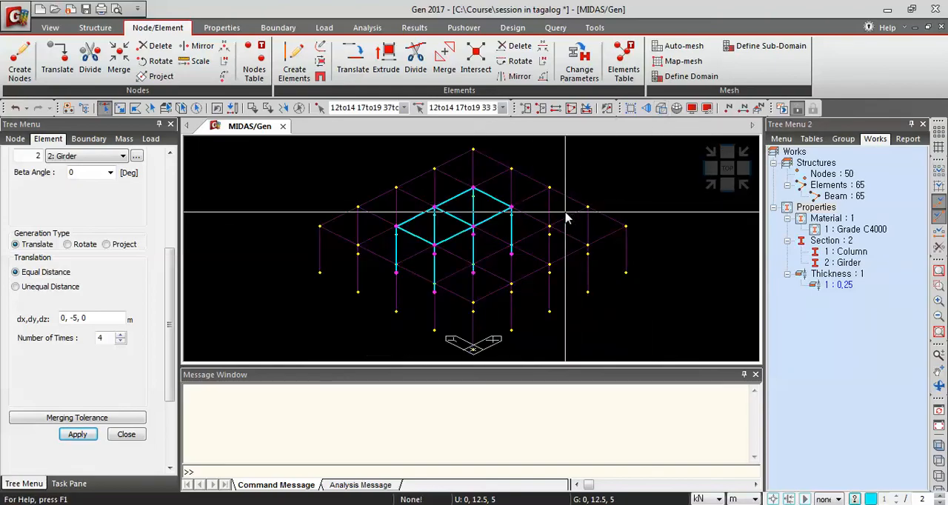
{"action": "left_click", "coordinate": [525, 109]}
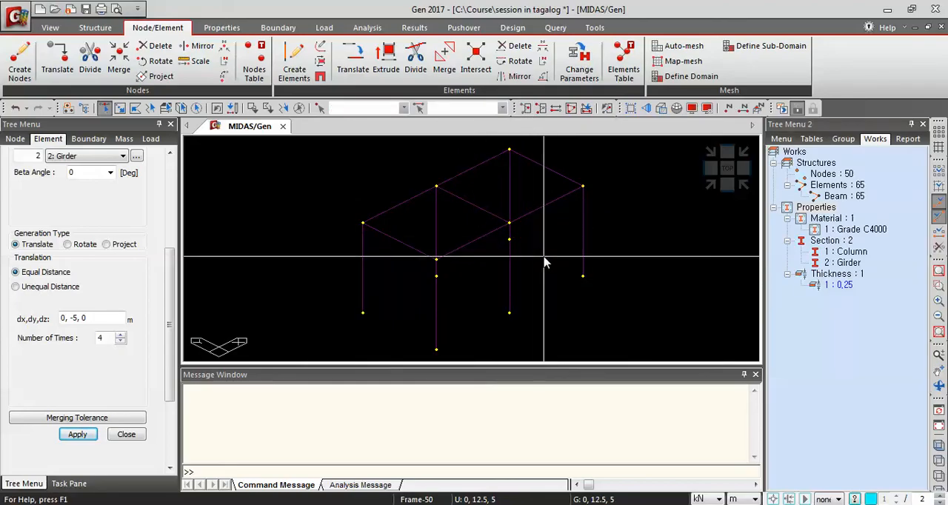
{"action": "mouse_move", "coordinate": [543, 256]}
{"action": "middle_mouse_down"}
{"action": "mouse_move", "coordinate": [514, 261]}
{"action": "mouse_move", "coordinate": [531, 257]}
{"action": "middle_mouse_up"}
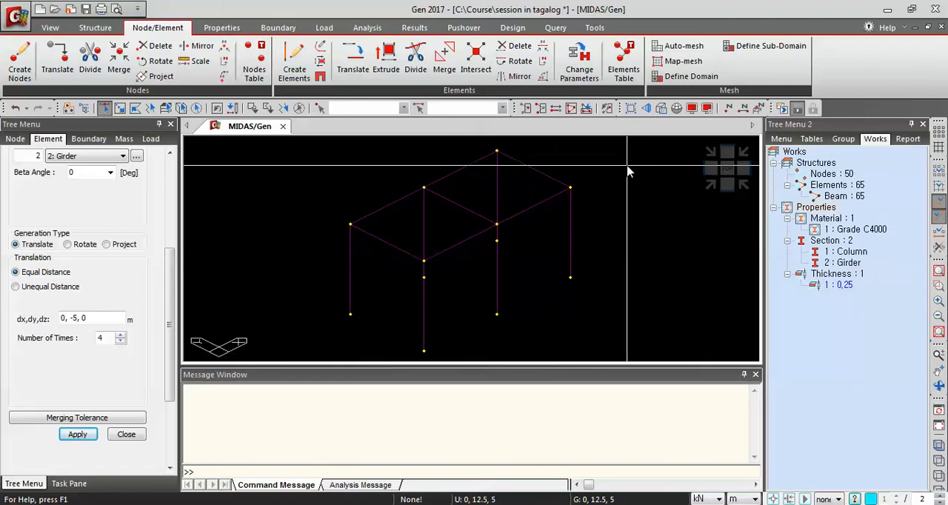
{"action": "left_click", "coordinate": [661, 109]}
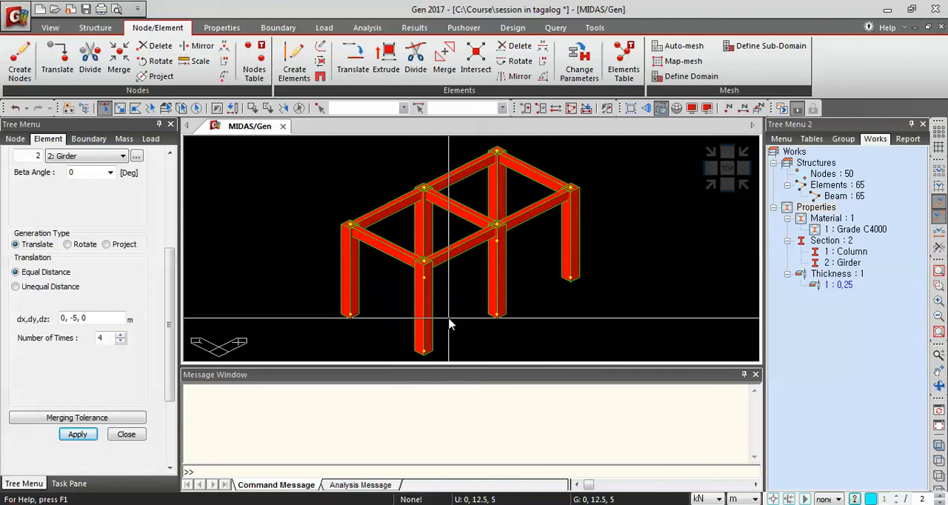
Set up Extrude as Line Elem. -> Planar Elem. with Wall element type, translating 0, 0, -5 m once
{"action": "scroll", "coordinate": [170, 325], "scroll_direction": "up", "scroll_amount": 5}
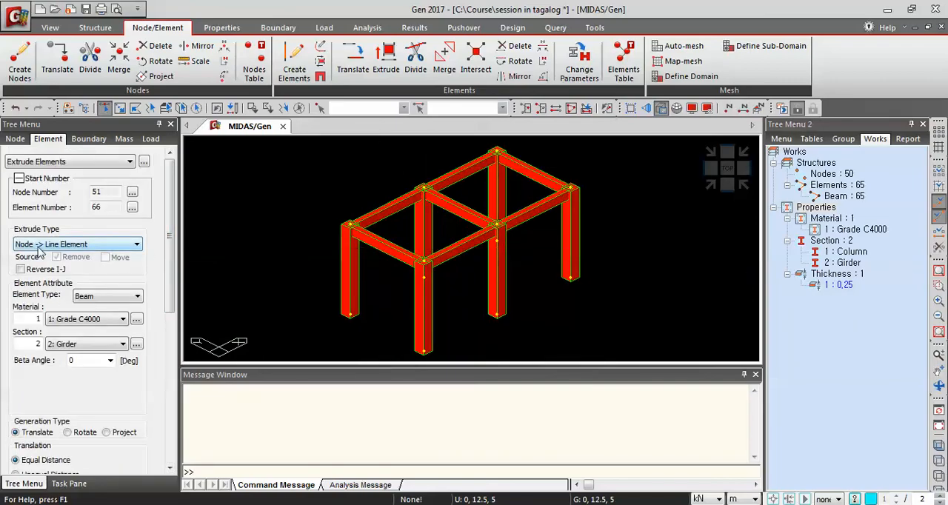
{"action": "left_click", "coordinate": [117, 245]}
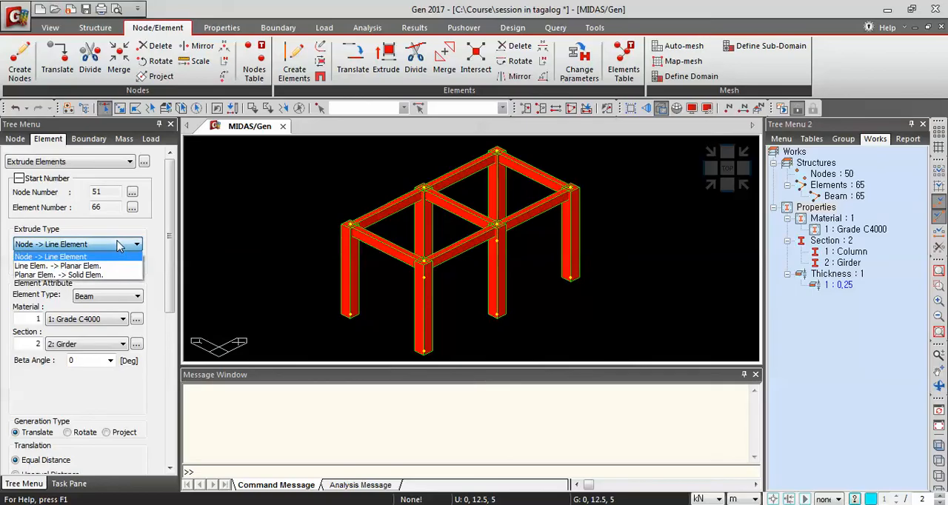
{"action": "left_click", "coordinate": [65, 266]}
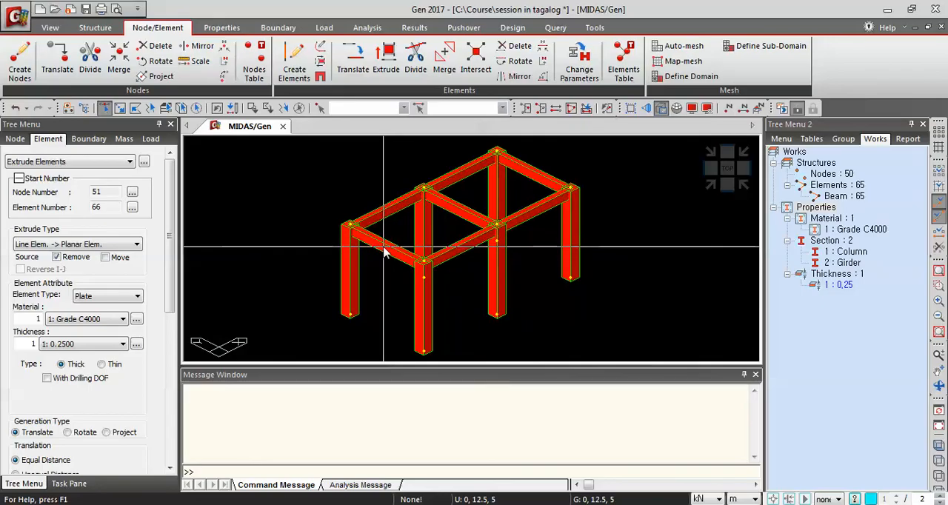
{"action": "left_click", "coordinate": [111, 296]}
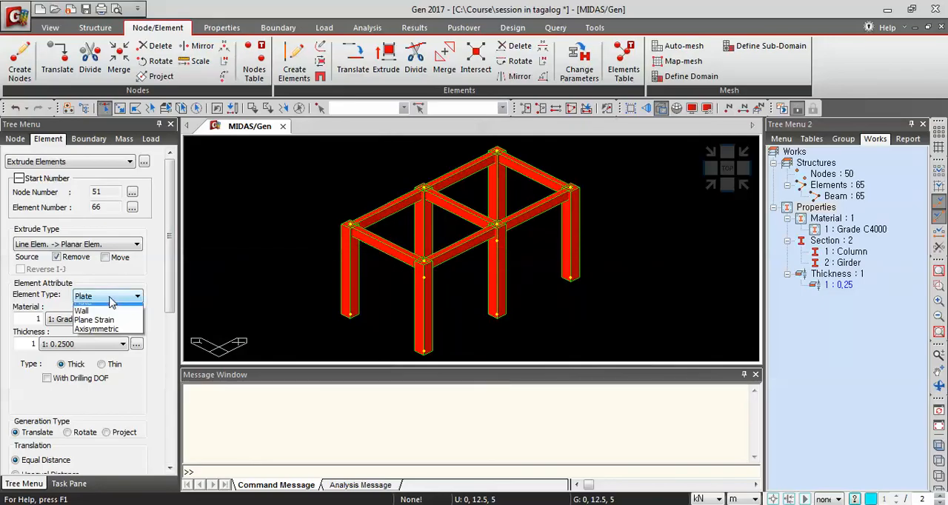
{"action": "left_click", "coordinate": [94, 327]}
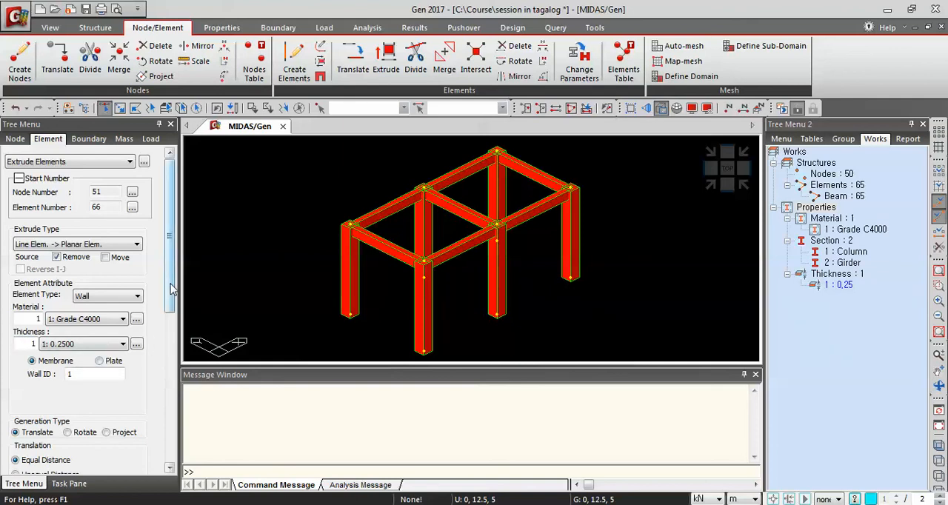
{"action": "left_click_drag", "start_coordinate": [171, 288], "coordinate": [170, 342]}
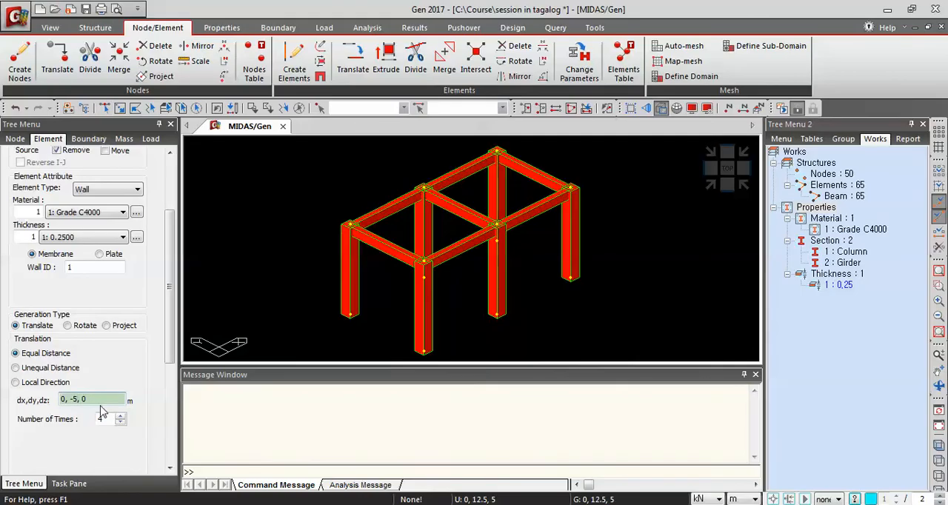
{"action": "key", "text": "BackSpace"}
{"action": "key", "text": "BackSpace"}
{"action": "type", "text": "0,"}
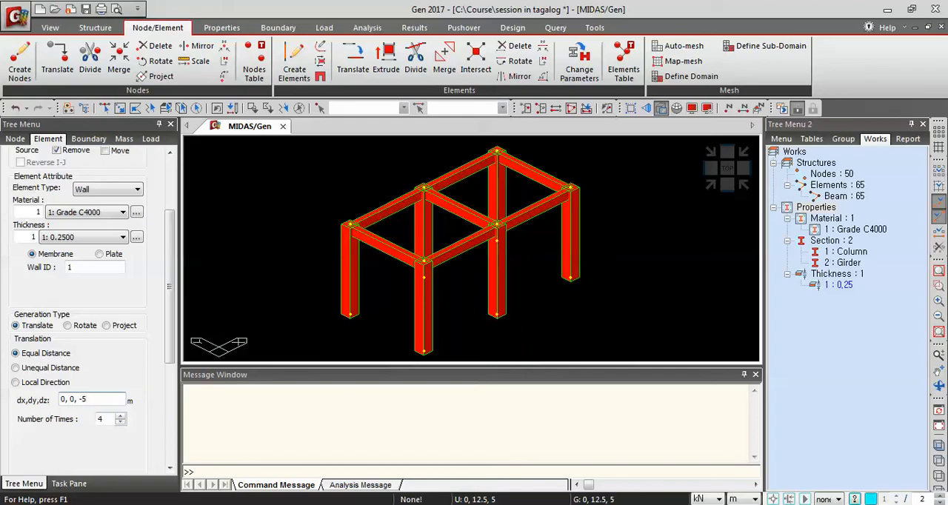
{"action": "left_click", "coordinate": [120, 423]}
{"action": "left_click", "coordinate": [120, 422]}
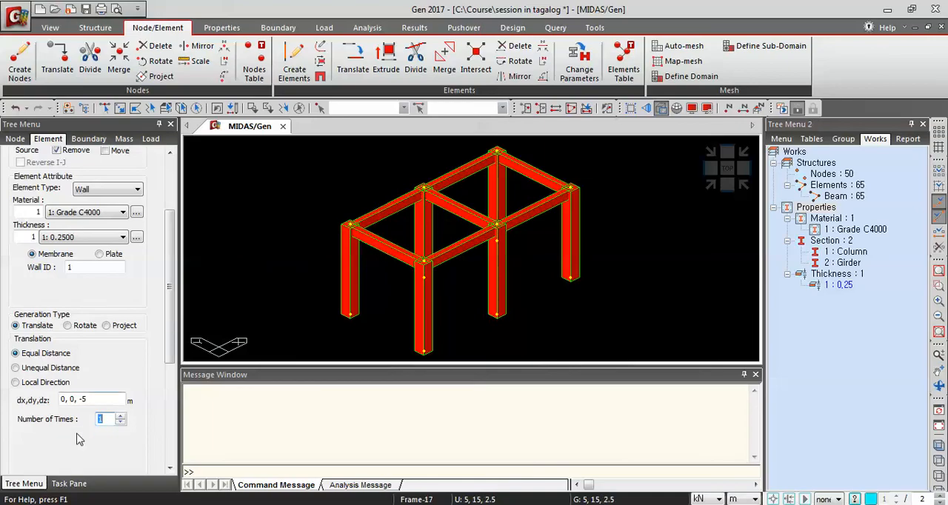
Select one edge girder of the activated frame and extrude it downward into a wall panel
{"action": "left_click", "coordinate": [104, 109]}
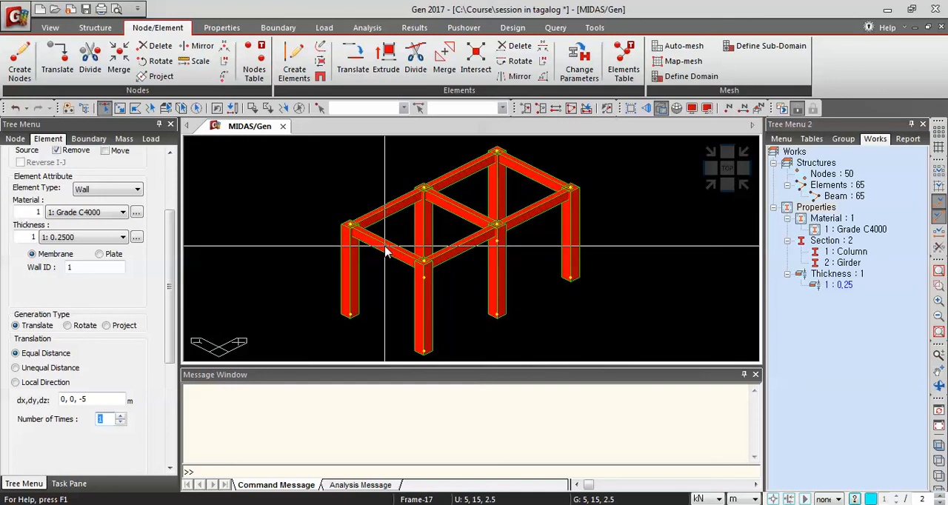
{"action": "left_click", "coordinate": [384, 246]}
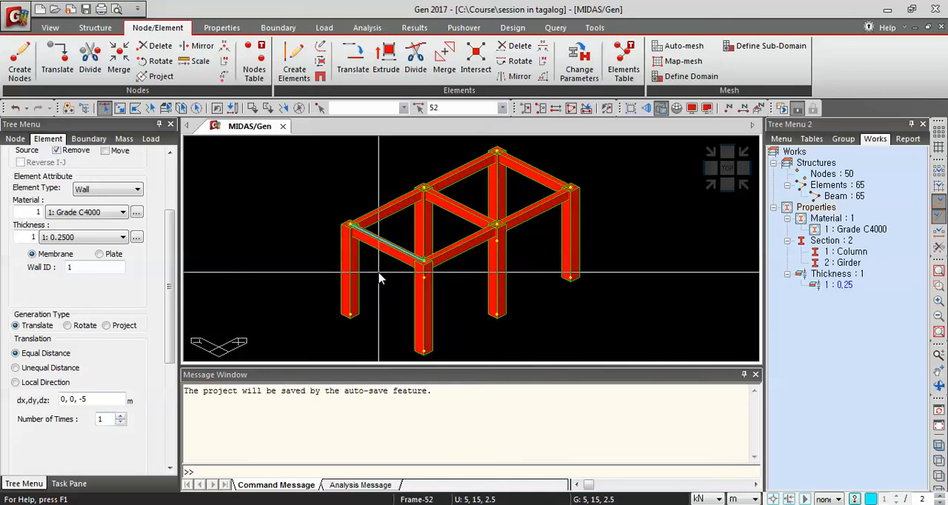
{"action": "left_click", "coordinate": [645, 109]}
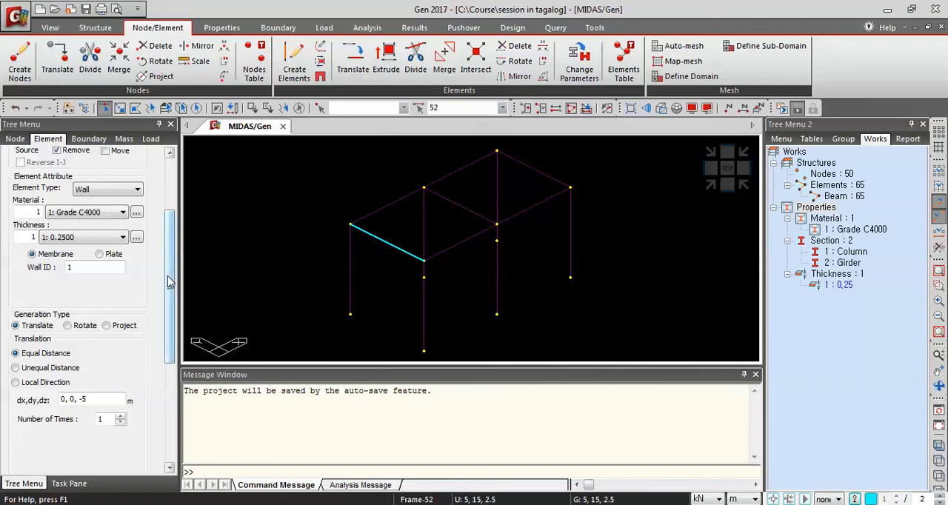
{"action": "scroll", "coordinate": [114, 427], "scroll_direction": "down", "scroll_amount": 3}
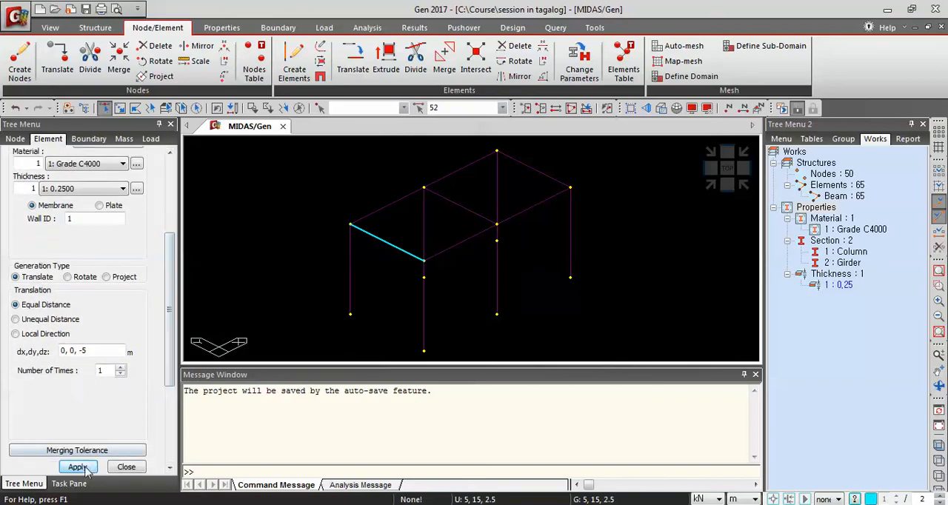
{"action": "scroll", "coordinate": [111, 414], "scroll_direction": "down", "scroll_amount": 2}
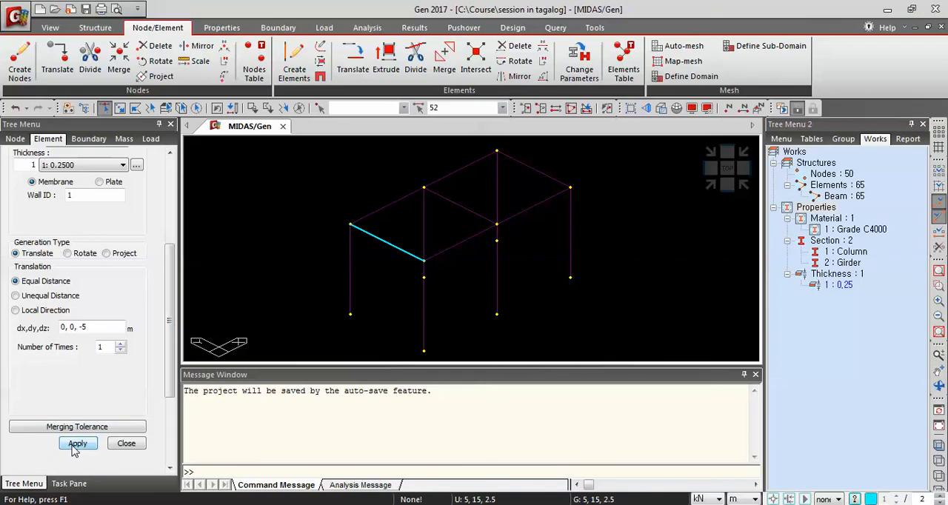
{"action": "left_click", "coordinate": [77, 444]}
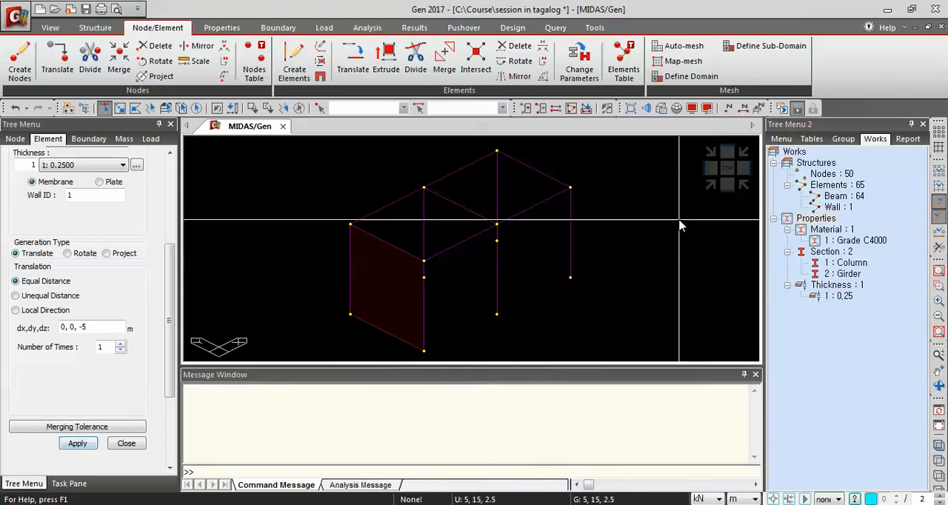
Select two more edge girders of the central bays in turn and extrude each downward into a wall panel
{"action": "left_click", "coordinate": [661, 108]}
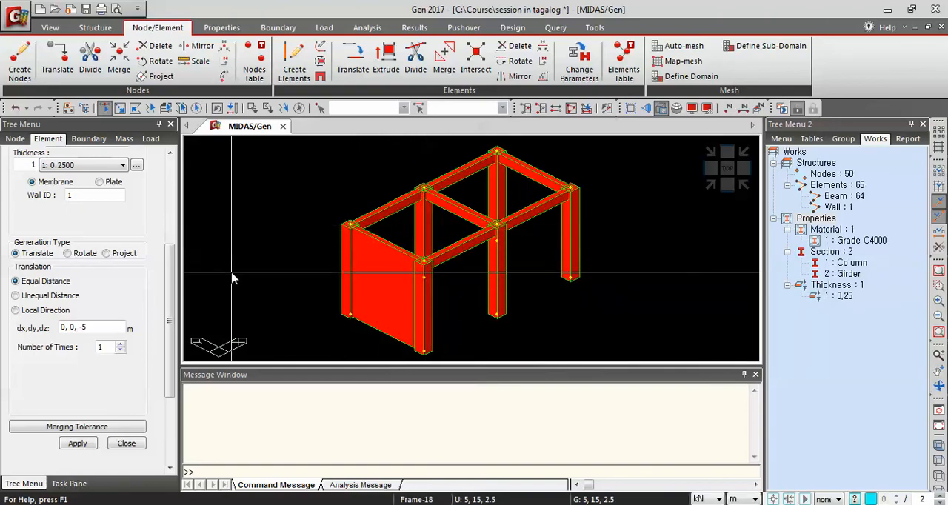
{"action": "left_click_drag", "start_coordinate": [172, 310], "coordinate": [172, 258]}
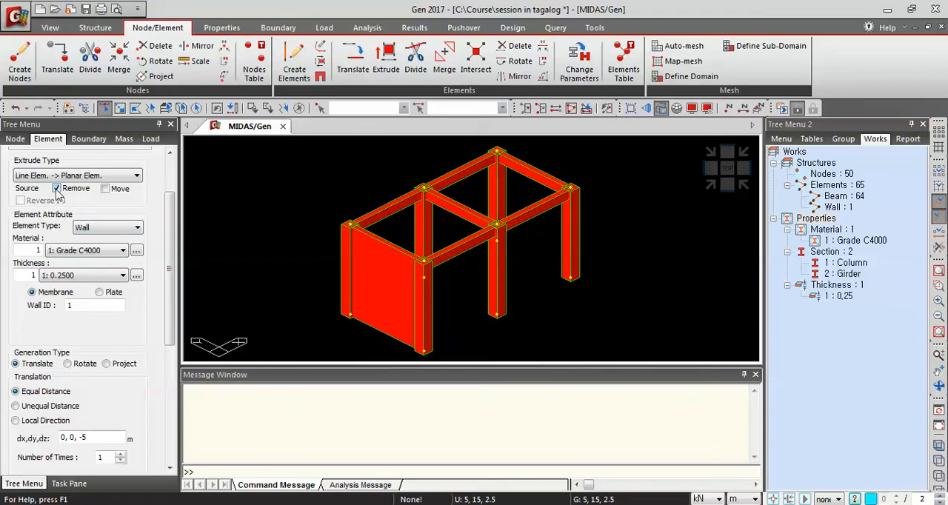
{"action": "left_click_drag", "start_coordinate": [172, 255], "coordinate": [171, 279]}
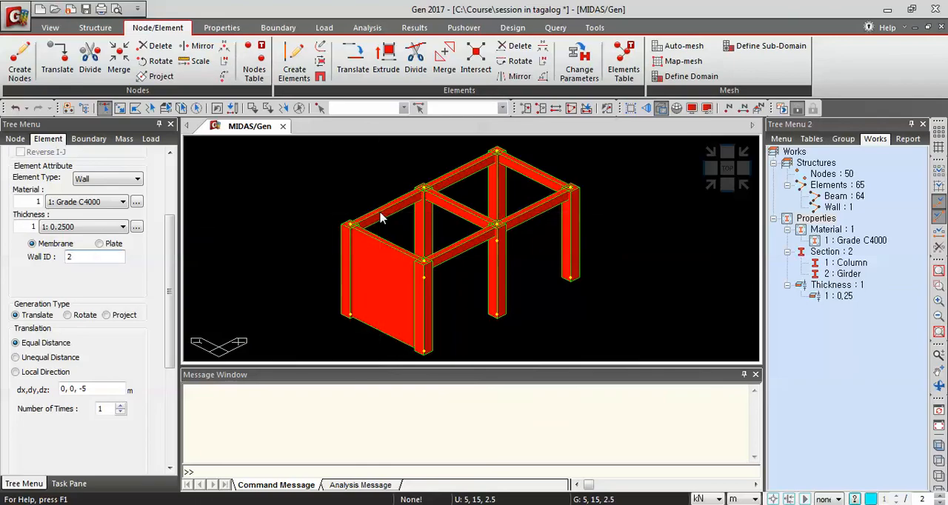
{"action": "left_click", "coordinate": [454, 181]}
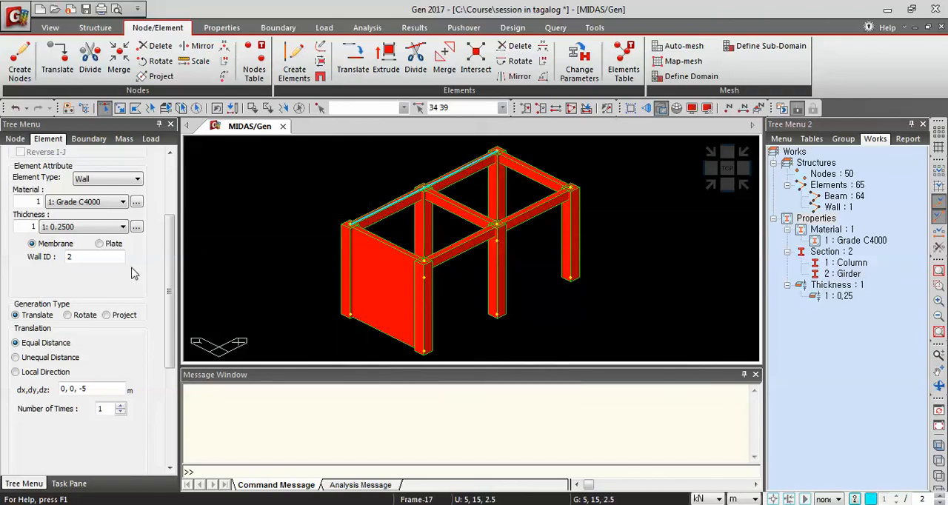
{"action": "scroll", "coordinate": [158, 346], "scroll_direction": "down", "scroll_amount": 2}
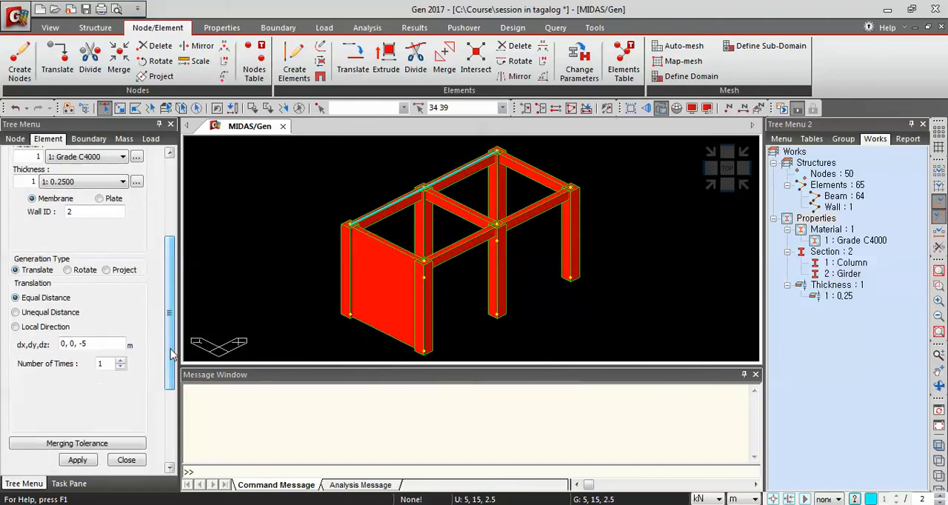
{"action": "left_click", "coordinate": [80, 461]}
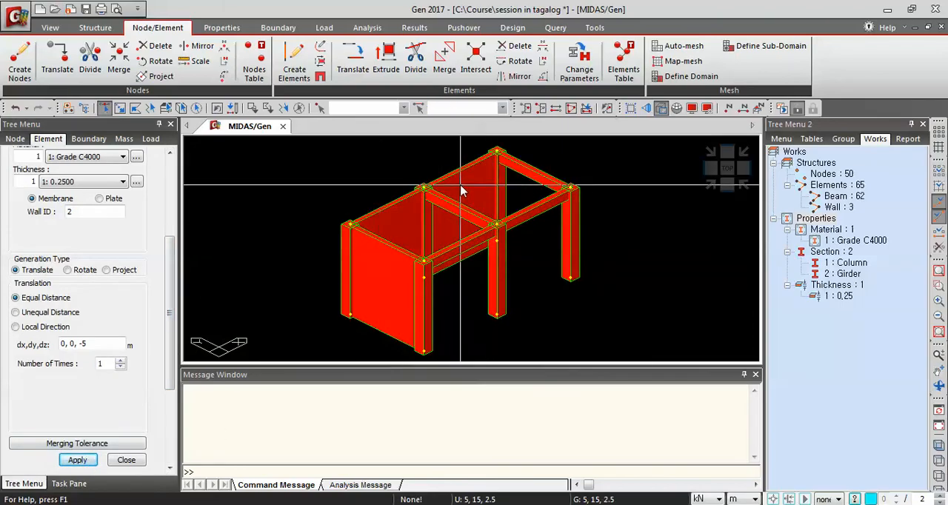
{"action": "left_click", "coordinate": [539, 177]}
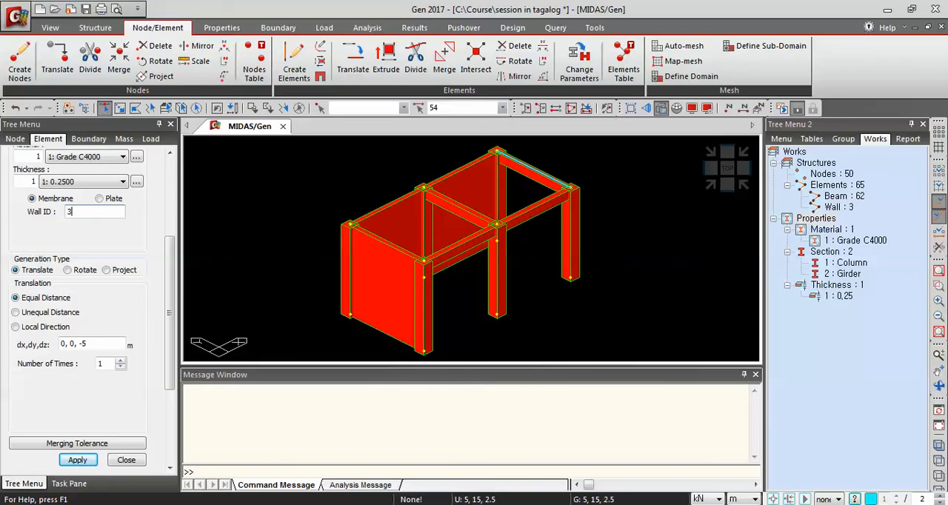
{"action": "left_click", "coordinate": [81, 460]}
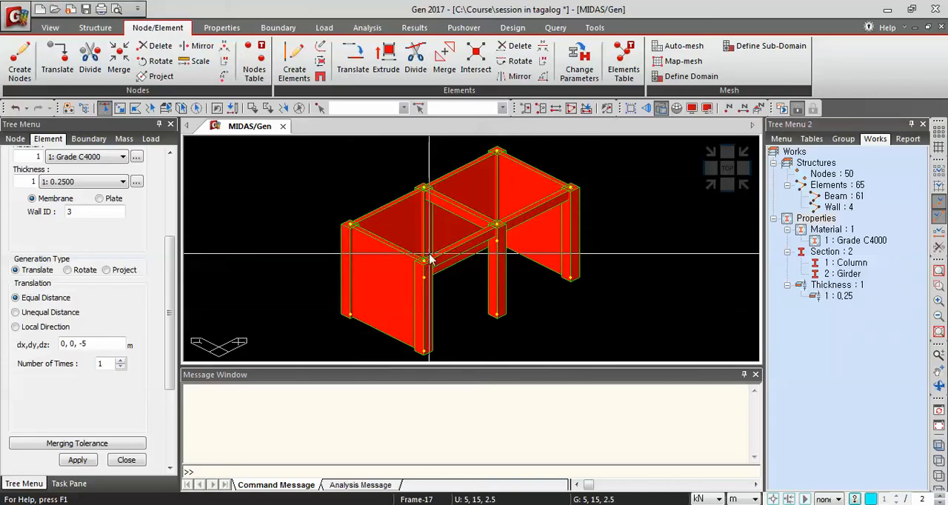
Select the five columns enclosed by the core walls and delete them together with free nodes
{"action": "left_click", "coordinate": [427, 311]}
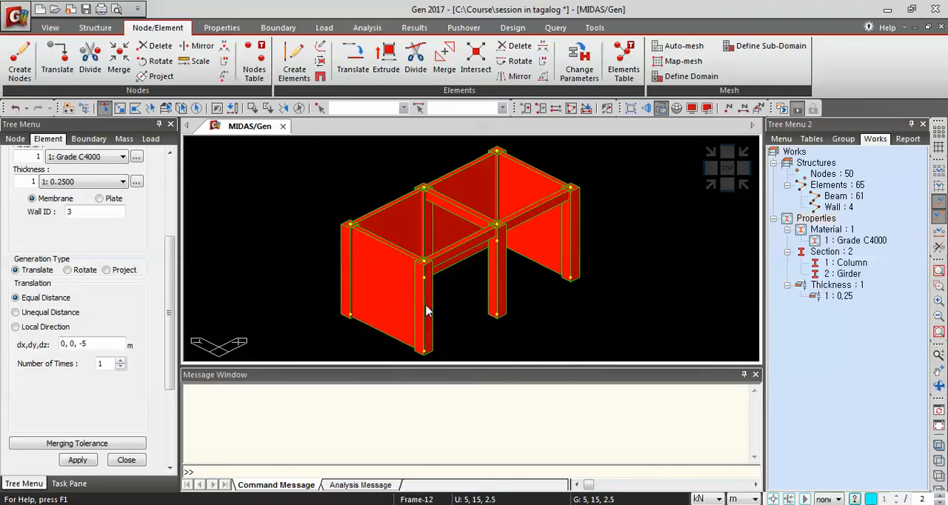
{"action": "left_click", "coordinate": [345, 283]}
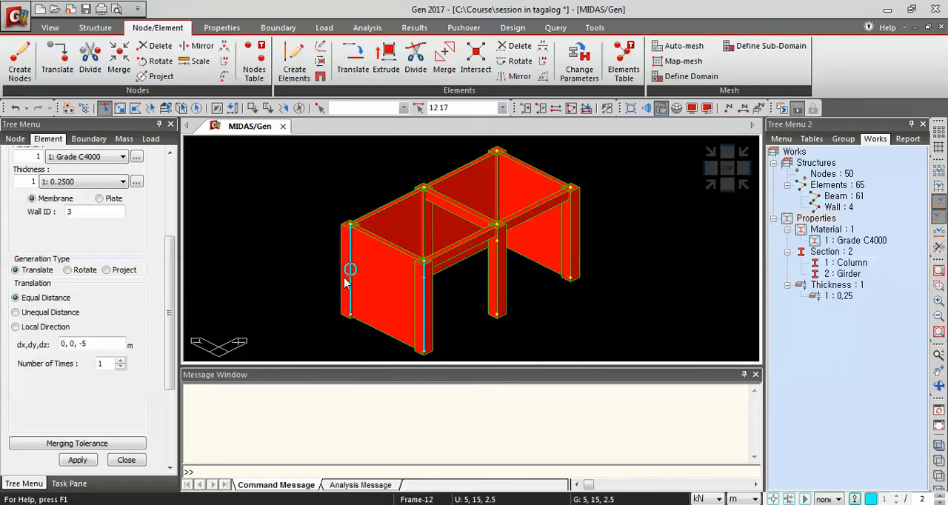
{"action": "left_click", "coordinate": [499, 202]}
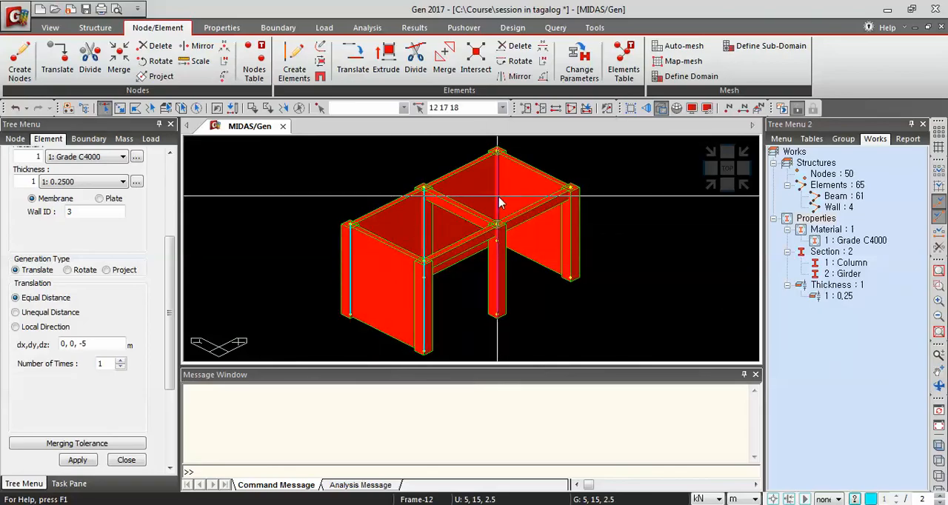
{"action": "left_click", "coordinate": [569, 234]}
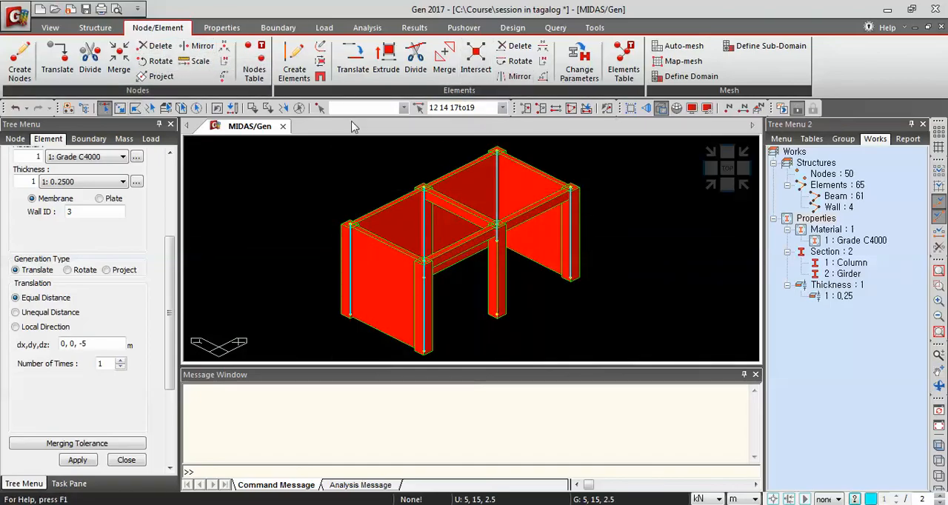
{"action": "left_click", "coordinate": [516, 49]}
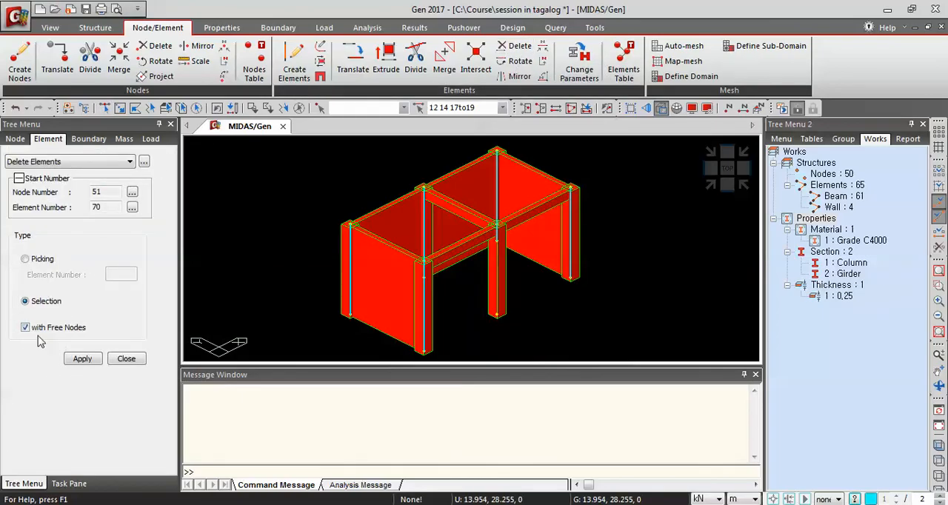
{"action": "left_click", "coordinate": [82, 359]}
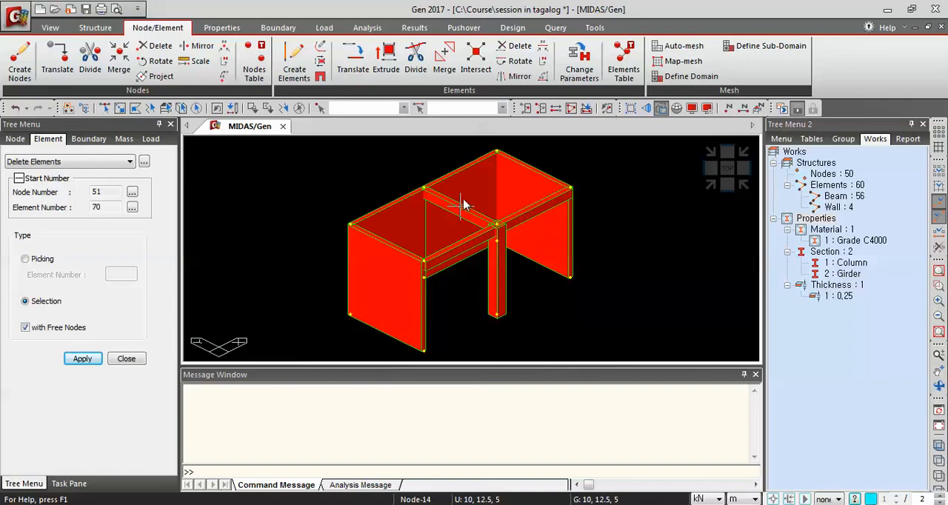
Reactivate all elements and nodes of the model
{"action": "left_click", "coordinate": [571, 109]}
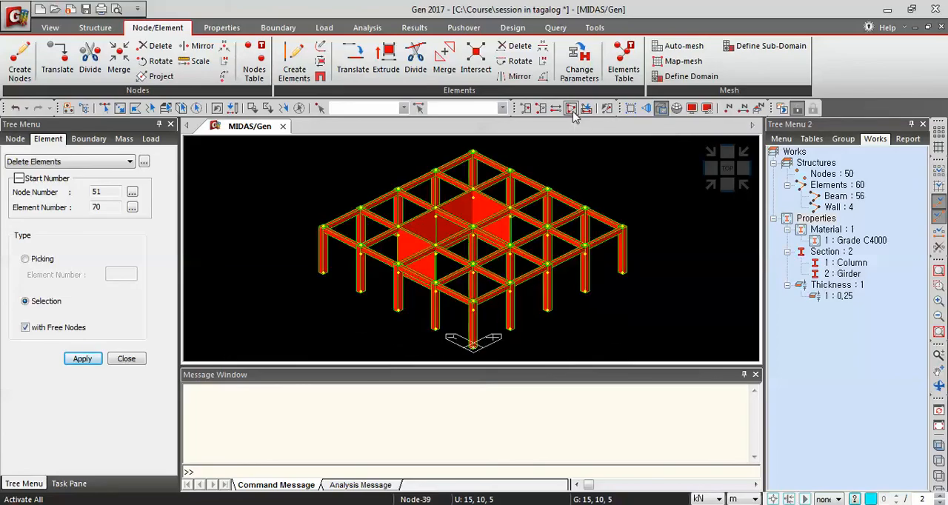
{"action": "left_click", "coordinate": [663, 115]}
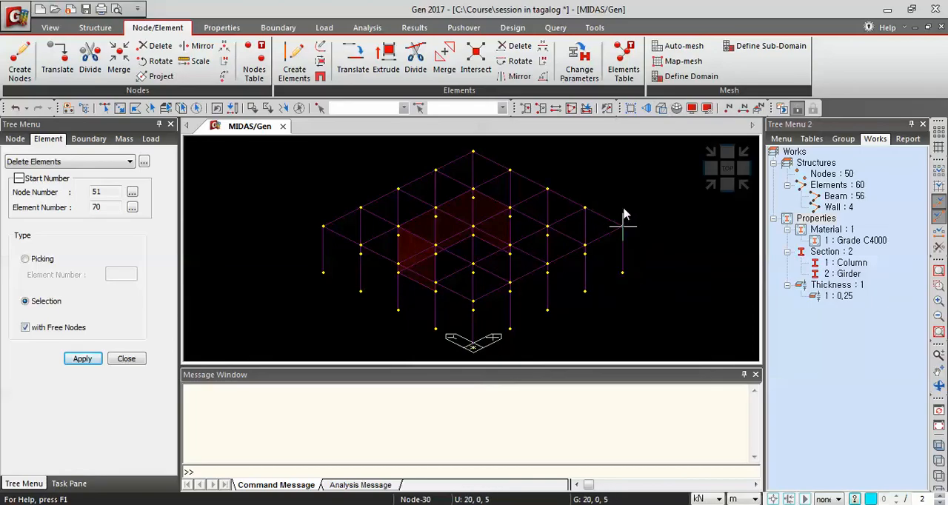
{"action": "left_click", "coordinate": [659, 111]}
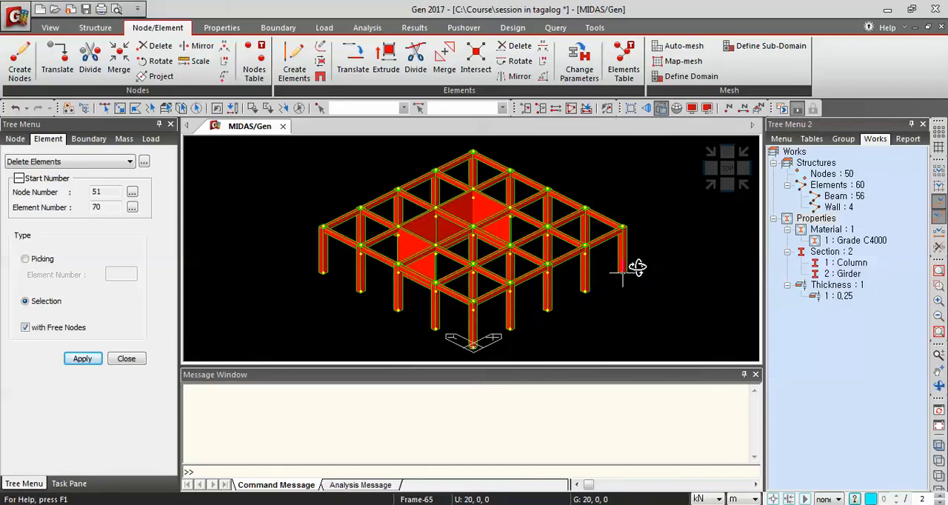
{"action": "middle_click_drag", "start_coordinate": [637, 268], "coordinate": [608, 272], "text": "ctrl"}
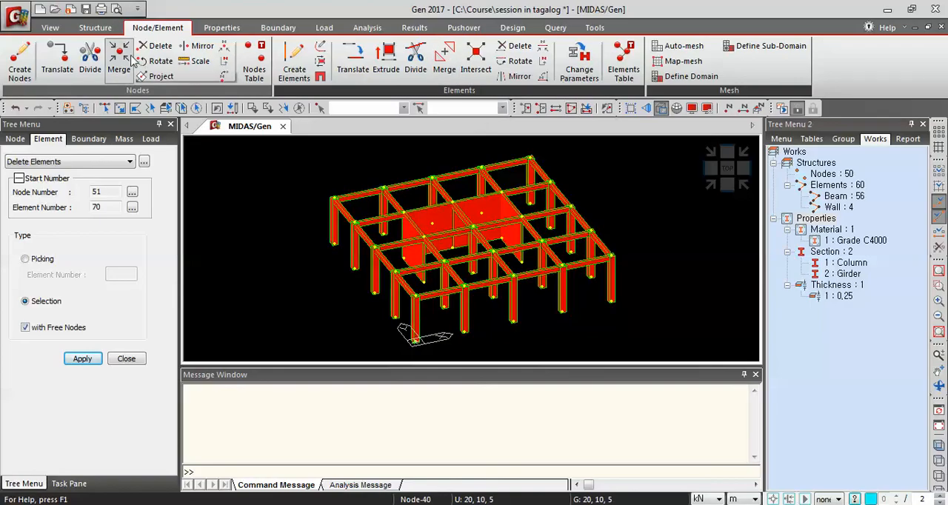
Open Building Generation, select the whole model, and add one copy at a 4 m story distance
{"action": "left_click", "coordinate": [95, 28]}
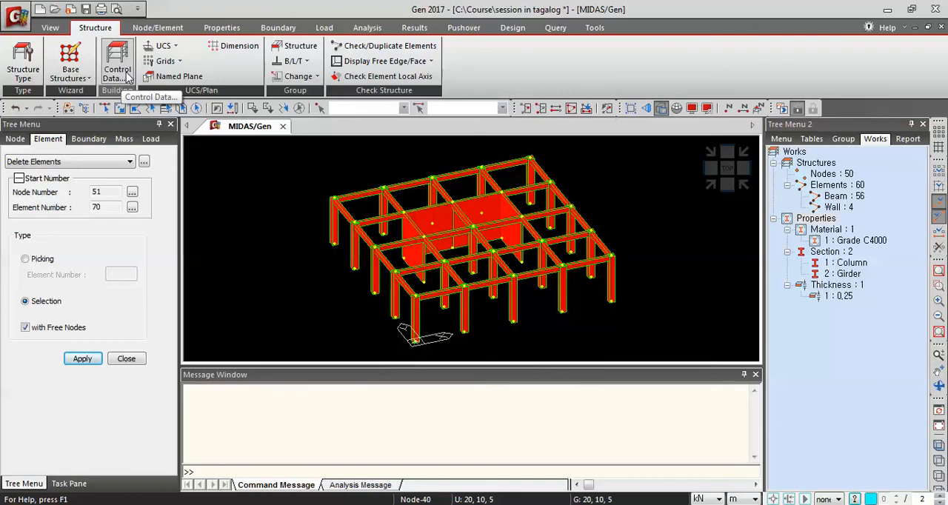
{"action": "left_click", "coordinate": [129, 77]}
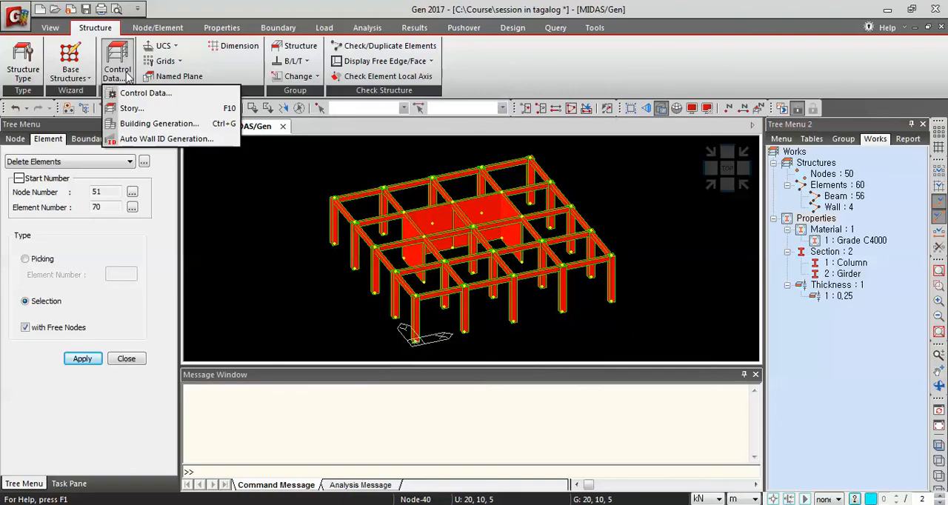
{"action": "left_click", "coordinate": [194, 125]}
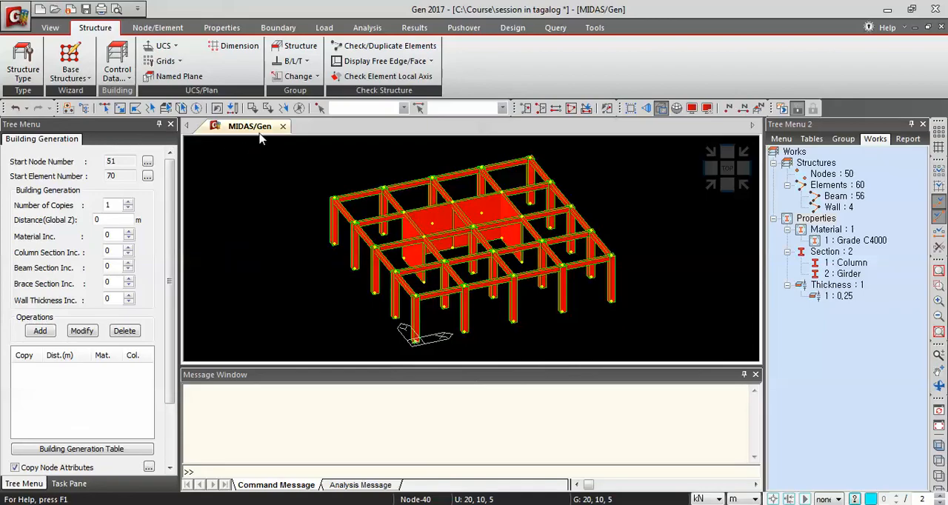
{"action": "left_click", "coordinate": [197, 110]}
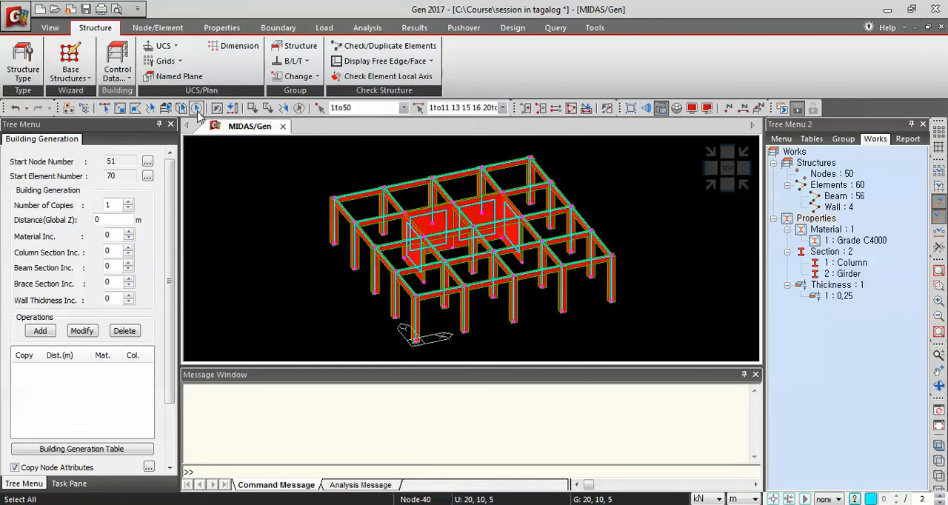
{"action": "left_click", "coordinate": [660, 109]}
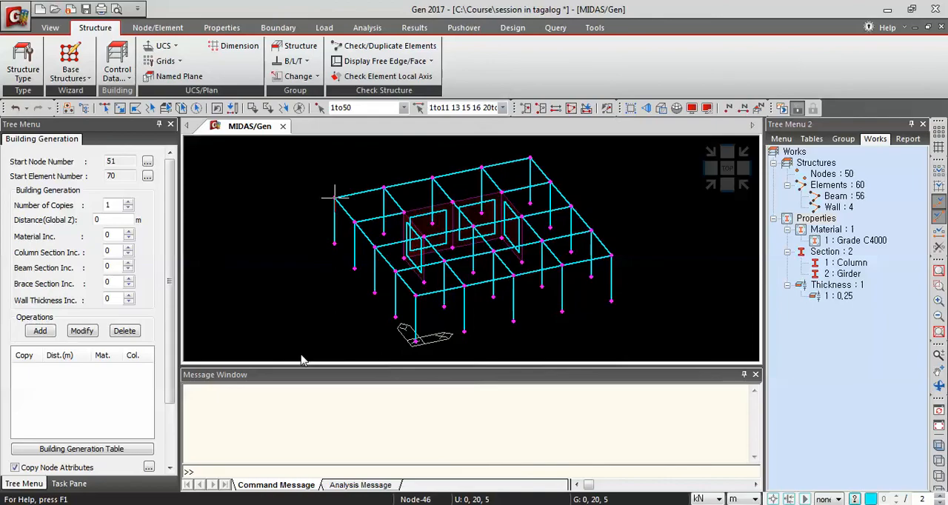
{"action": "left_click", "coordinate": [116, 220]}
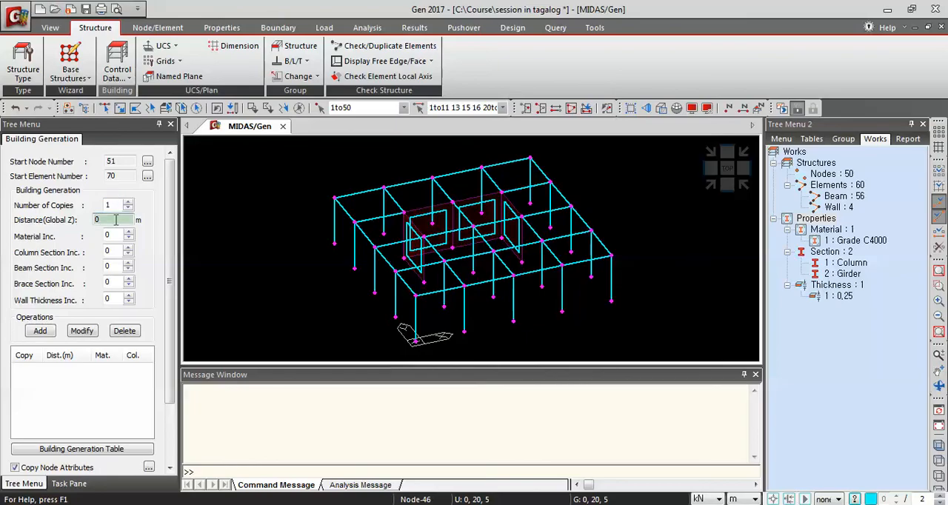
{"action": "key", "text": "BackSpace"}
{"action": "type", "text": "4"}
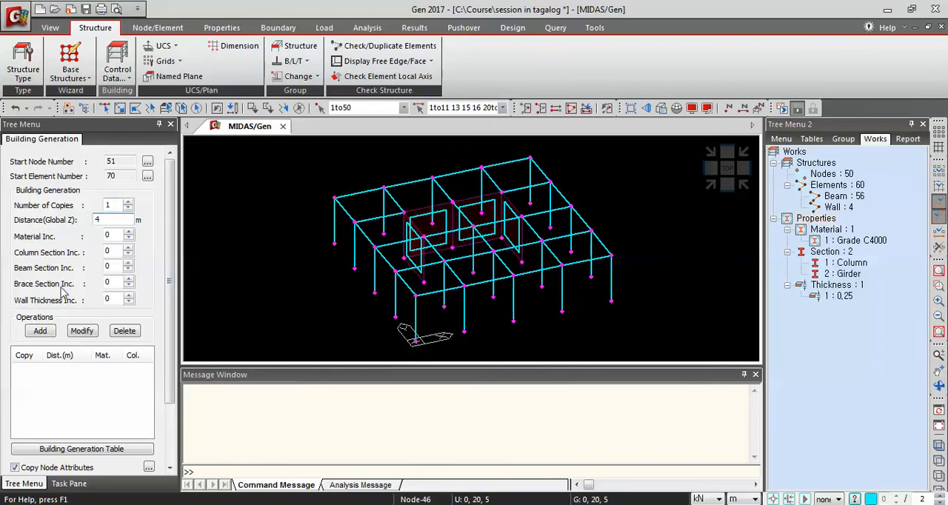
{"action": "left_click", "coordinate": [43, 334]}
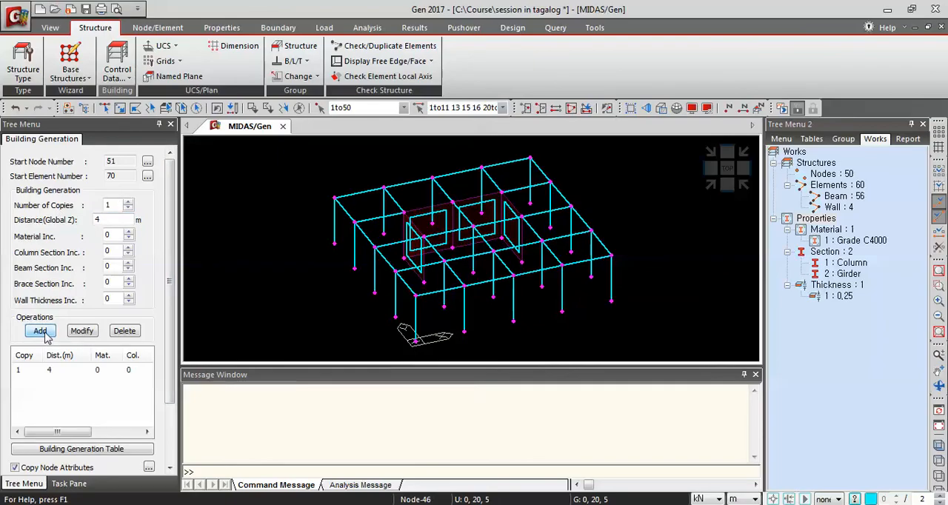
Add two more copies at a 3.5 m story distance and generate the upper stories
{"action": "double_click", "coordinate": [112, 207]}
{"action": "double_click", "coordinate": [111, 219]}
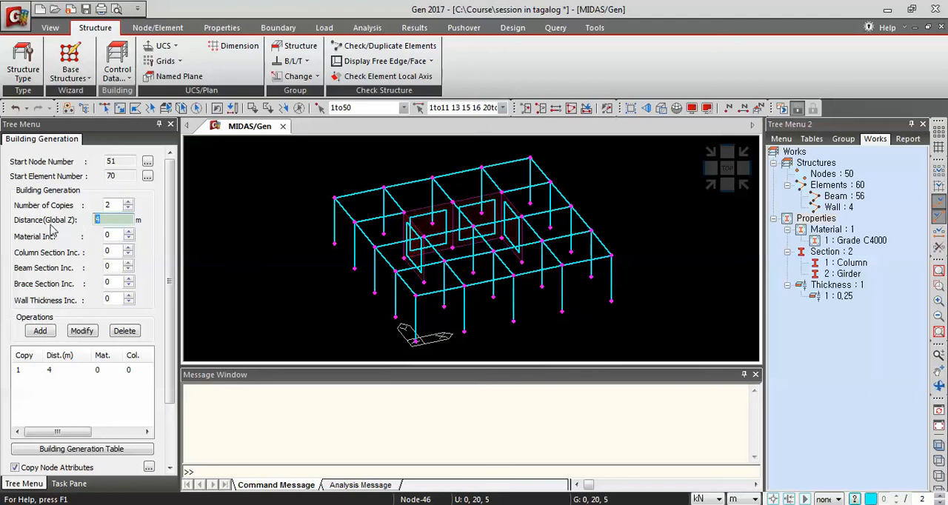
{"action": "type", "text": "3.5"}
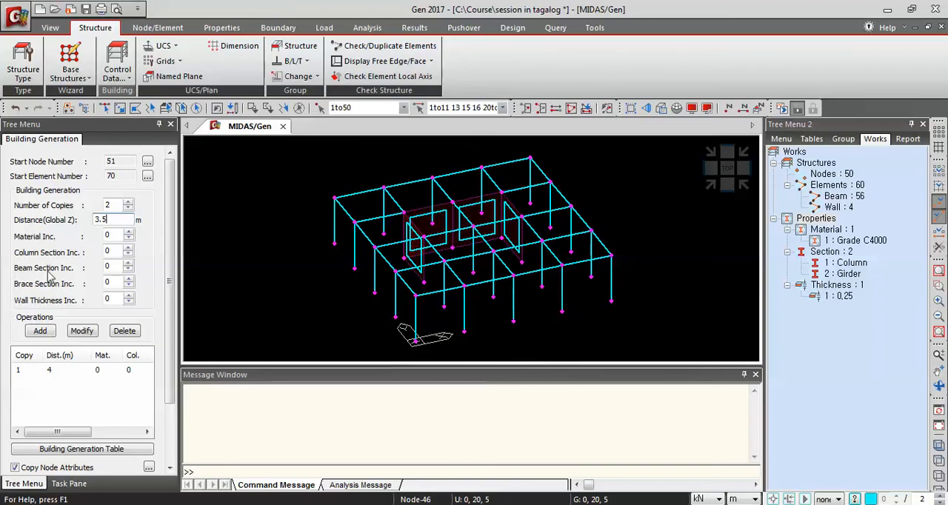
{"action": "left_click", "coordinate": [35, 333]}
{"action": "left_click", "coordinate": [35, 333]}
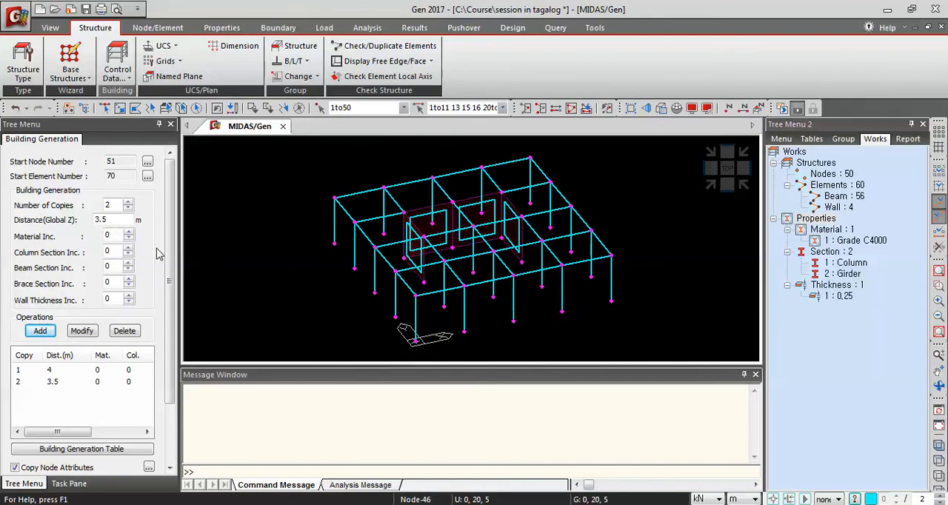
{"action": "left_click_drag", "start_coordinate": [169, 254], "coordinate": [163, 354]}
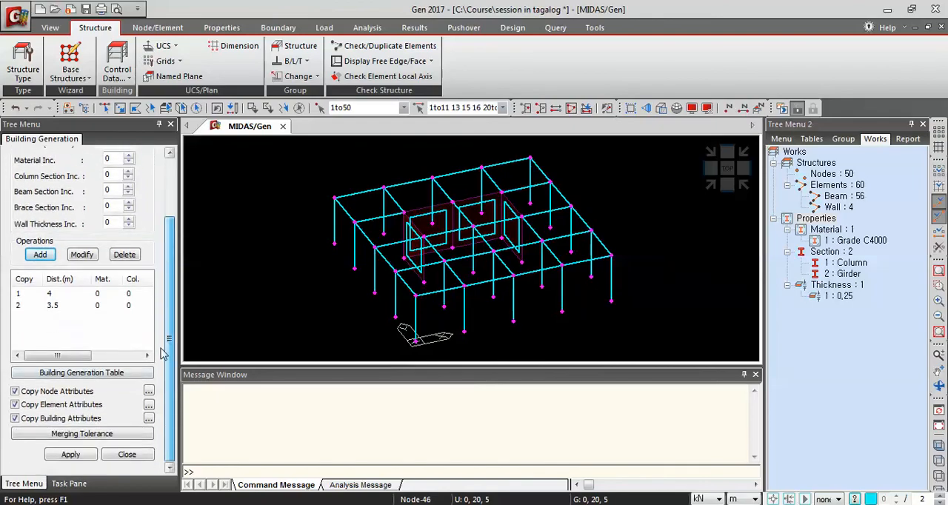
{"action": "left_click", "coordinate": [71, 455]}
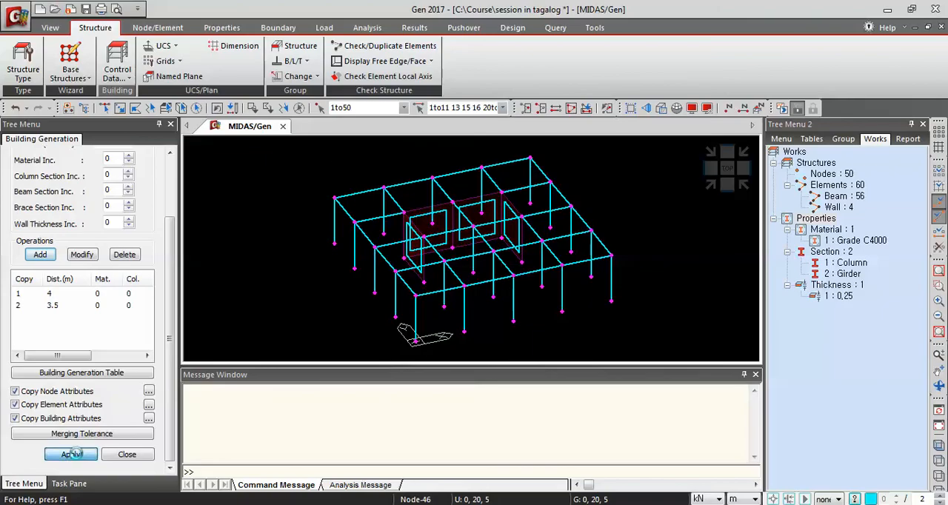
Inspect the generated multi-storey building in 3D from different angles and display modes
{"action": "left_click", "coordinate": [664, 110]}
{"action": "middle_click_drag", "start_coordinate": [657, 191], "coordinate": [660, 238]}
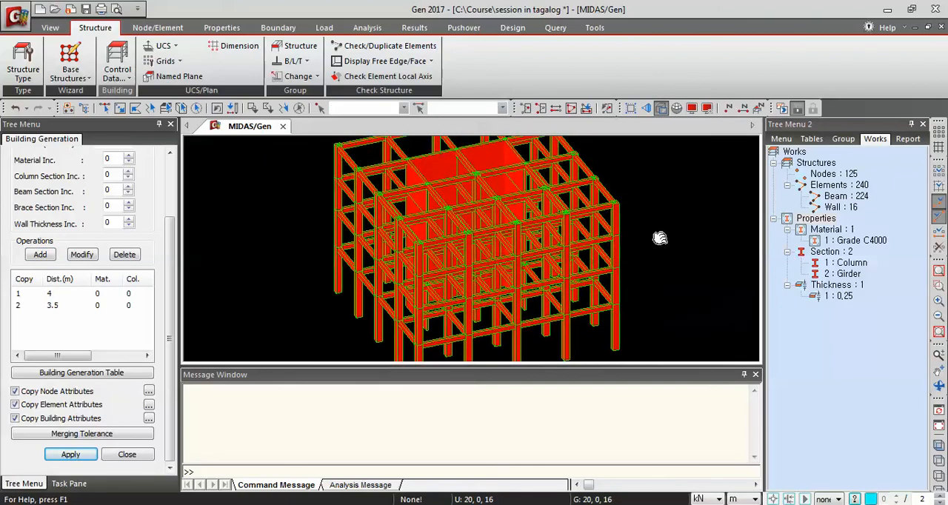
{"action": "scroll", "coordinate": [667, 245], "scroll_direction": "up", "scroll_amount": 1}
{"action": "scroll", "coordinate": [656, 268], "scroll_direction": "down", "scroll_amount": 3}
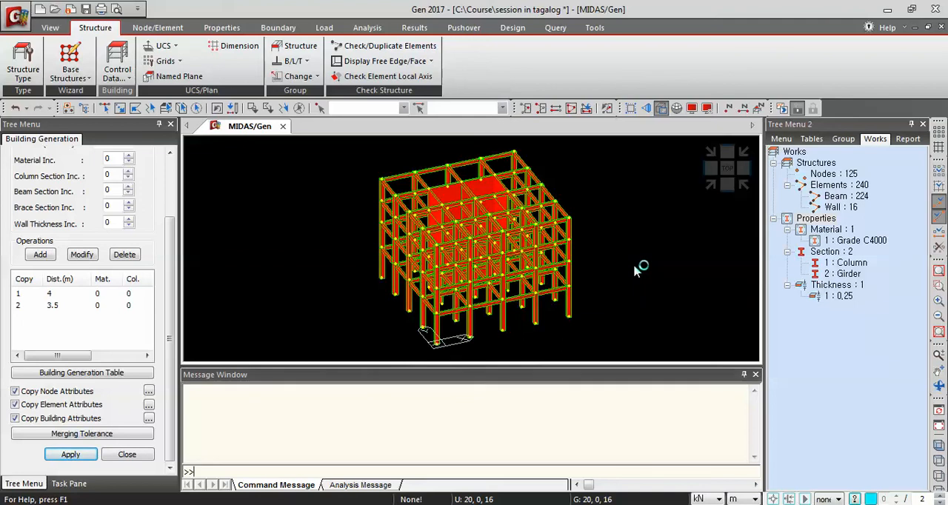
{"action": "mouse_move", "coordinate": [633, 263]}
{"action": "middle_mouse_down", "text": "ctrl"}
{"action": "mouse_move", "coordinate": [614, 237]}
{"action": "mouse_move", "coordinate": [664, 270]}
{"action": "mouse_move", "coordinate": [638, 268]}
{"action": "middle_mouse_up", "text": "ctrl"}
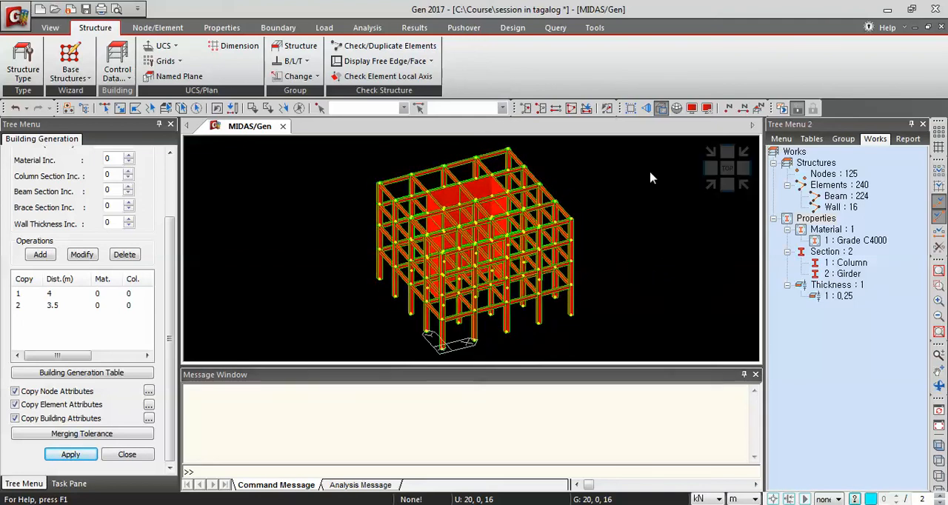
{"action": "left_click", "coordinate": [661, 108]}
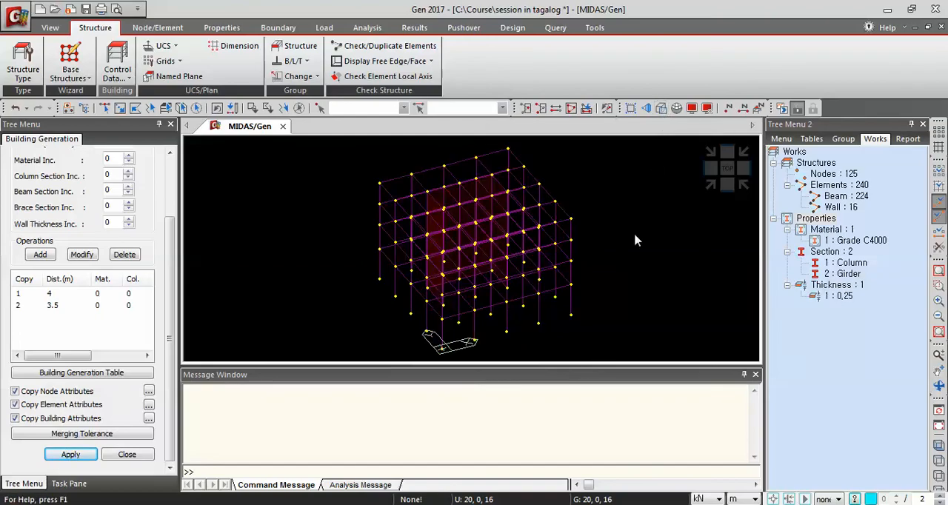
Switch the model to the hidden-surface rendered display and orbit the building in 3D
{"action": "left_click", "coordinate": [660, 108]}
{"action": "mouse_move", "coordinate": [641, 216]}
{"action": "left_mouse_down"}
{"action": "mouse_move", "coordinate": [624, 202]}
{"action": "mouse_move", "coordinate": [668, 238]}
{"action": "mouse_move", "coordinate": [645, 200]}
{"action": "left_mouse_up"}
{"action": "mouse_move", "coordinate": [610, 208]}
{"action": "middle_mouse_down"}
{"action": "mouse_move", "coordinate": [615, 238]}
{"action": "mouse_move", "coordinate": [603, 214]}
{"action": "middle_mouse_up"}
{"action": "mouse_move", "coordinate": [605, 231]}
{"action": "left_mouse_down"}
{"action": "mouse_move", "coordinate": [645, 239]}
{"action": "mouse_move", "coordinate": [599, 264]}
{"action": "mouse_move", "coordinate": [590, 220]}
{"action": "mouse_move", "coordinate": [613, 217]}
{"action": "left_mouse_up"}
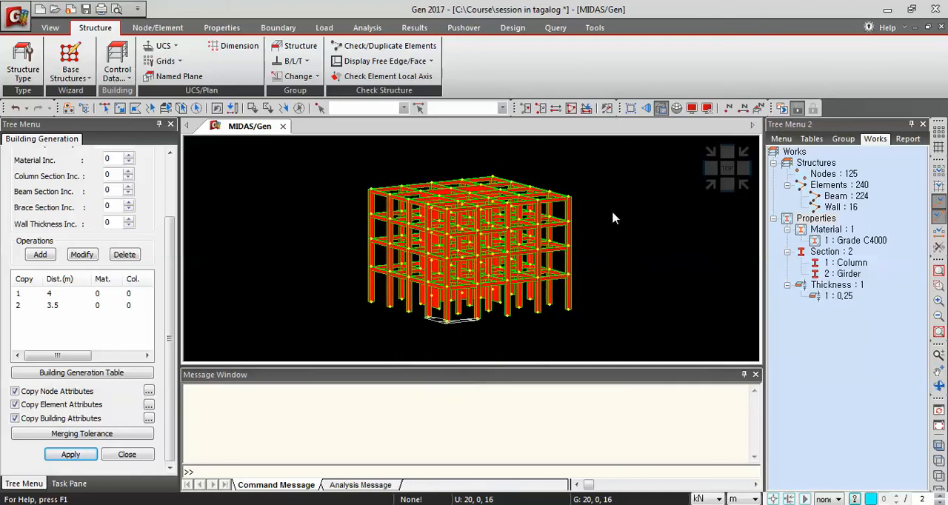
In the display options, give elements random colors by section and thickness and apply the setting
{"action": "left_click", "coordinate": [707, 109]}
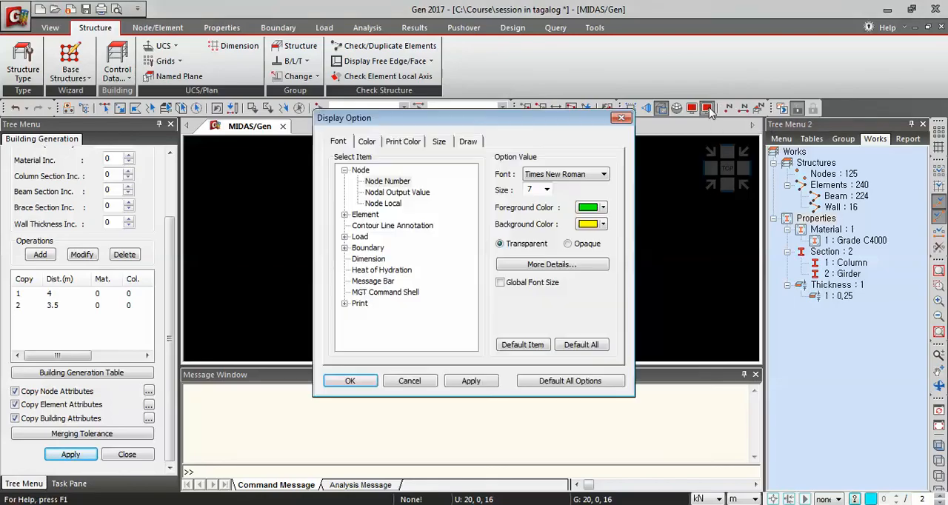
{"action": "left_click", "coordinate": [468, 142]}
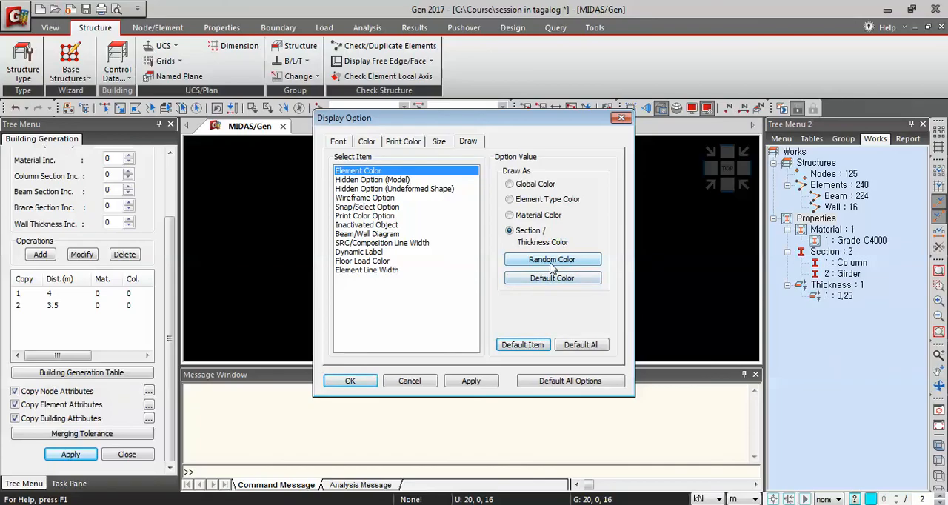
{"action": "left_click", "coordinate": [552, 260]}
{"action": "left_click", "coordinate": [470, 381]}
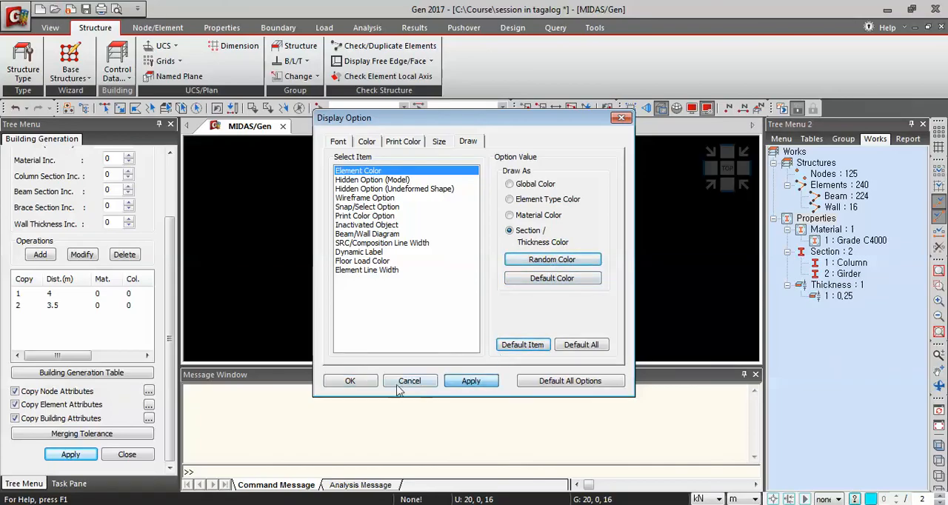
{"action": "left_click", "coordinate": [355, 382]}
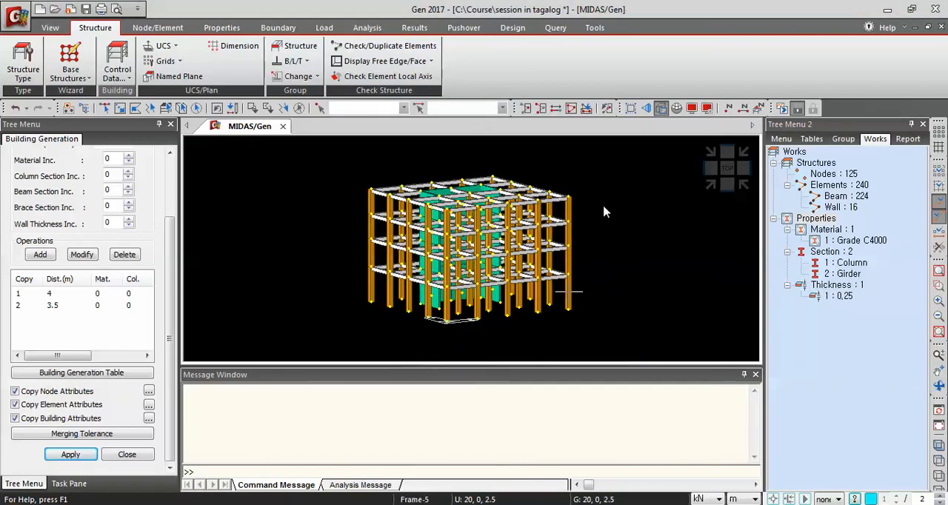
Orbit the color-coded building and return it to the isometric view
{"action": "middle_click_drag", "start_coordinate": [602, 192], "coordinate": [620, 244]}
{"action": "middle_click_drag", "start_coordinate": [637, 276], "coordinate": [624, 265]}
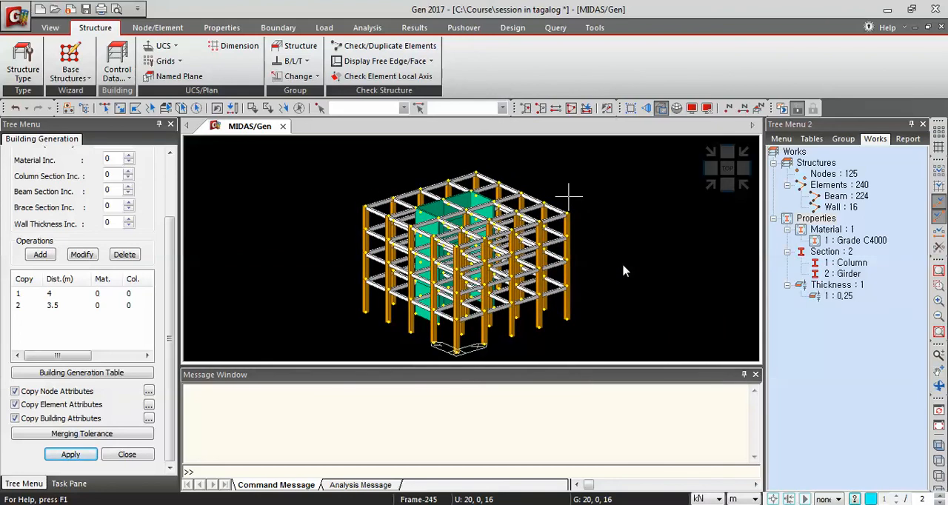
{"action": "mouse_move", "coordinate": [623, 271]}
{"action": "left_click", "coordinate": [710, 184]}
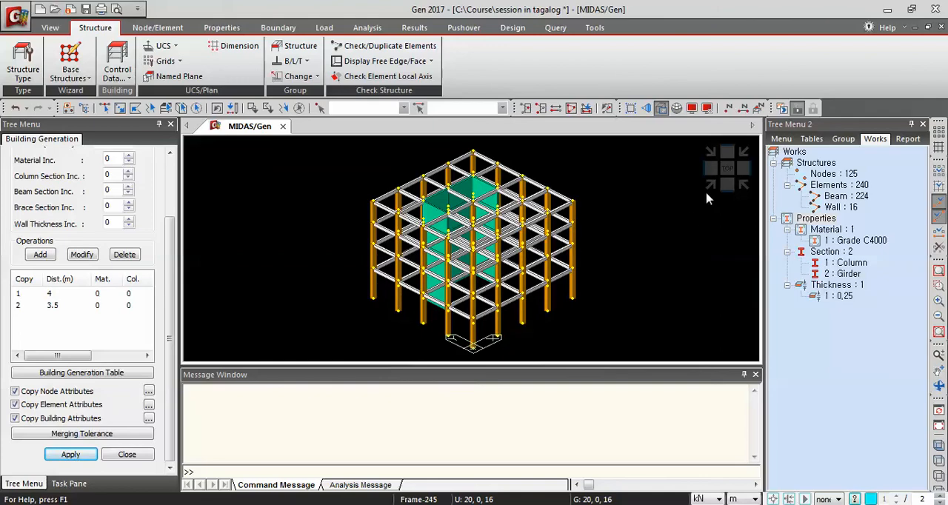